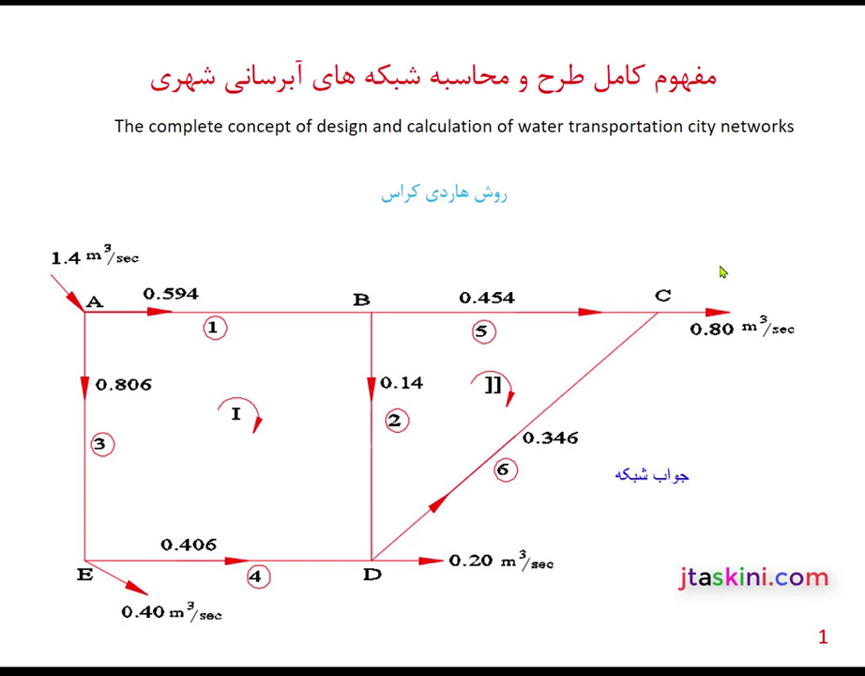
Advance the slideshow through the junction continuity slide (C = −5) to the six-junction pipe-network slide
key(Right)
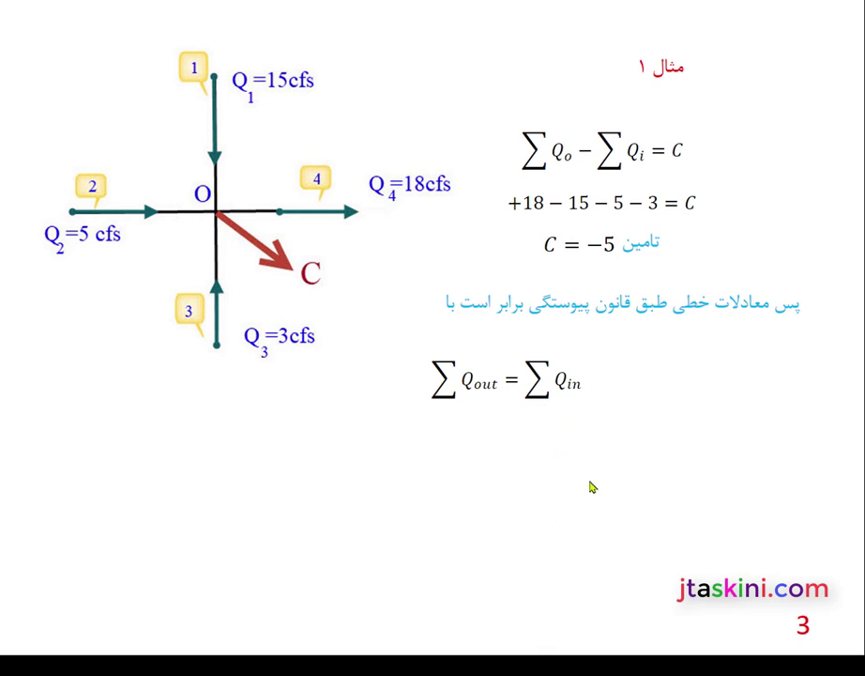
click(592, 486)
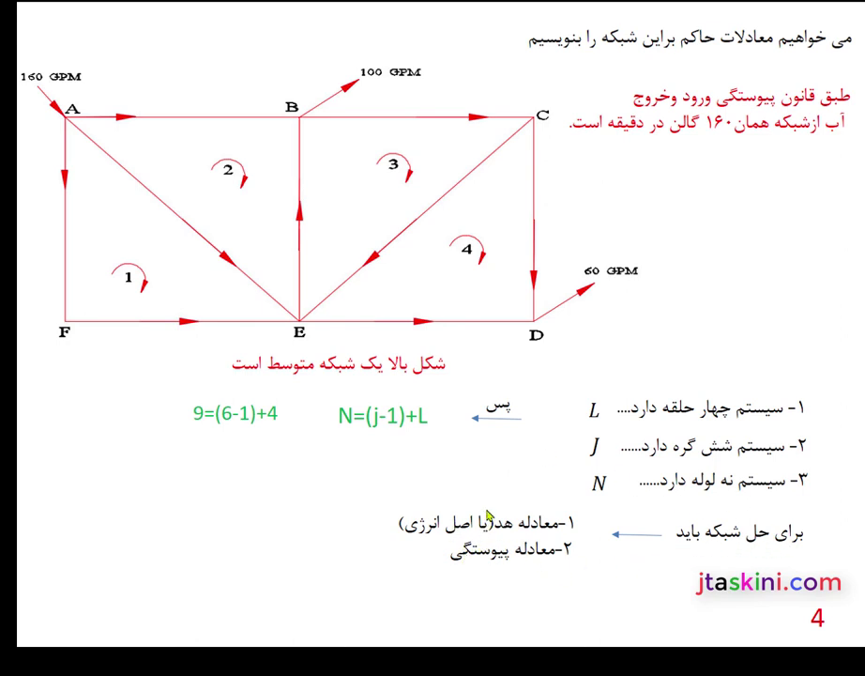
Advance to the example network slide with 3000 GPM entering at A
click(531, 477)
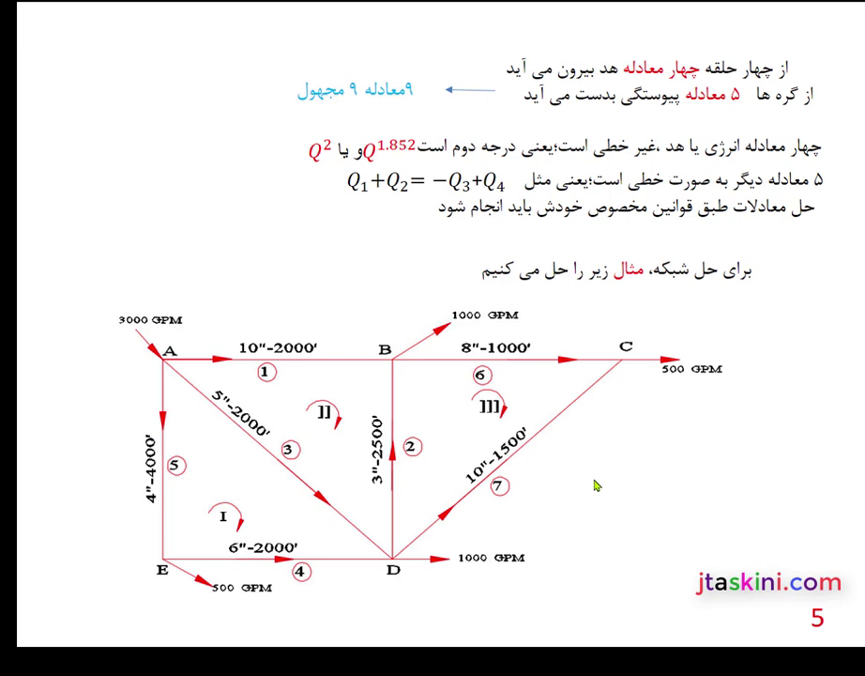
Advance to the slide deriving hf = f·8L/(D⁵π²g)·Q²
key(Right)
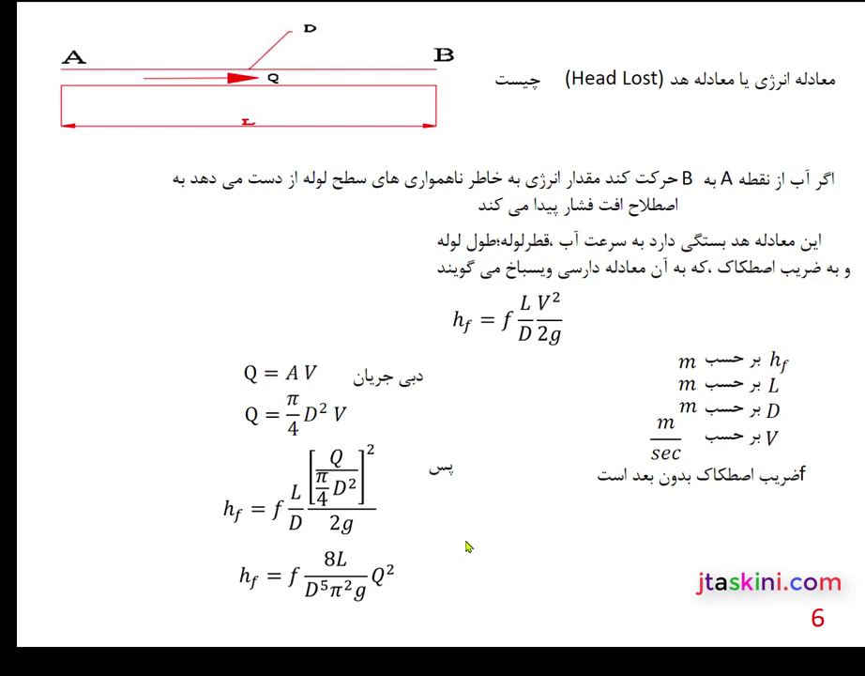
Advance to slide 7 on metric vs English units and the turbulent friction-factor formula
click(514, 523)
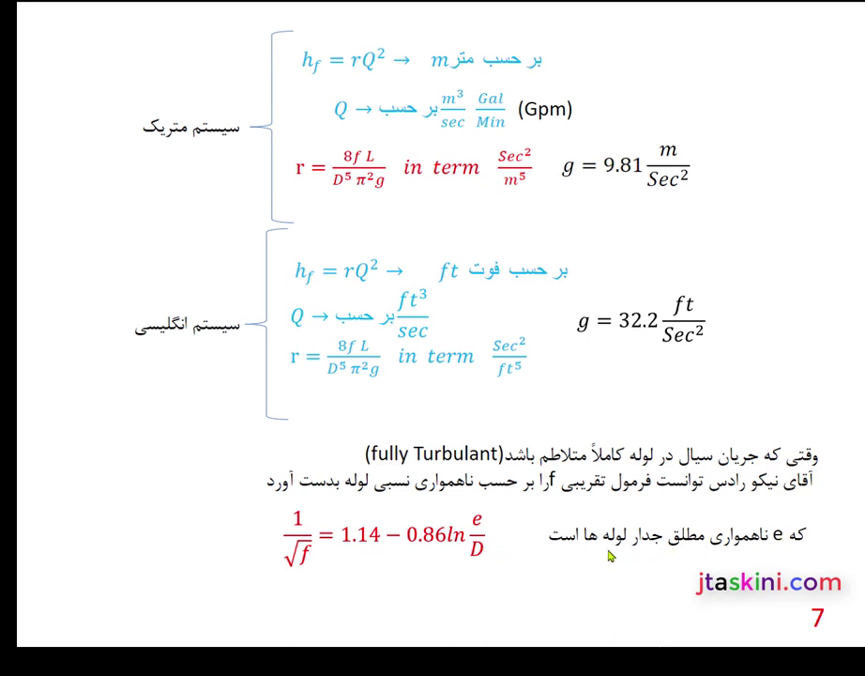
Advance to slide 8 with the table of pipe lengths, diameters, f and r values
click(622, 414)
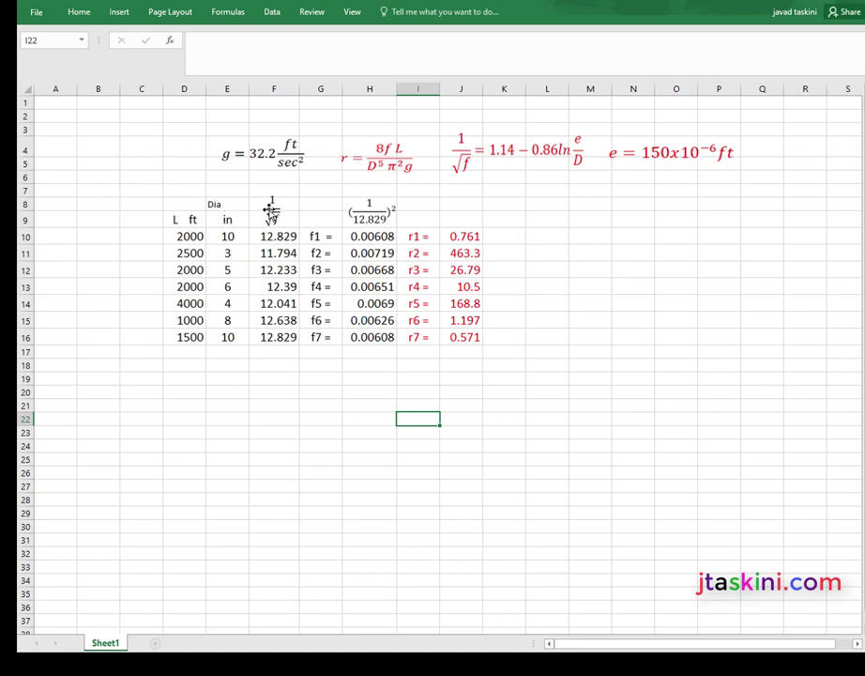
click(281, 239)
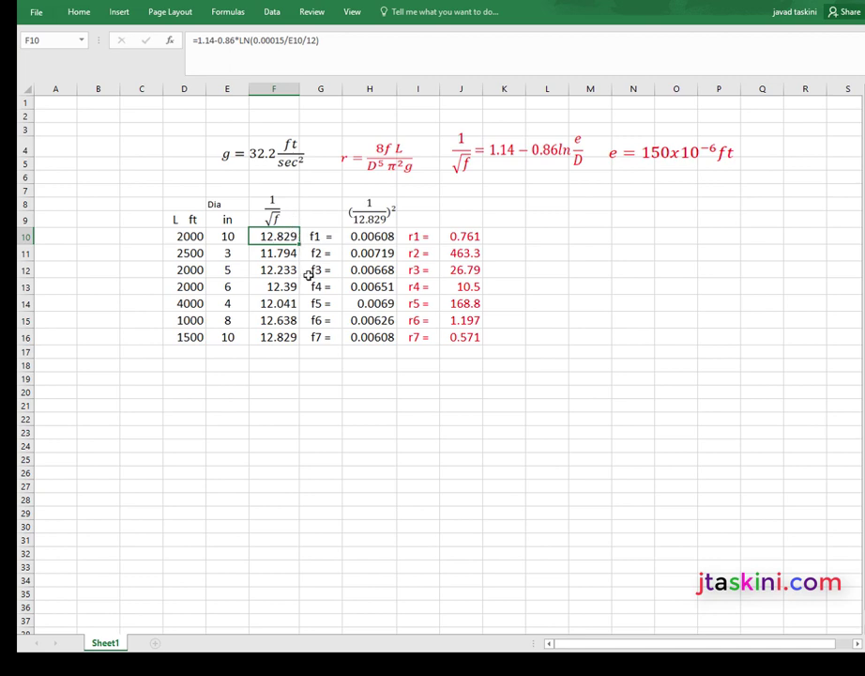
click(309, 394)
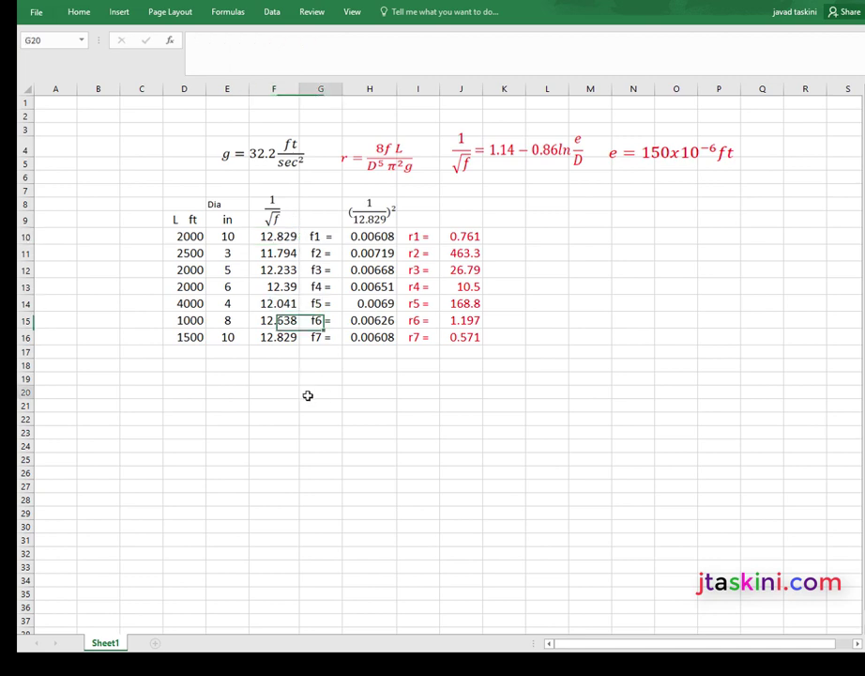
click(364, 238)
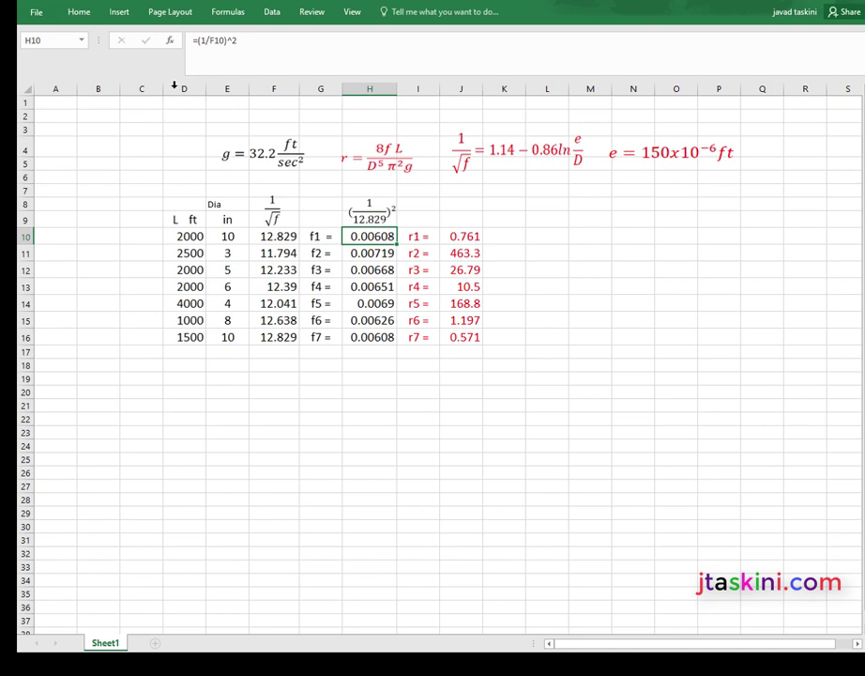
click(353, 435)
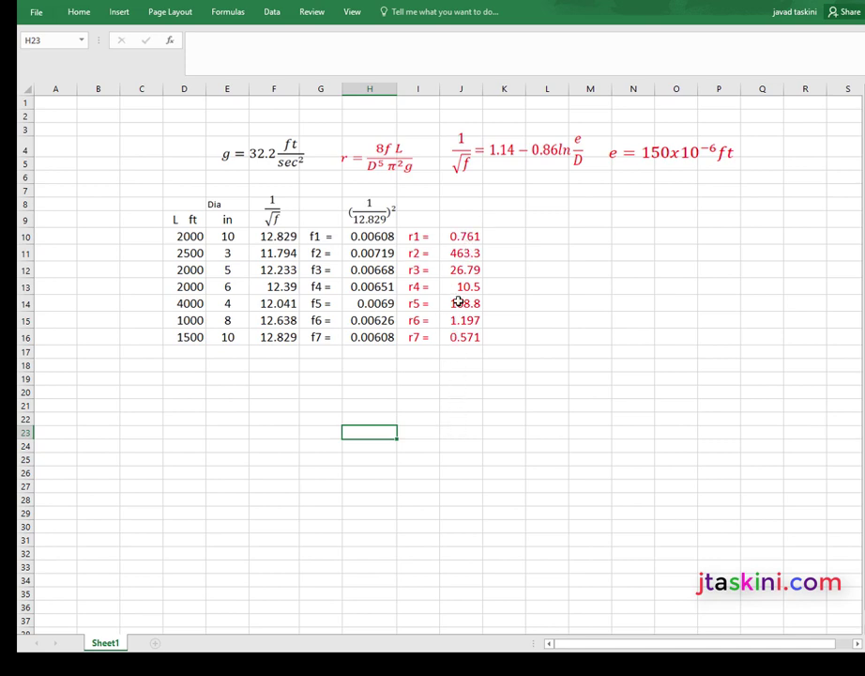
click(461, 236)
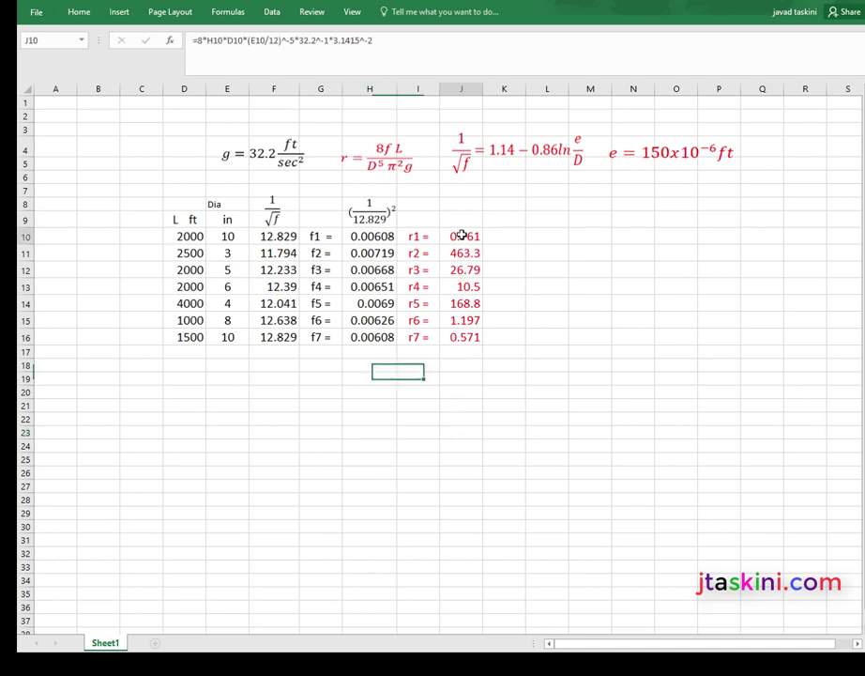
drag(482, 244, 474, 338)
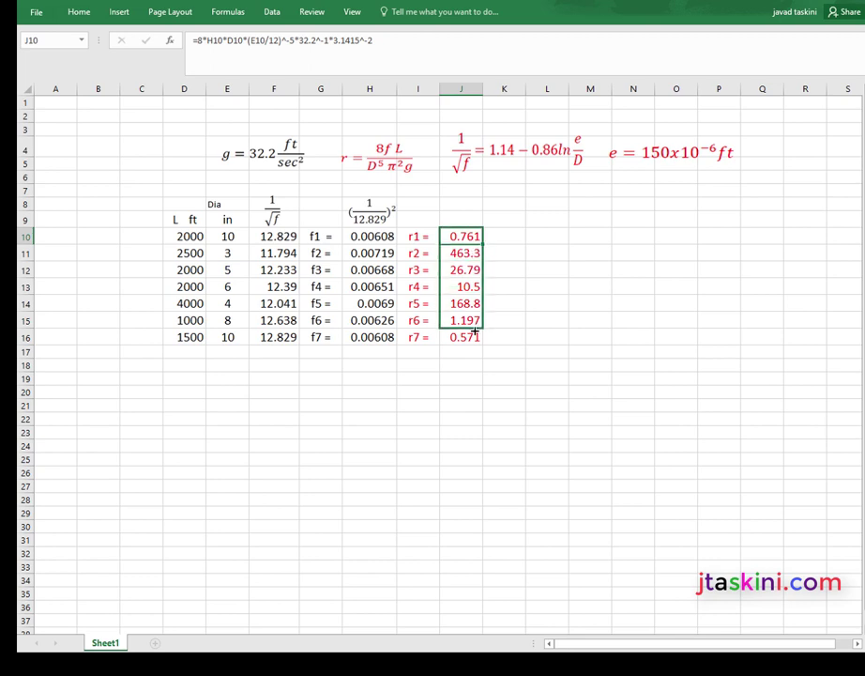
click(543, 352)
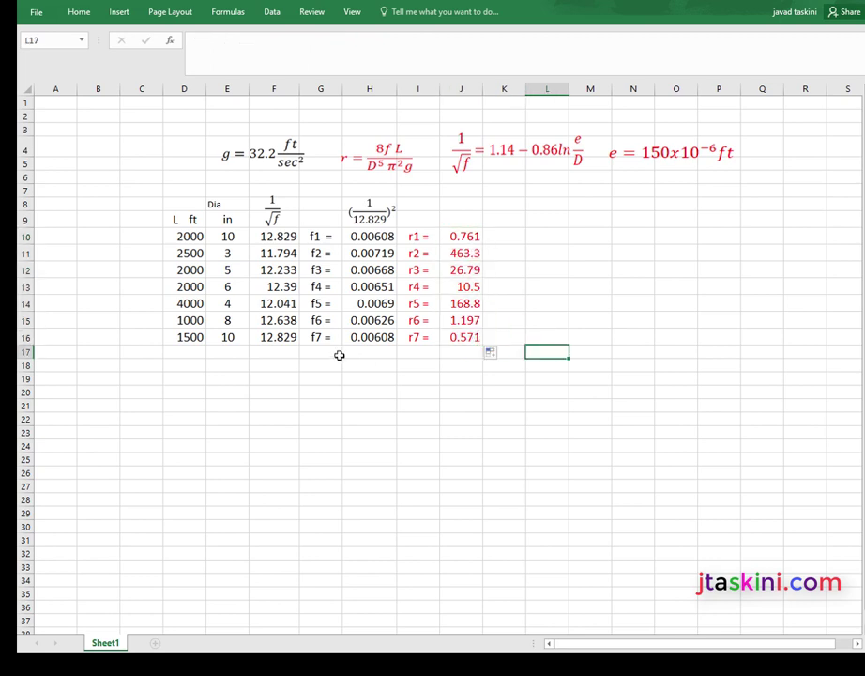
click(371, 240)
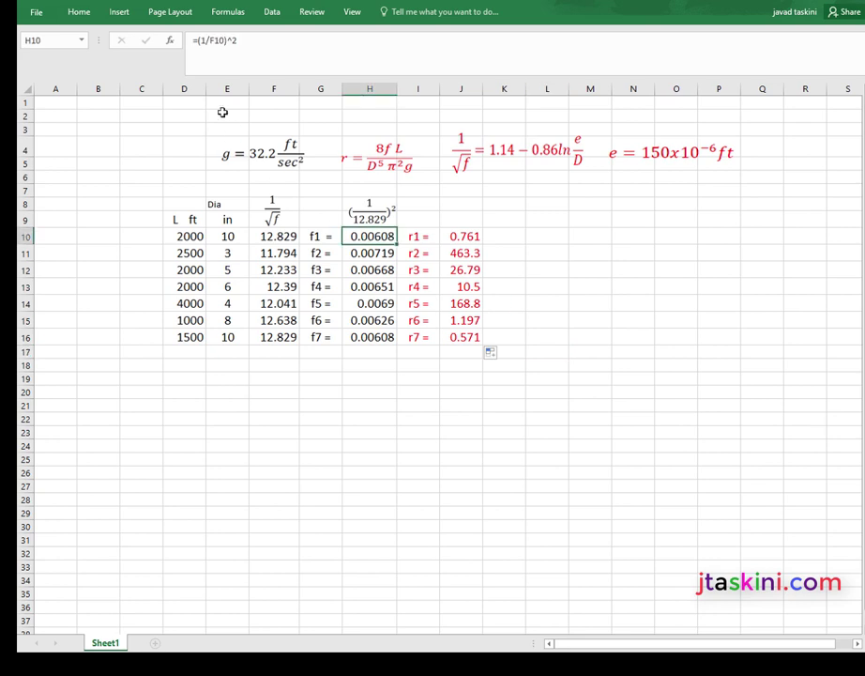
click(462, 236)
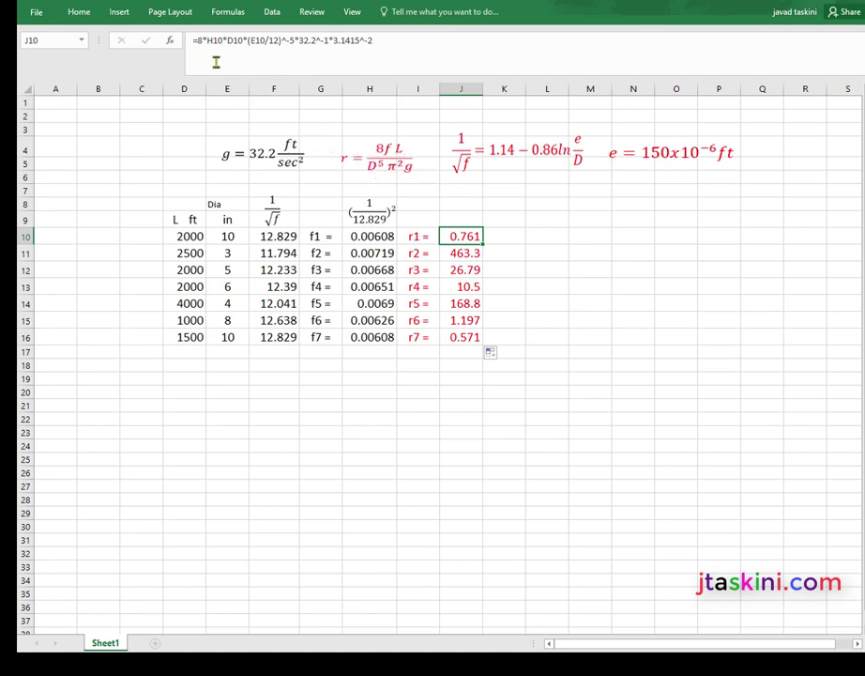
click(458, 434)
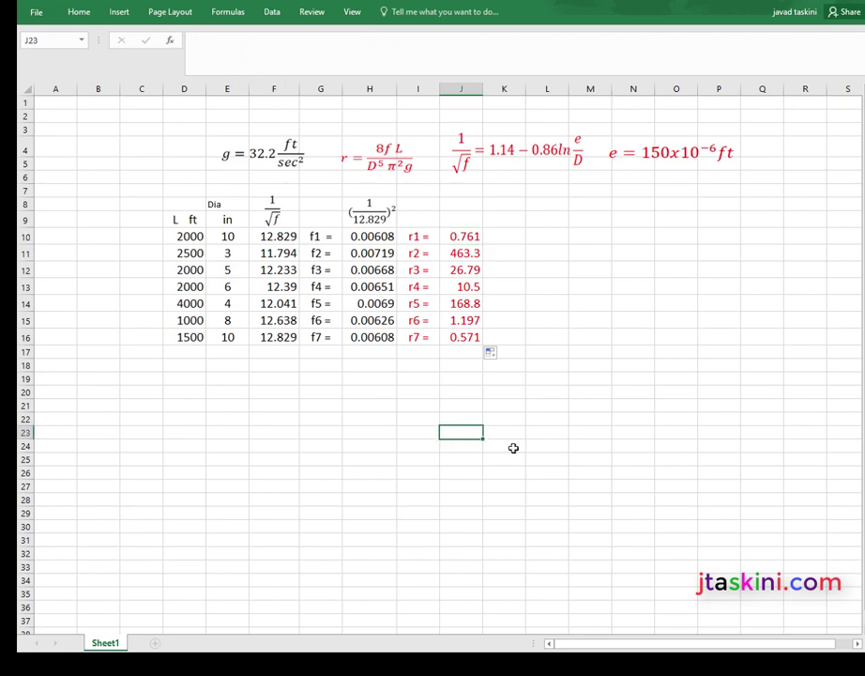
Leave Excel and return to the slideshow at slide 9, the worked f1, r1 and Reynolds calculations
click(801, 2)
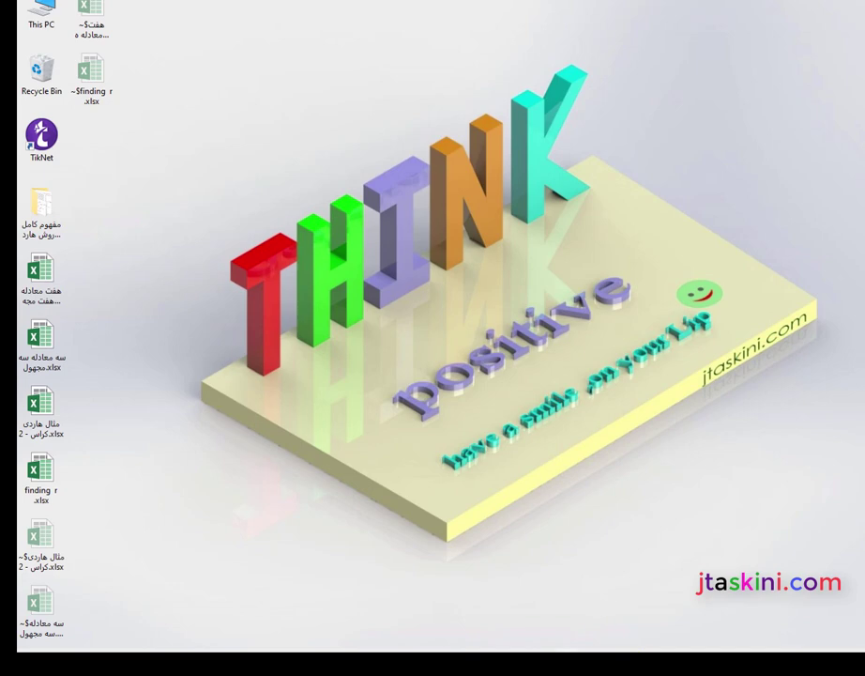
key(alt+Tab)
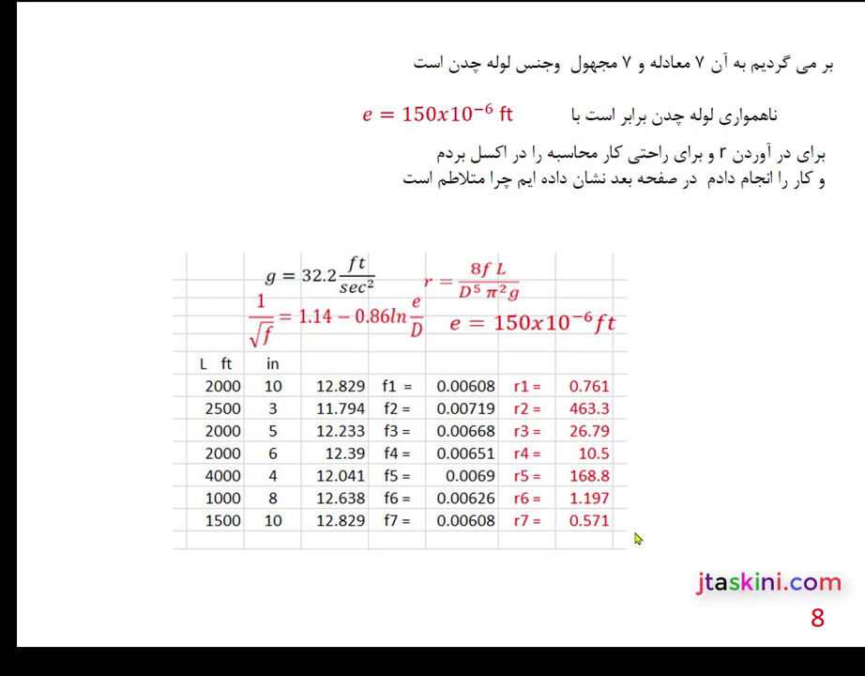
click(686, 516)
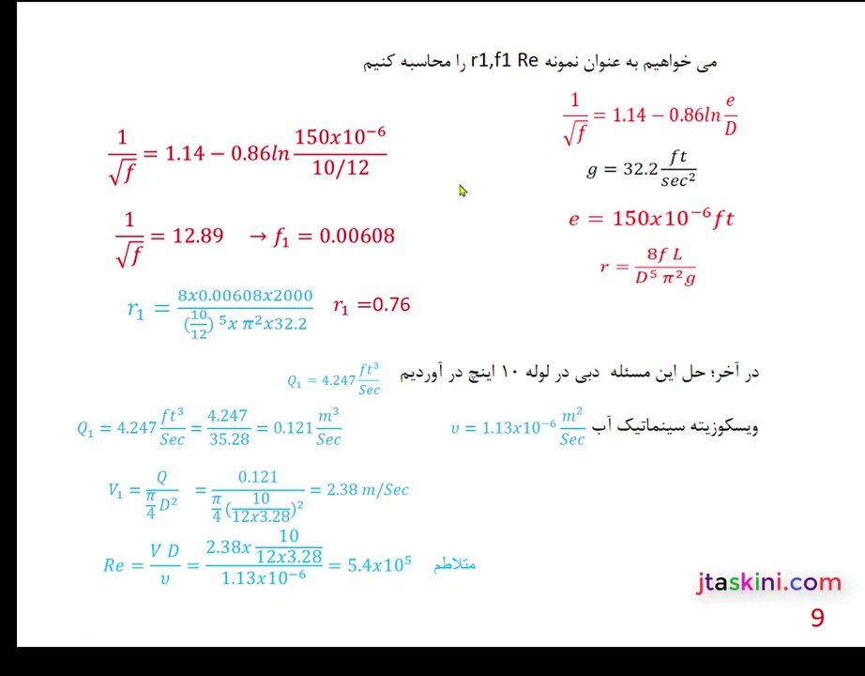
Step back to the pipe-flow table slide, then forward again to the f1 and r1 calculations
key(Left)
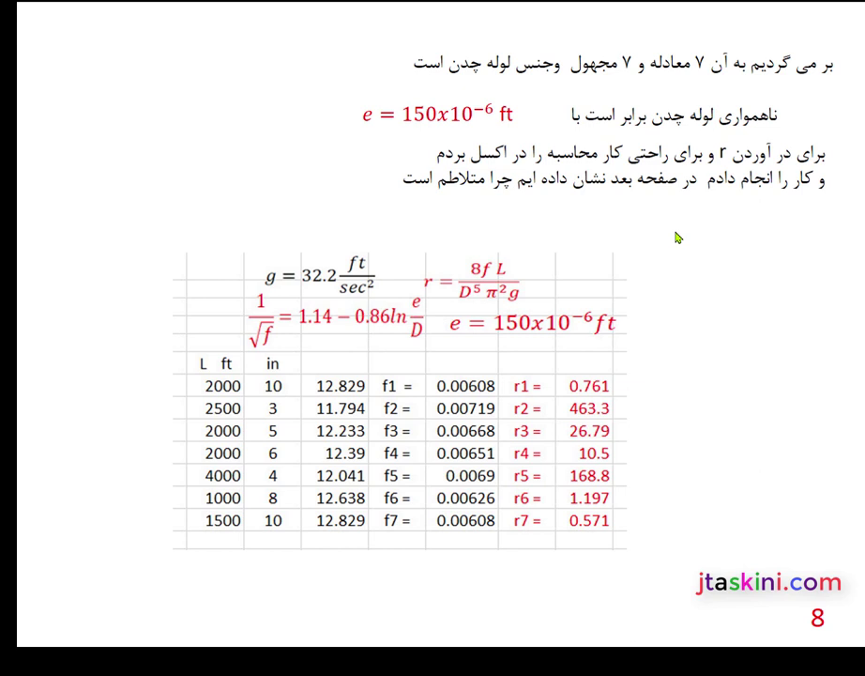
key(Right)
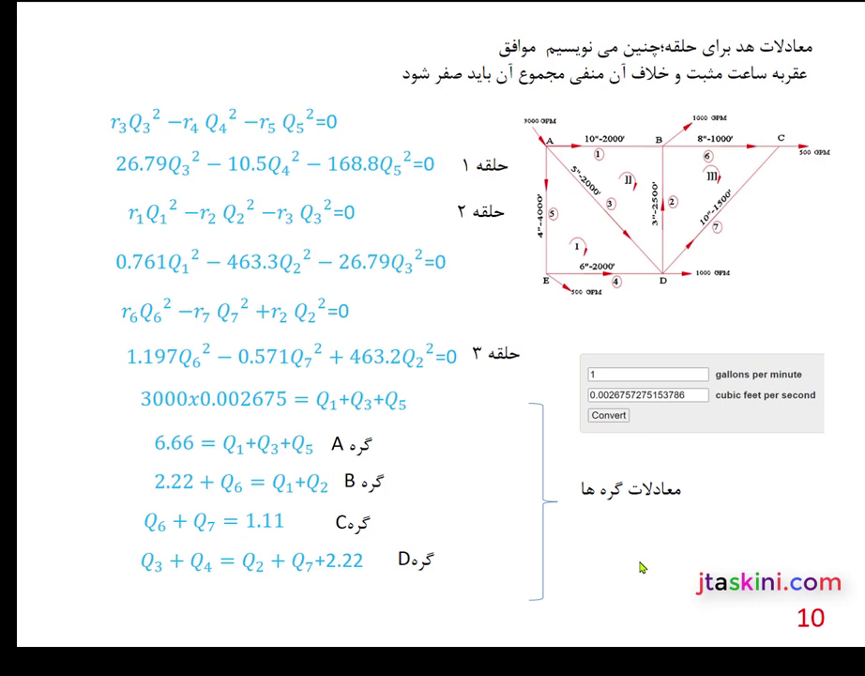
Advance to slide 11, the seven-equations-in-seven-unknowns system
key(Right)
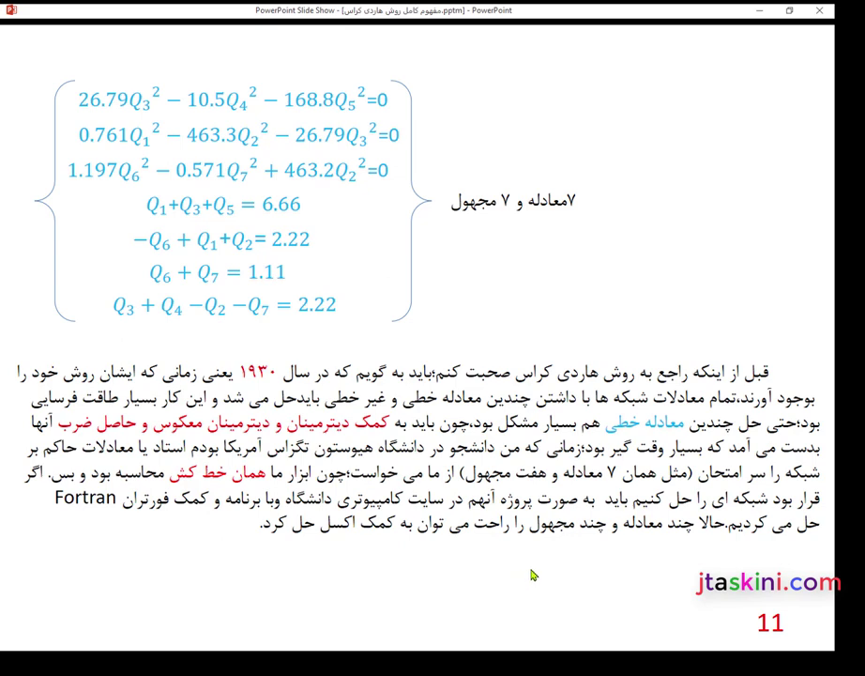
Advance to slide 12 on the linear theory method with coefficients a11–a22
click(531, 574)
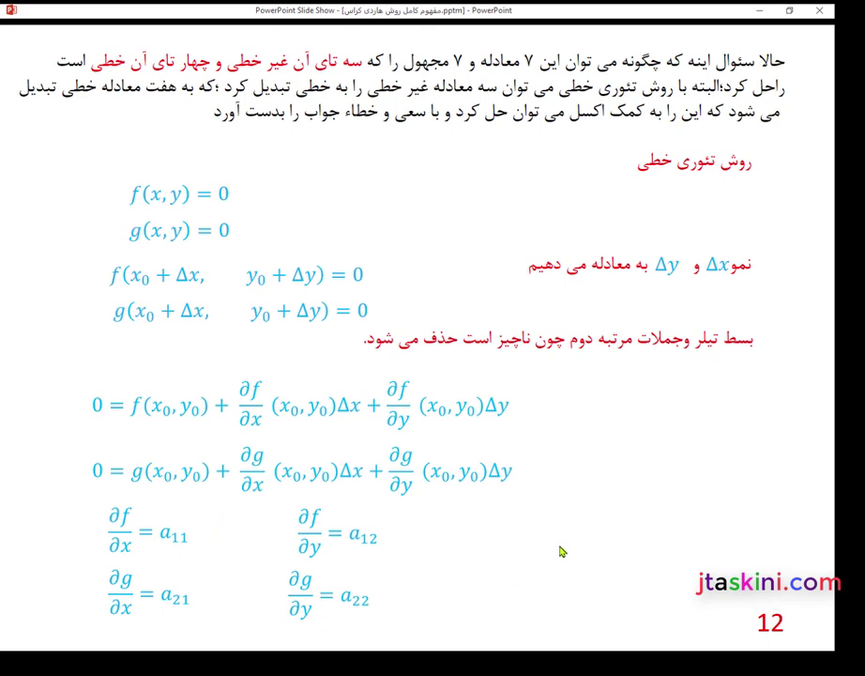
Advance to slide 13 with Cramer's rule, initial guess x₀=1, y₀=0, and the three example equations
click(589, 547)
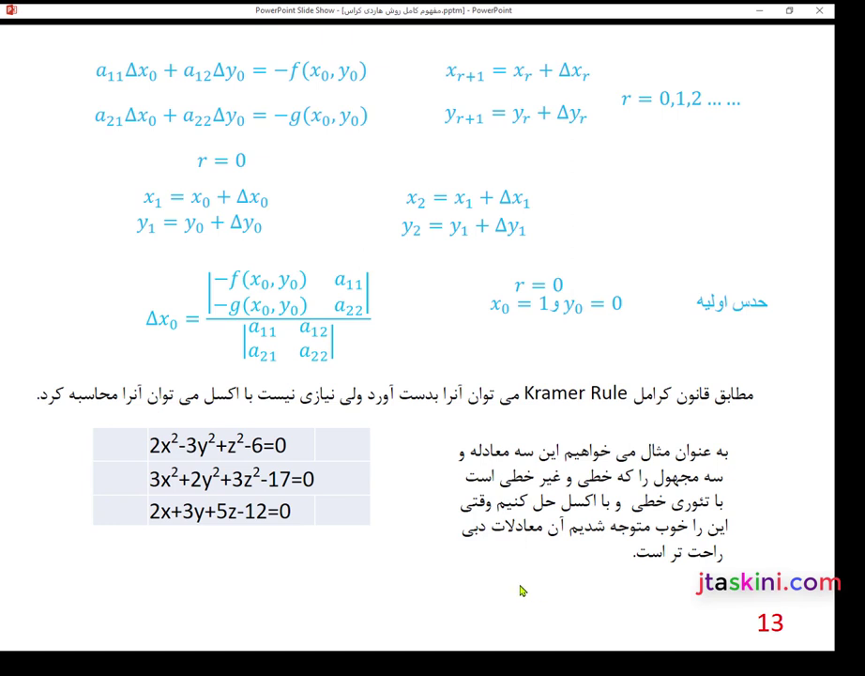
Advance the slideshow past slide 13 to the Excel sheet iterating the three-equation example
click(427, 542)
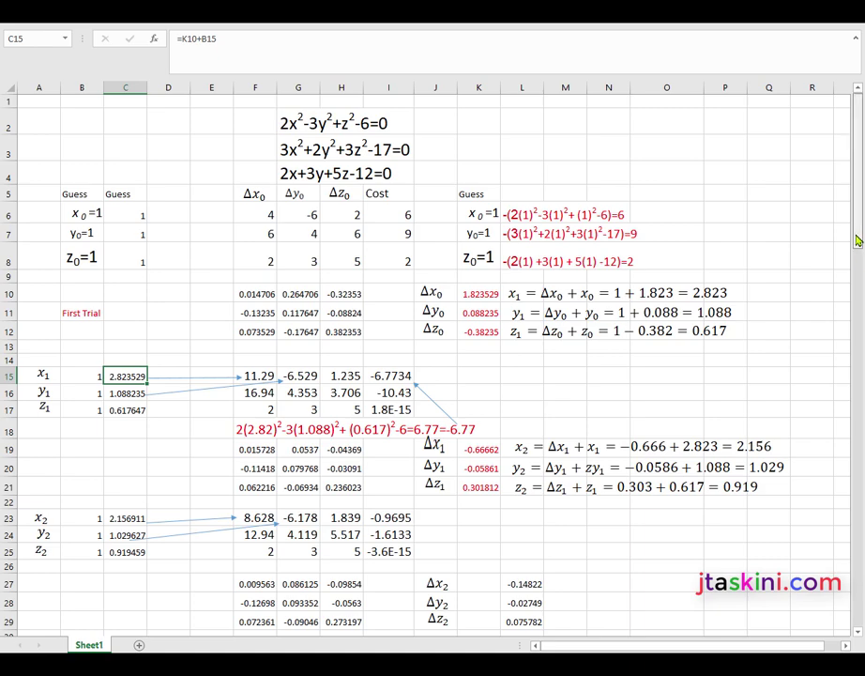
Clear the {=MINVERSE(F6:H8)} array from F10:H12, leaving #VALUE! in the dependent cells
drag(859, 247, 769, 293)
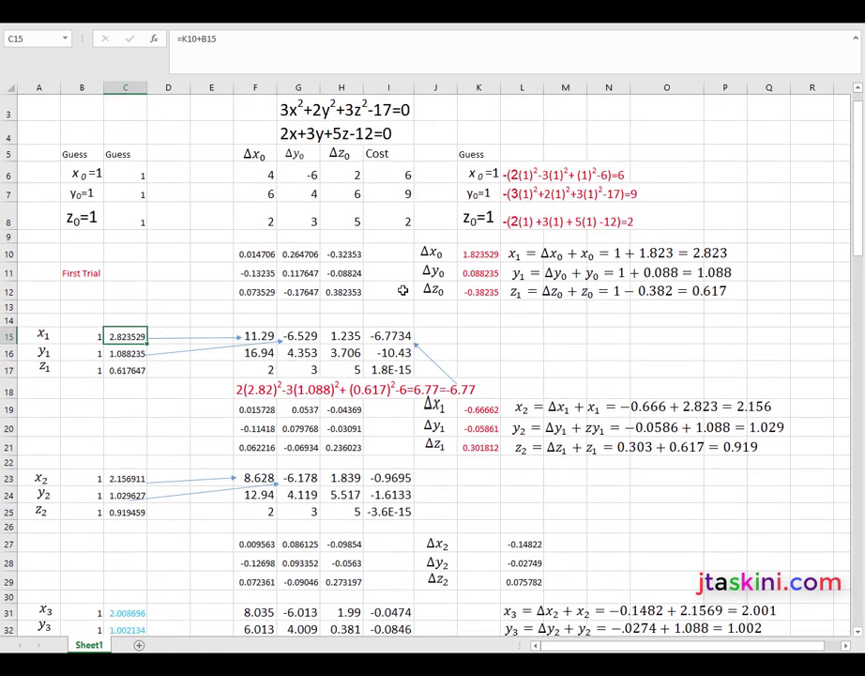
drag(244, 252, 331, 284)
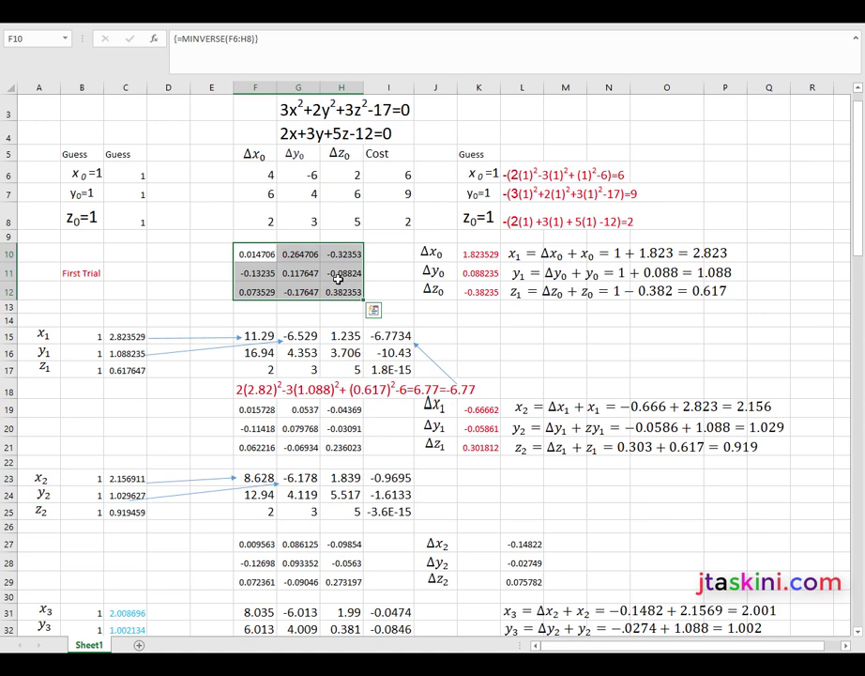
key(Delete)
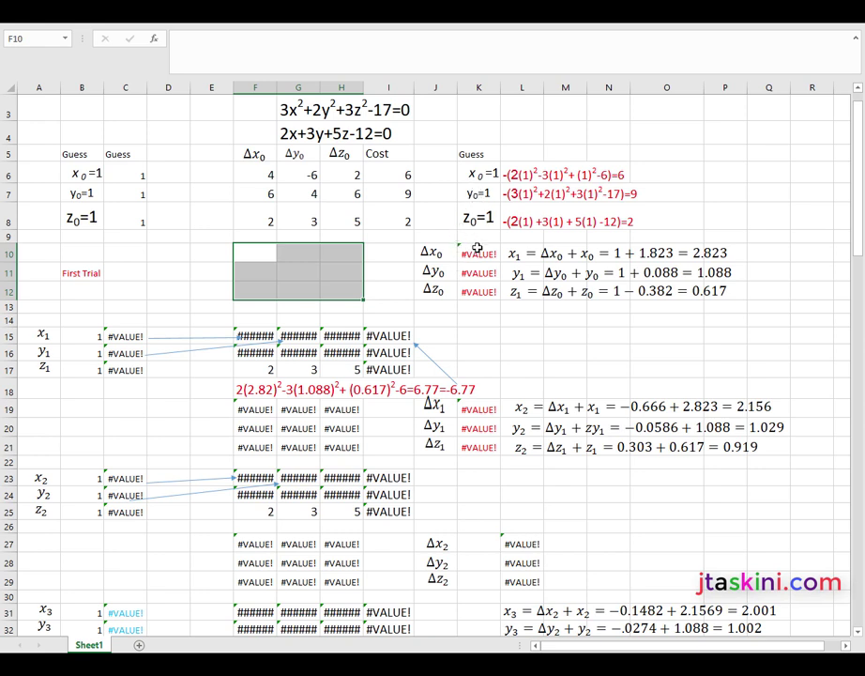
Clear the MMULT delta array in K10:K12 and reselect the empty block F10:H12
drag(477, 248, 475, 304)
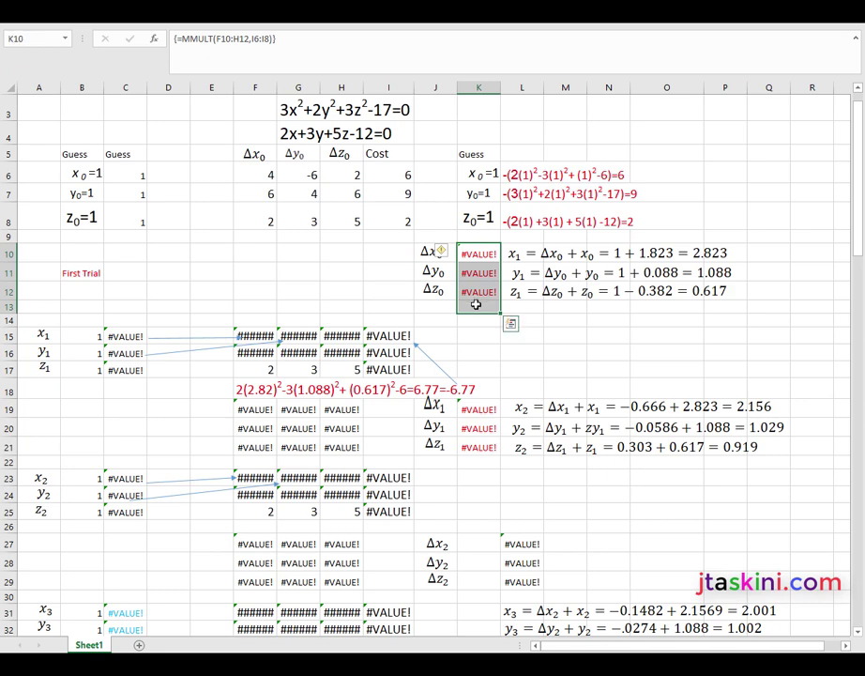
key(Delete)
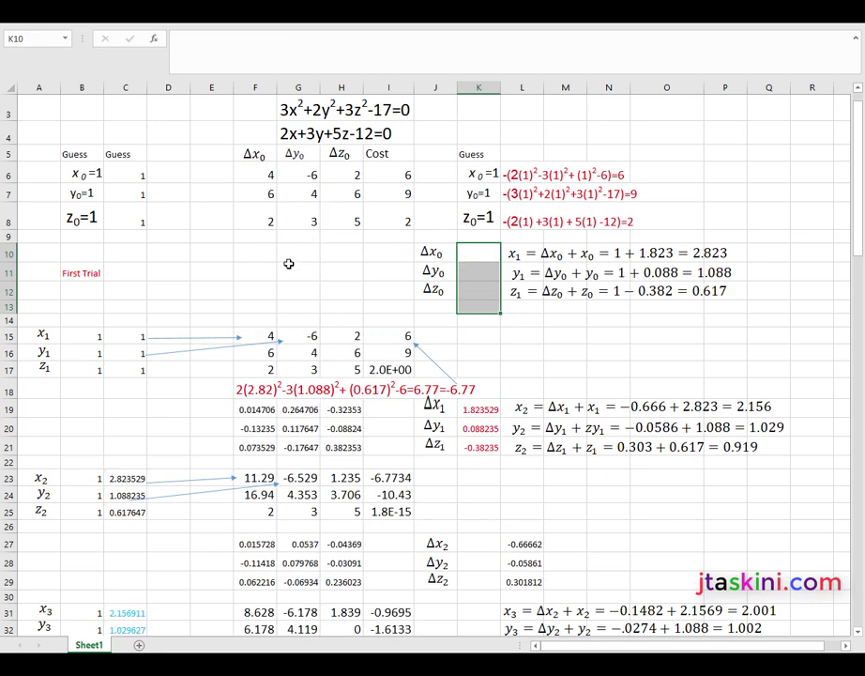
drag(264, 252, 303, 265)
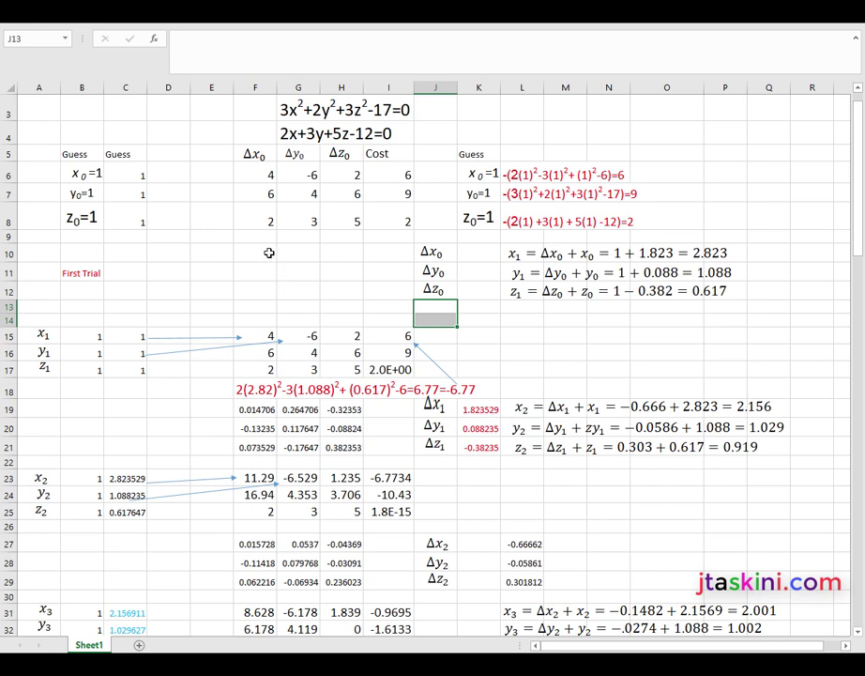
drag(270, 254, 347, 294)
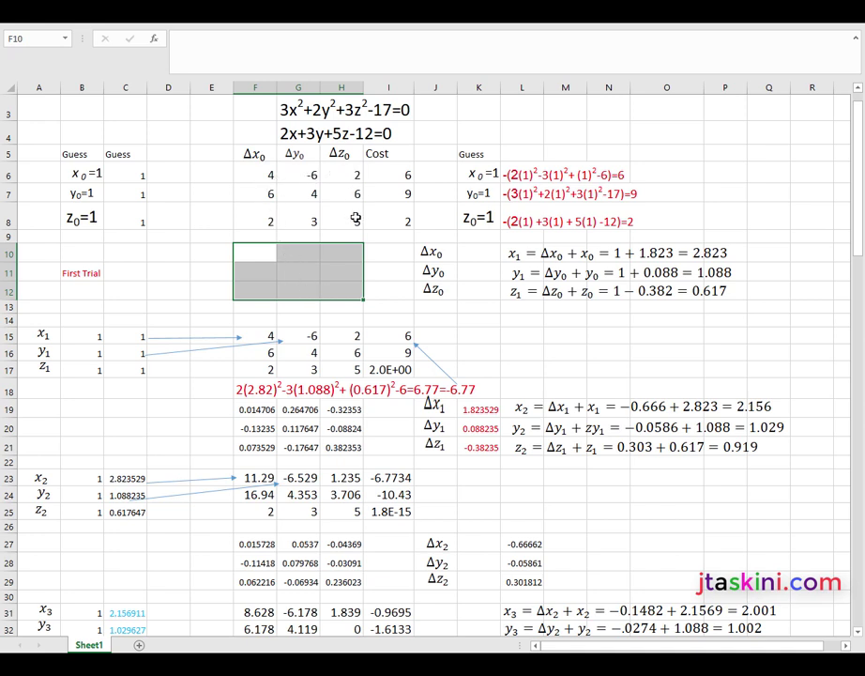
Re-enter {=MINVERSE(F6:H8)} as an array formula across F10:H12
click(154, 38)
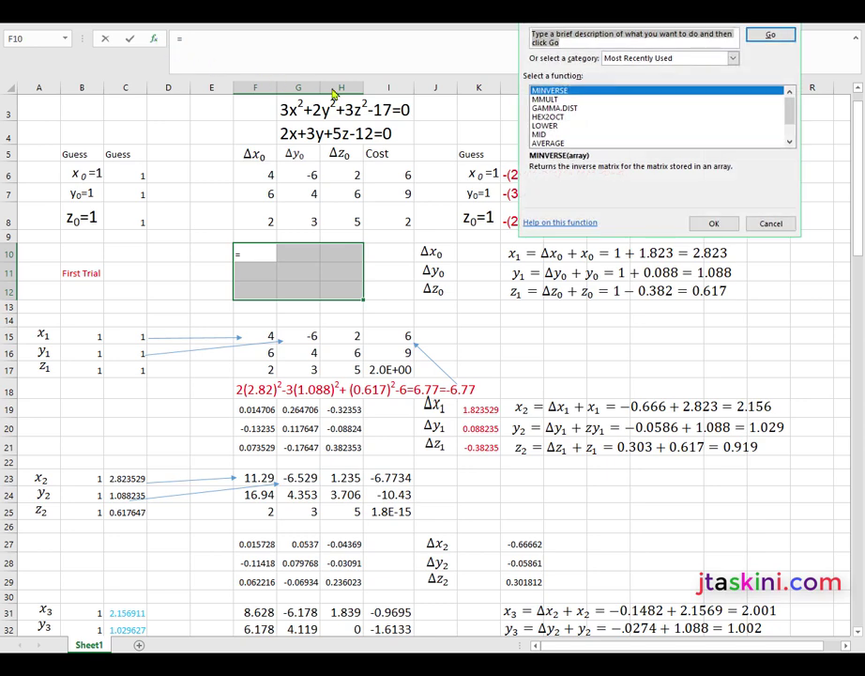
click(713, 223)
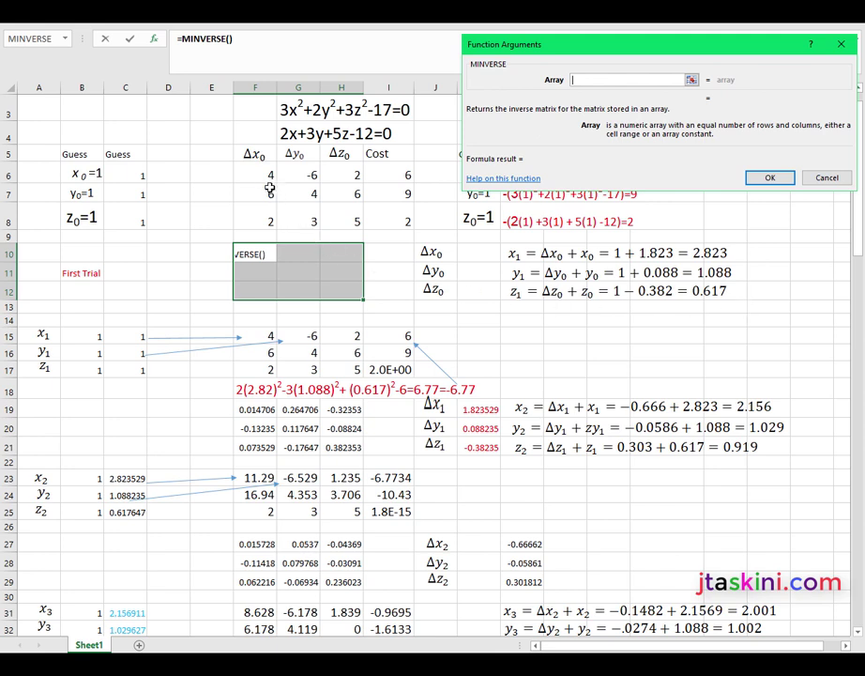
drag(267, 174, 336, 221)
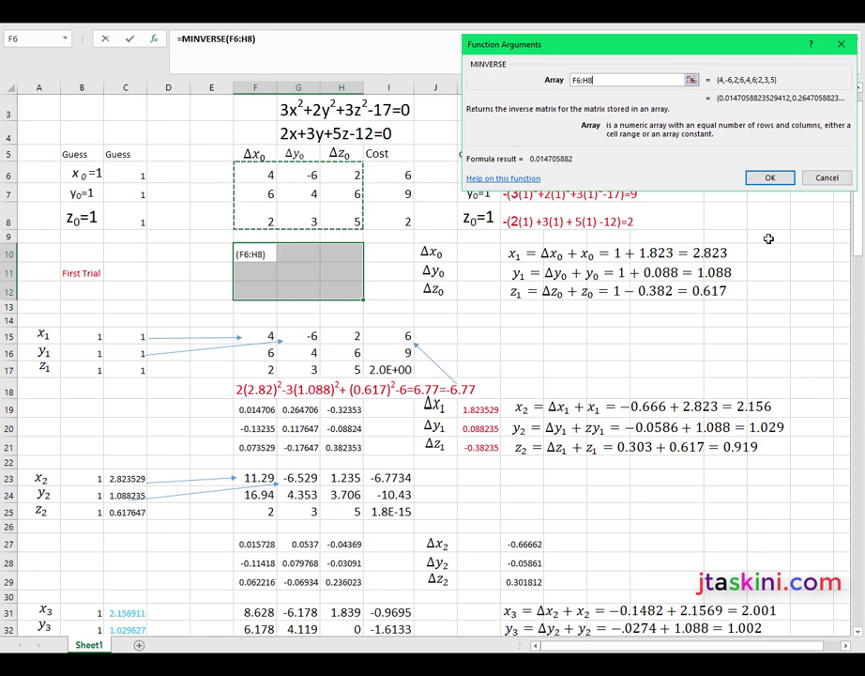
key(ctrl+shift+Return)
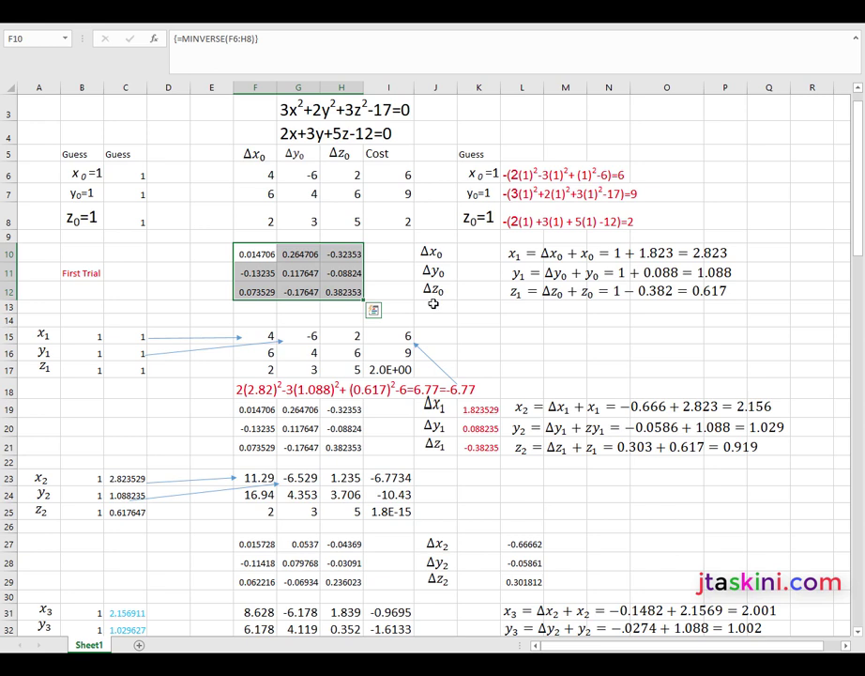
Start an MMULT formula in K10:K12 from the Most Recently Used functions
drag(471, 252, 453, 294)
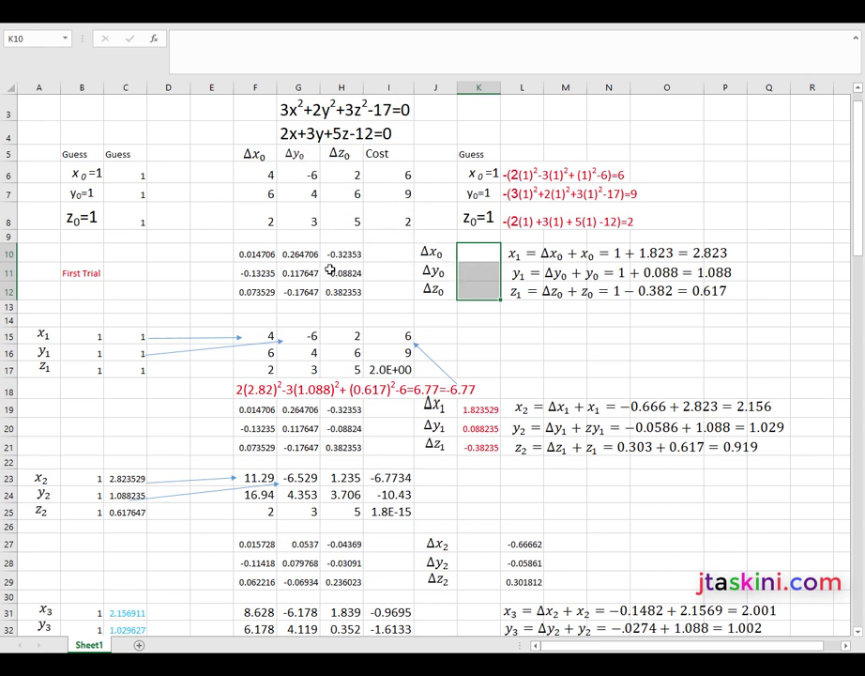
click(155, 41)
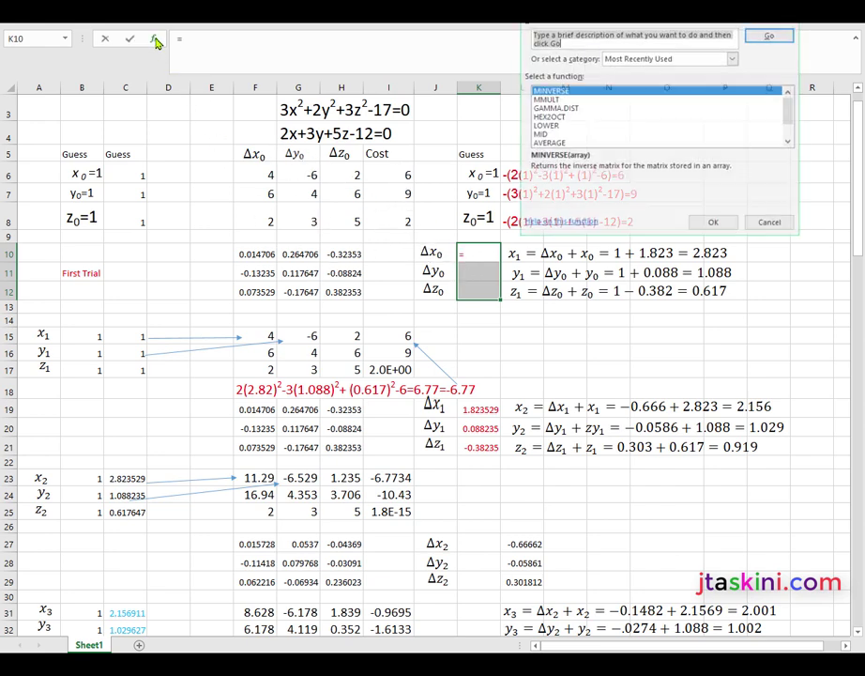
click(540, 99)
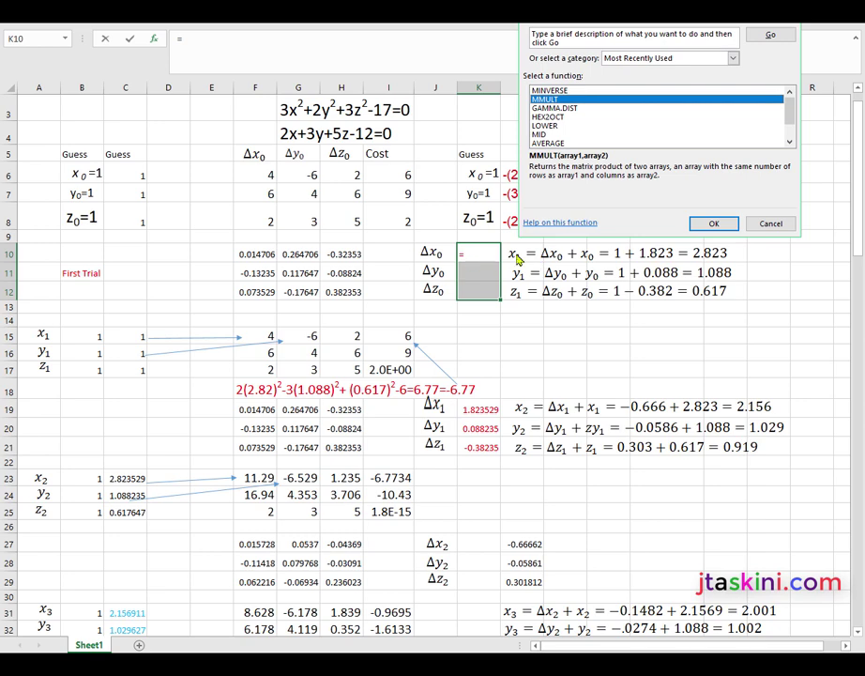
click(711, 224)
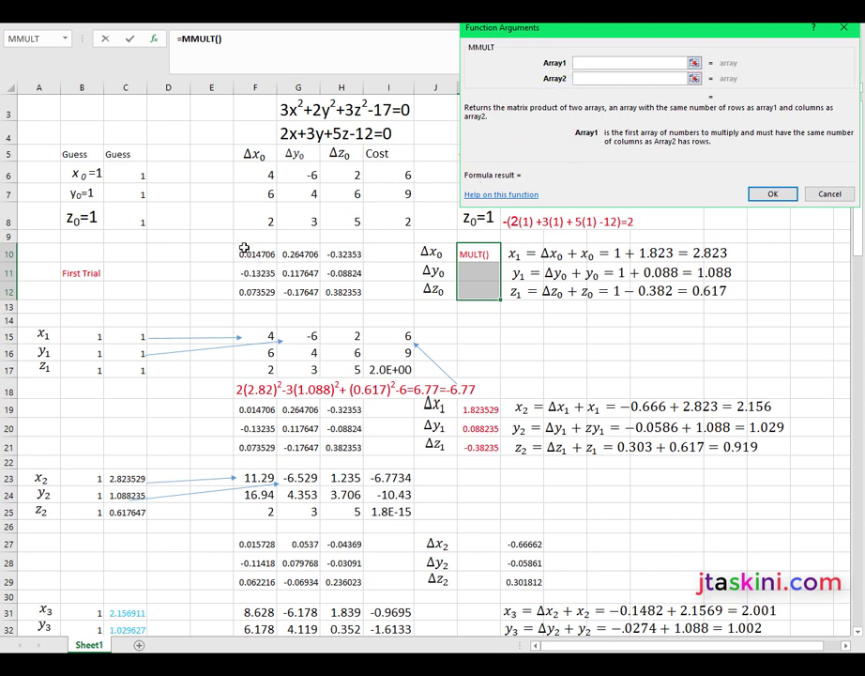
Enter {=MMULT(F10:H12,I6:I8)} in K10:K12, giving 1.823529, 0.088235 and -0.38235
mouse_move(244, 248)
mouse_down()
mouse_move(318, 286)
mouse_move(361, 291)
mouse_up()
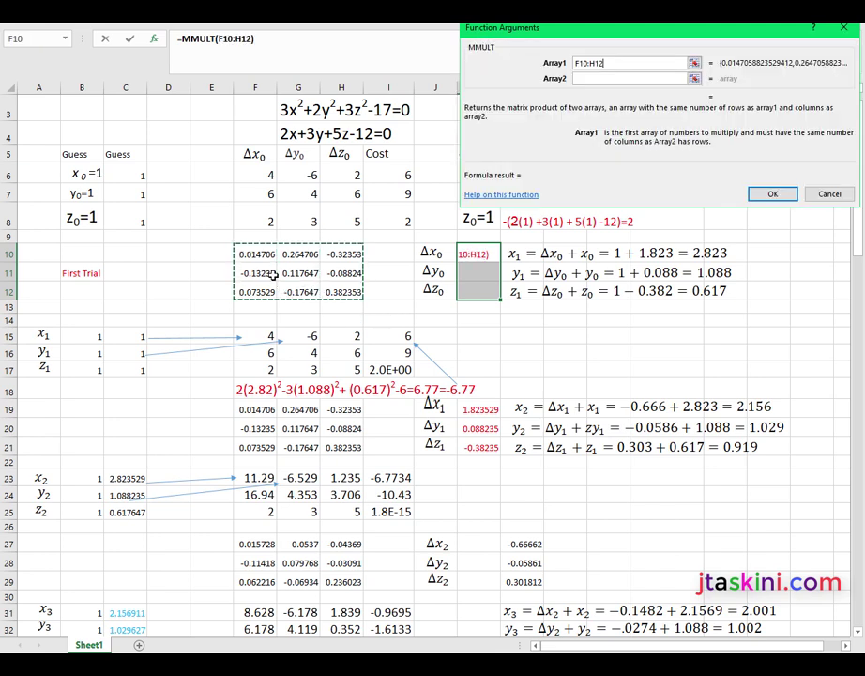
click(585, 80)
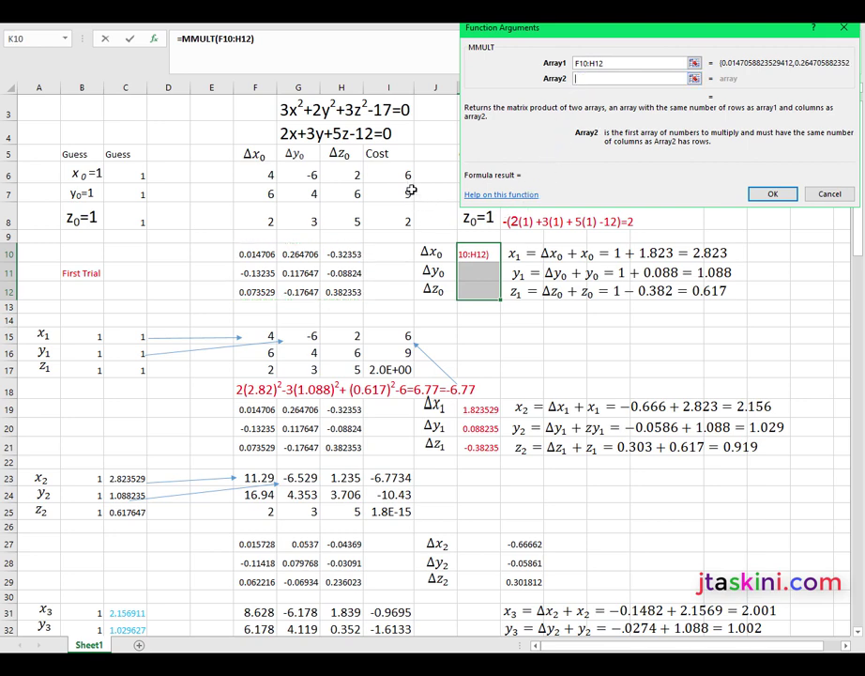
click(404, 176)
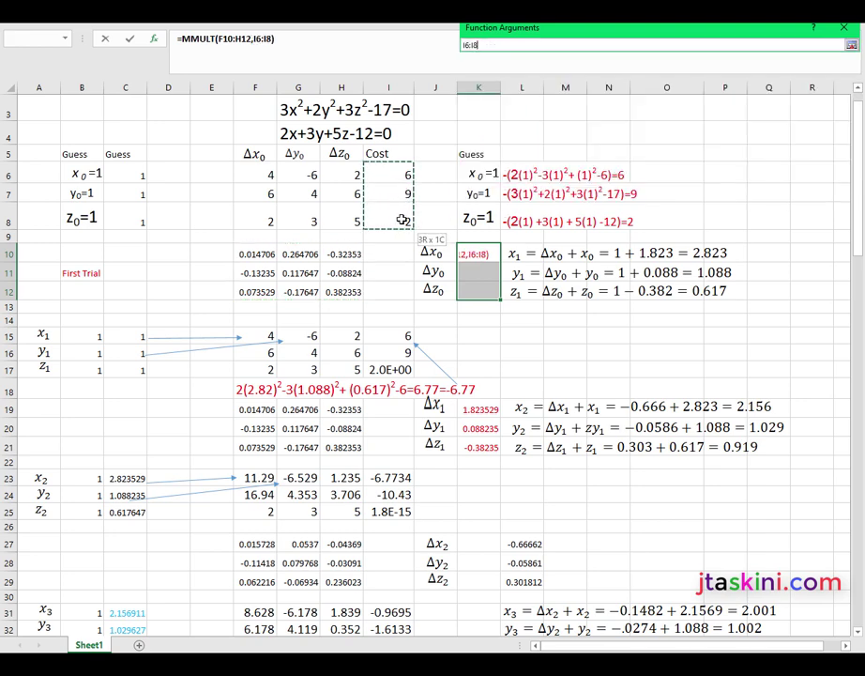
drag(403, 176, 404, 222)
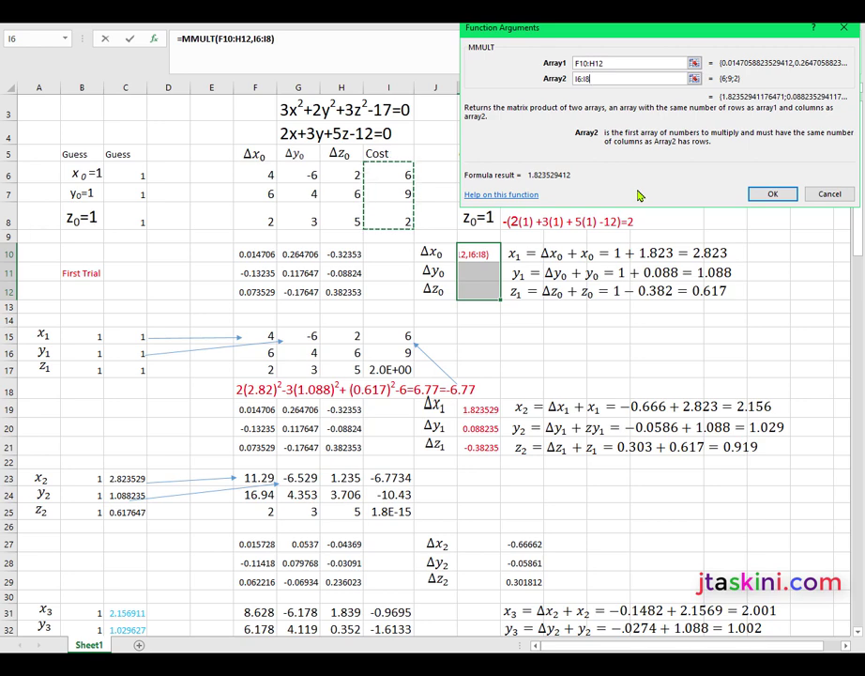
key(ctrl+shift+Return)
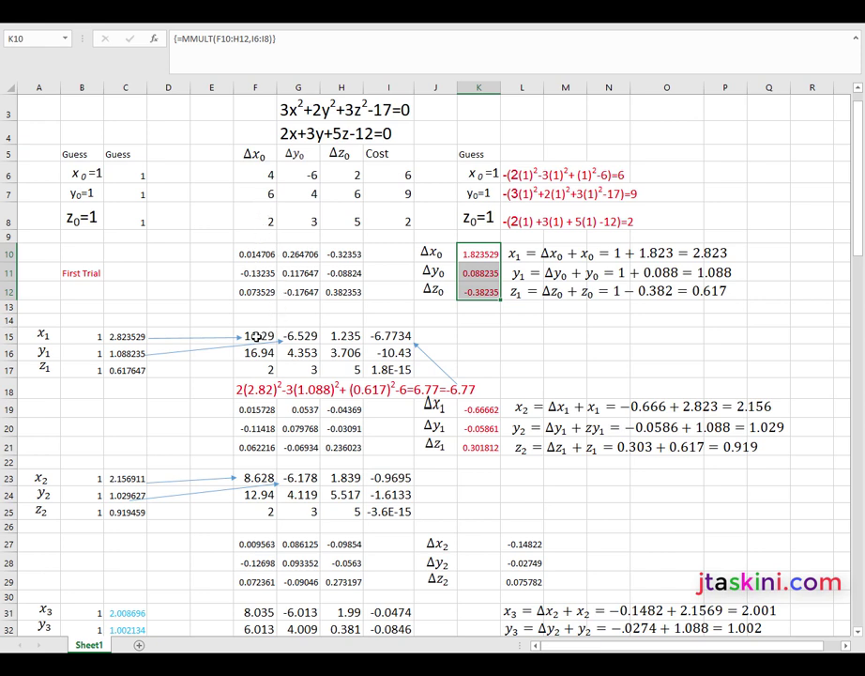
click(256, 336)
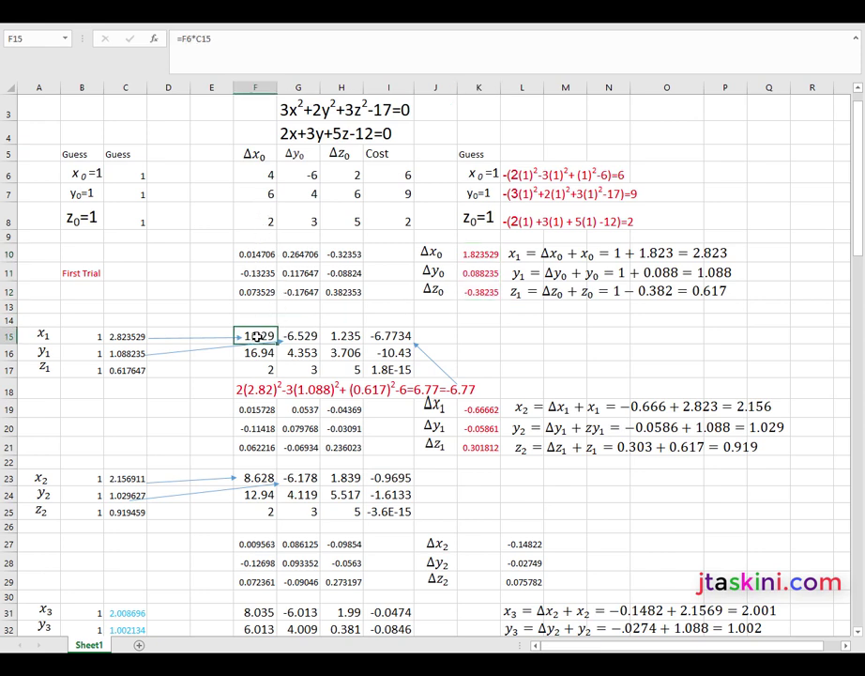
click(223, 42)
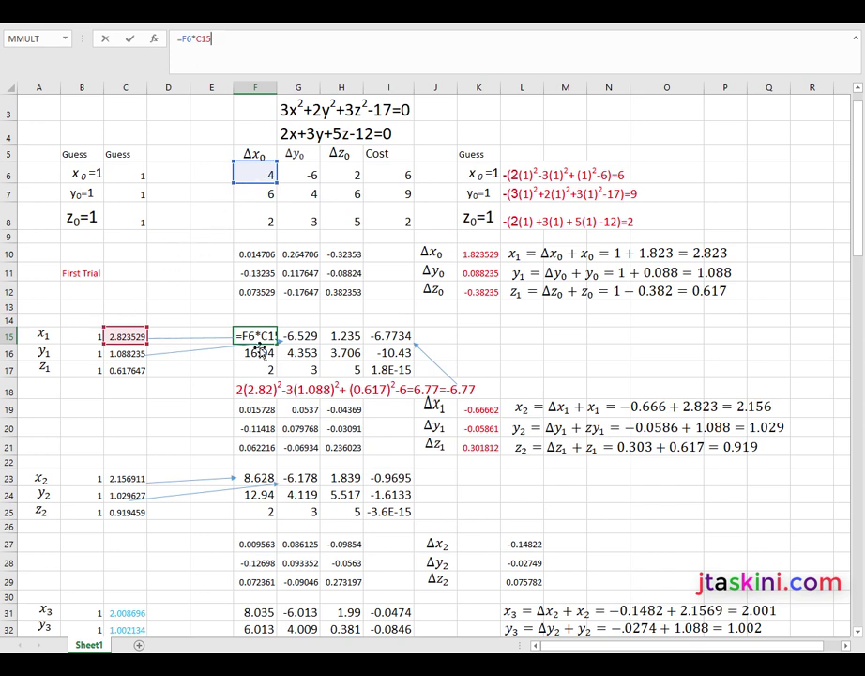
click(299, 339)
text(=G6*C16)
click(232, 52)
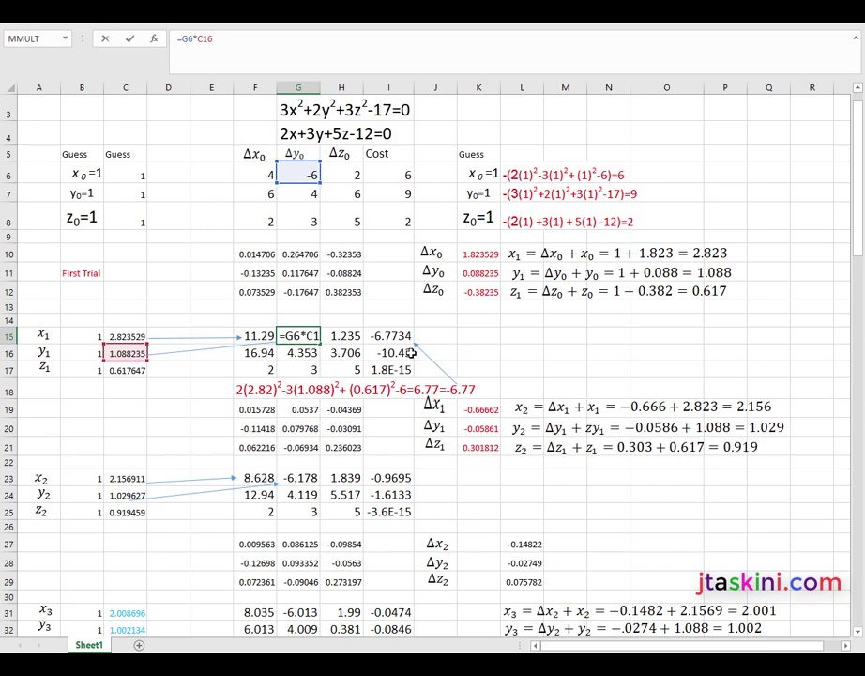
click(388, 335)
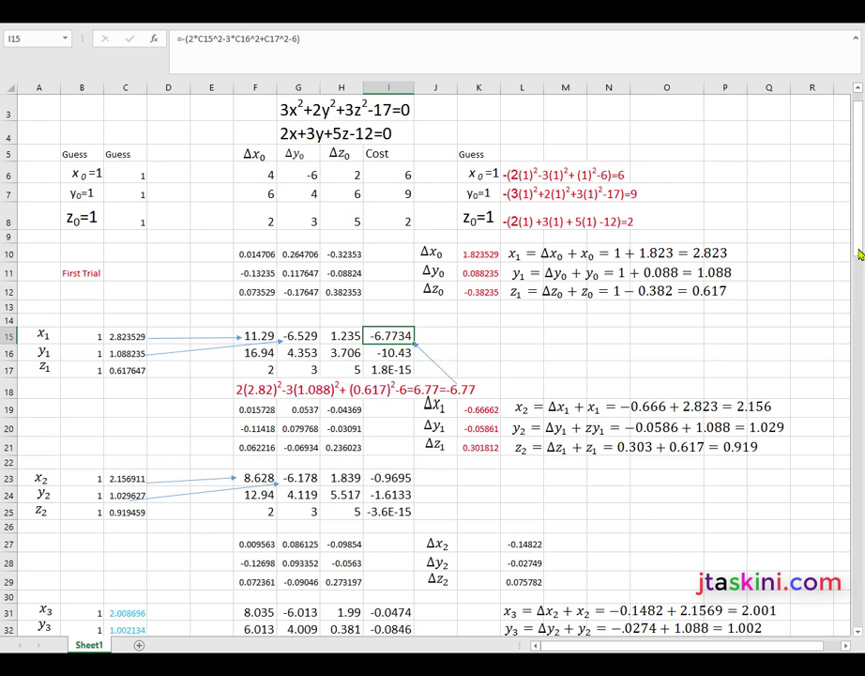
Review the first two cost-value formulas and show I16's references, leaving -10.43 unchanged
drag(859, 254, 859, 225)
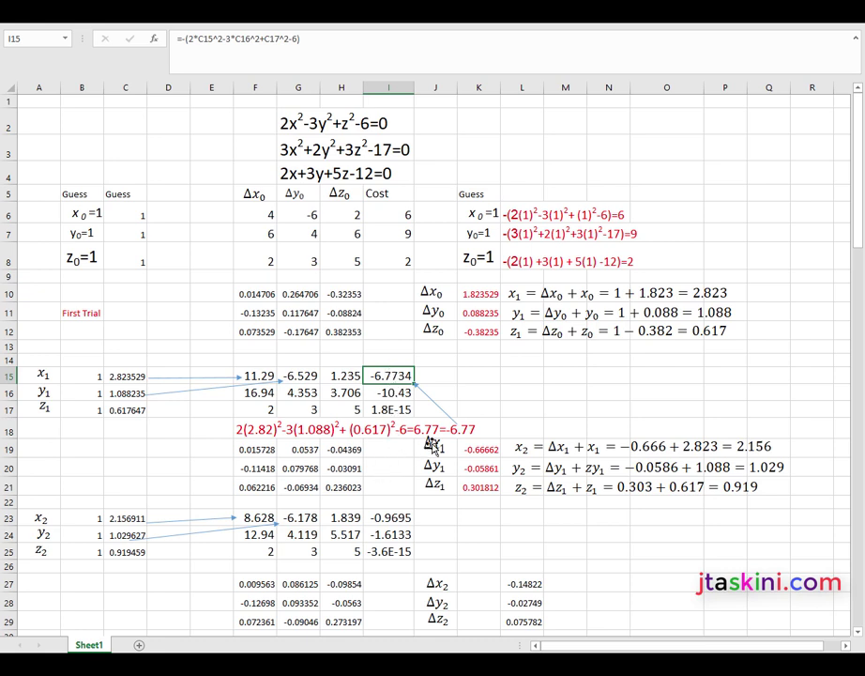
click(526, 406)
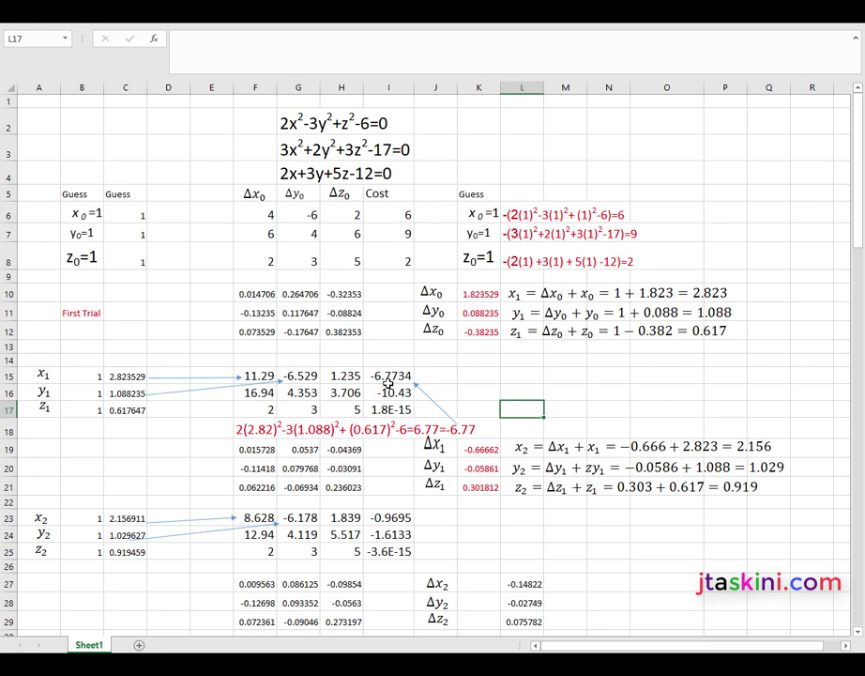
click(388, 375)
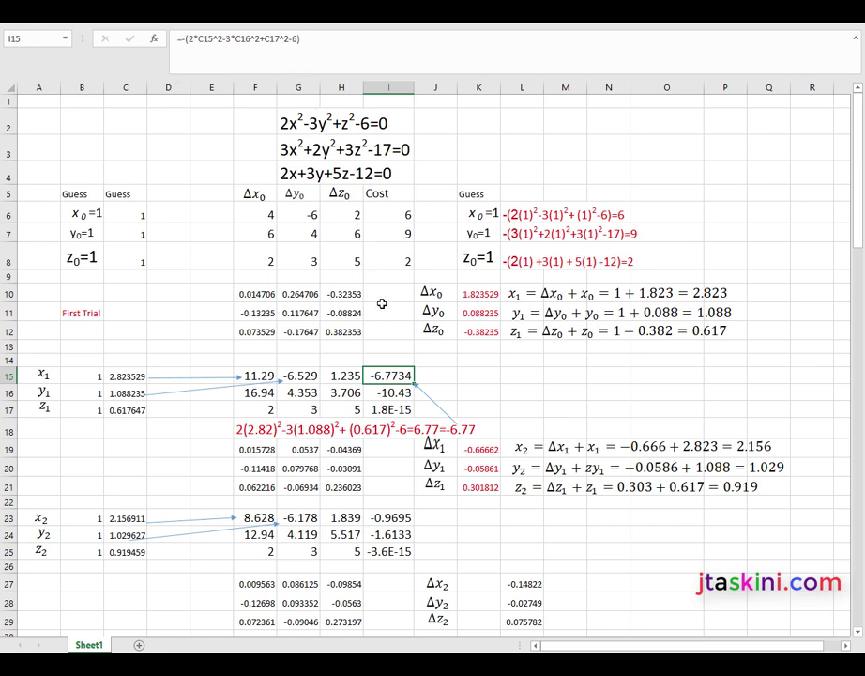
click(392, 393)
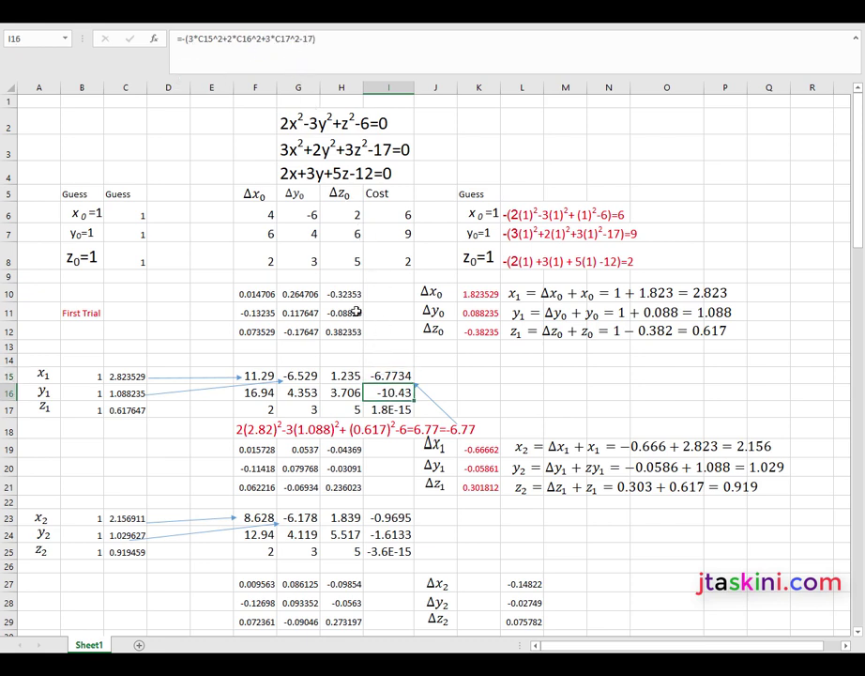
click(332, 41)
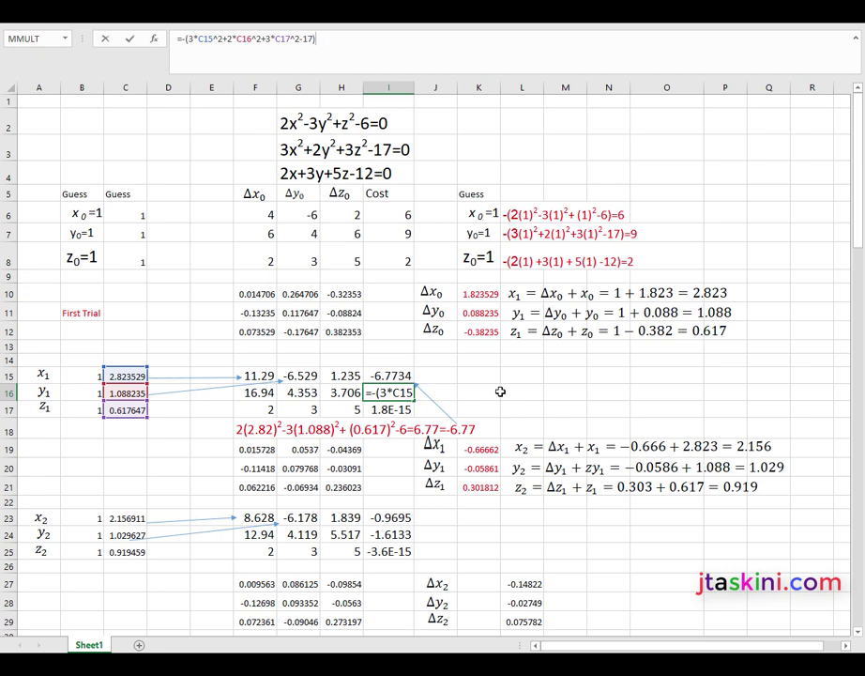
click(500, 392)
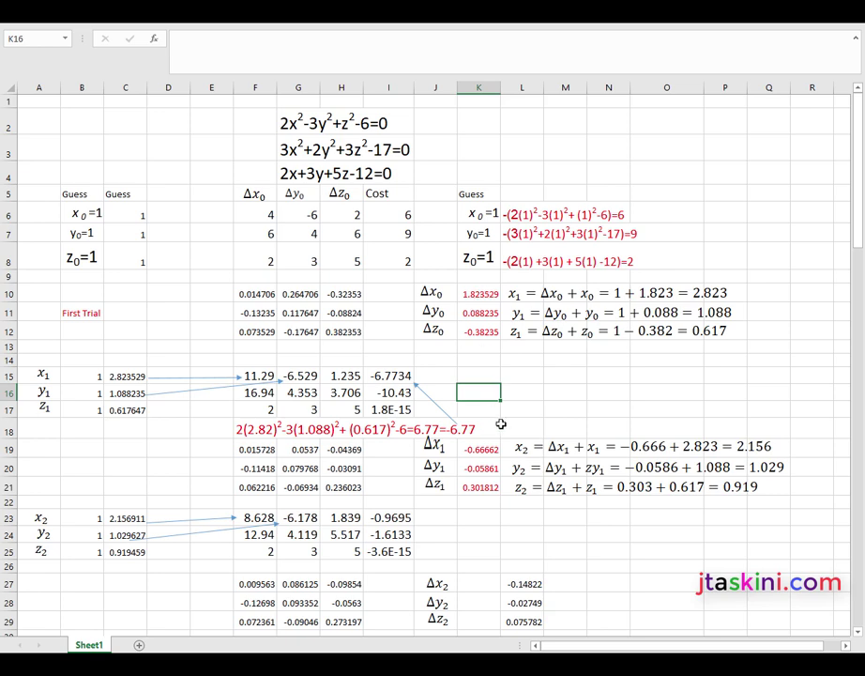
Show the references of the x1 formula in C15 and the x2 formula in C23
scroll(769, 345, down, 2)
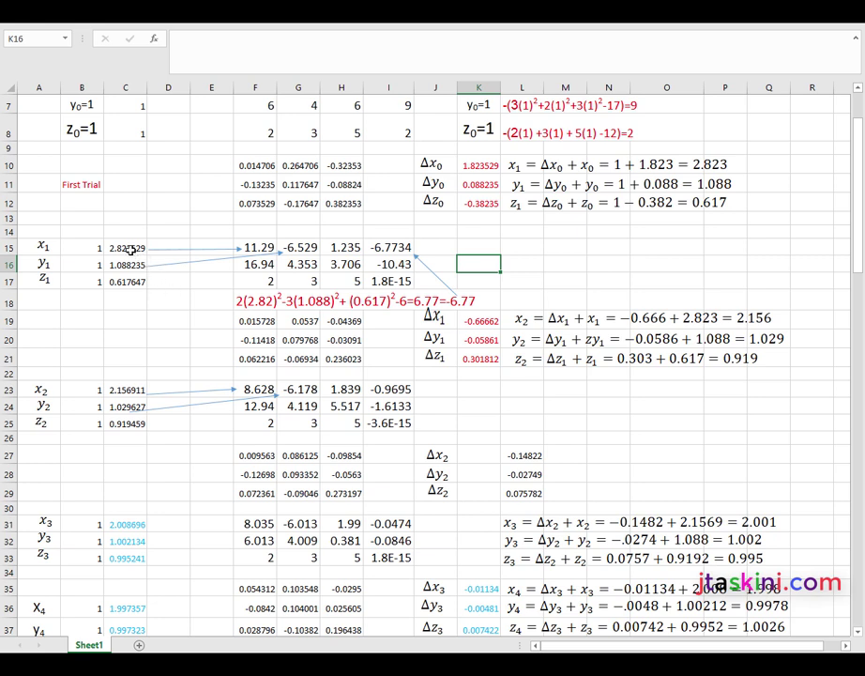
click(129, 248)
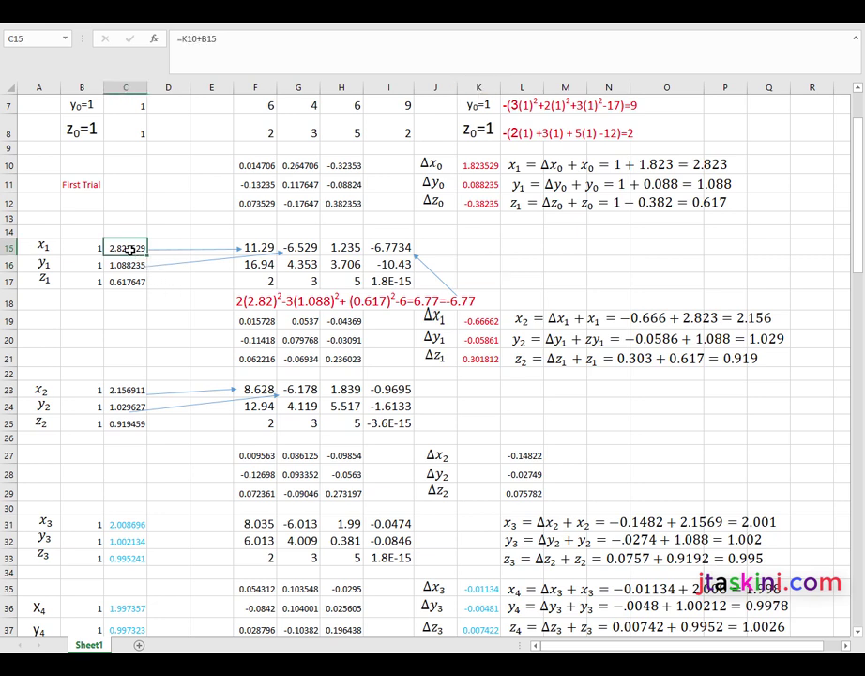
click(232, 46)
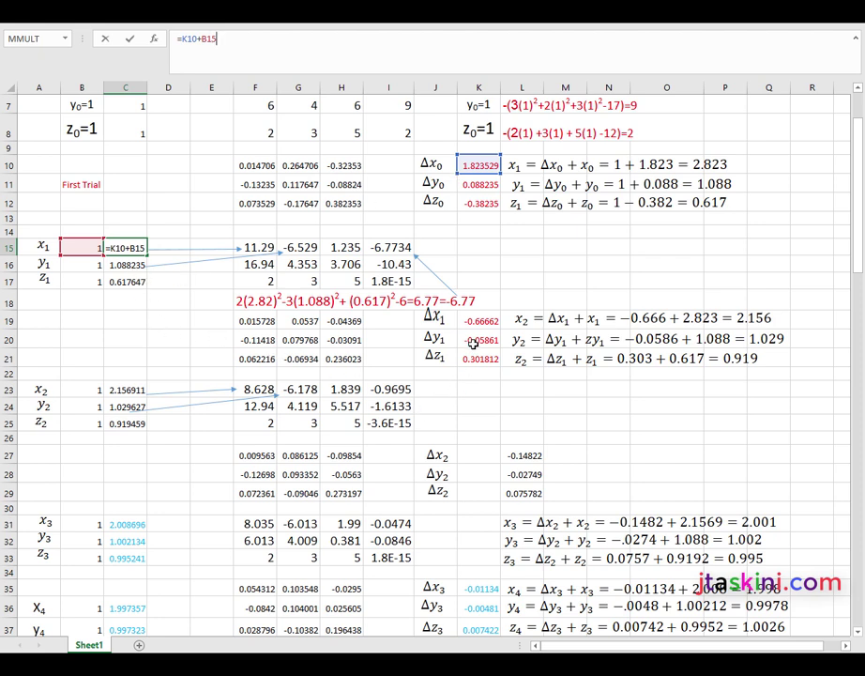
click(481, 322)
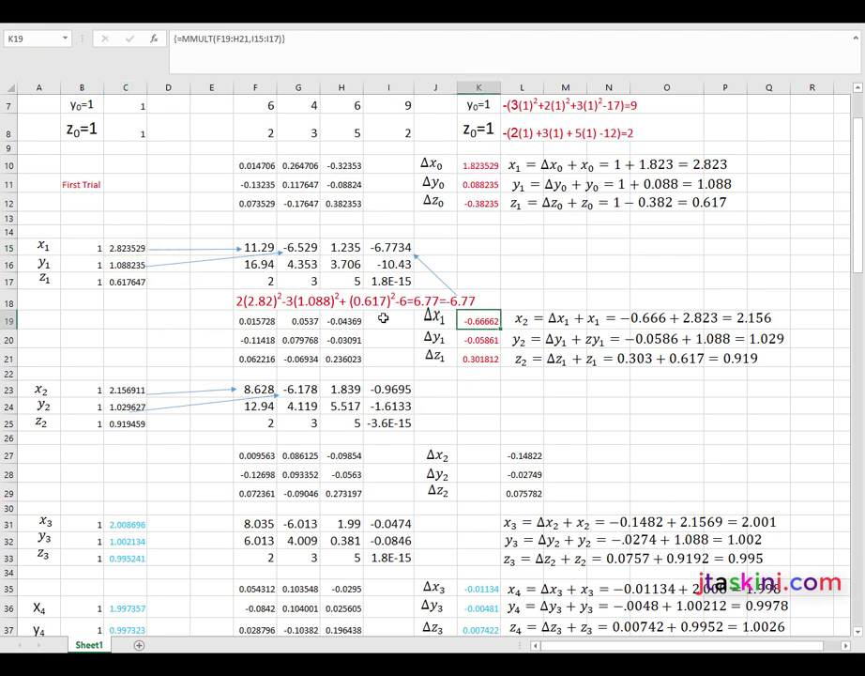
click(124, 395)
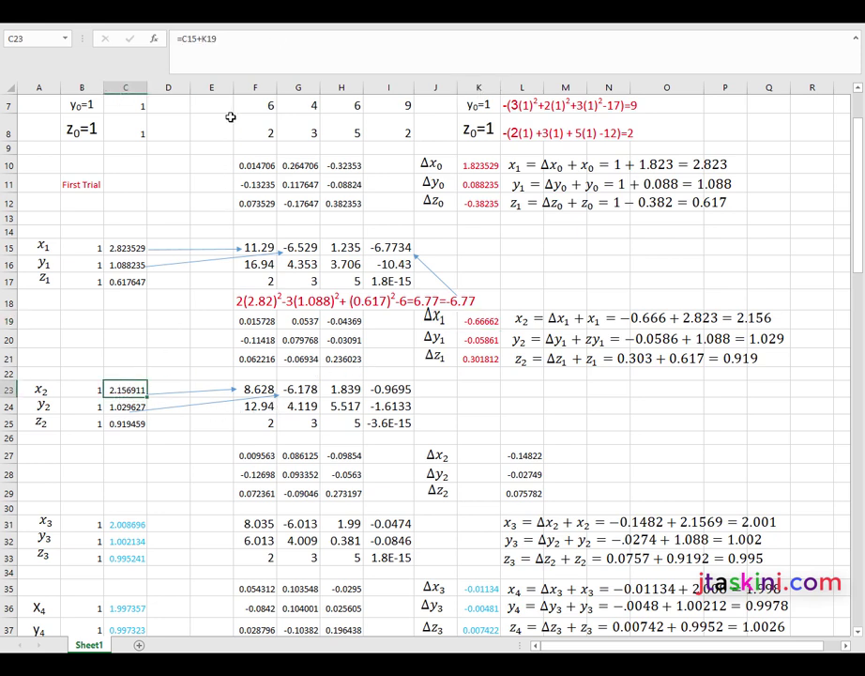
click(236, 50)
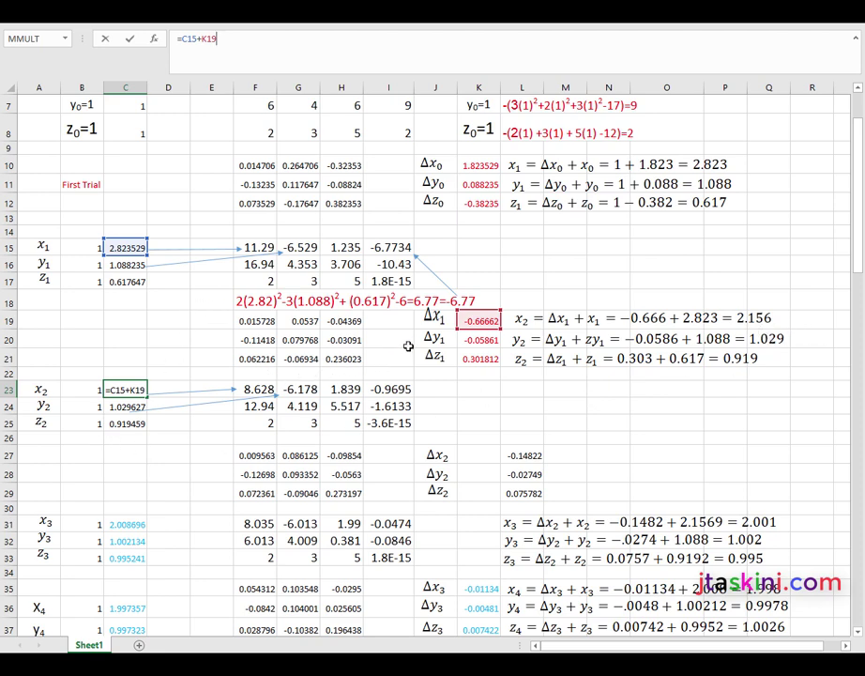
click(480, 339)
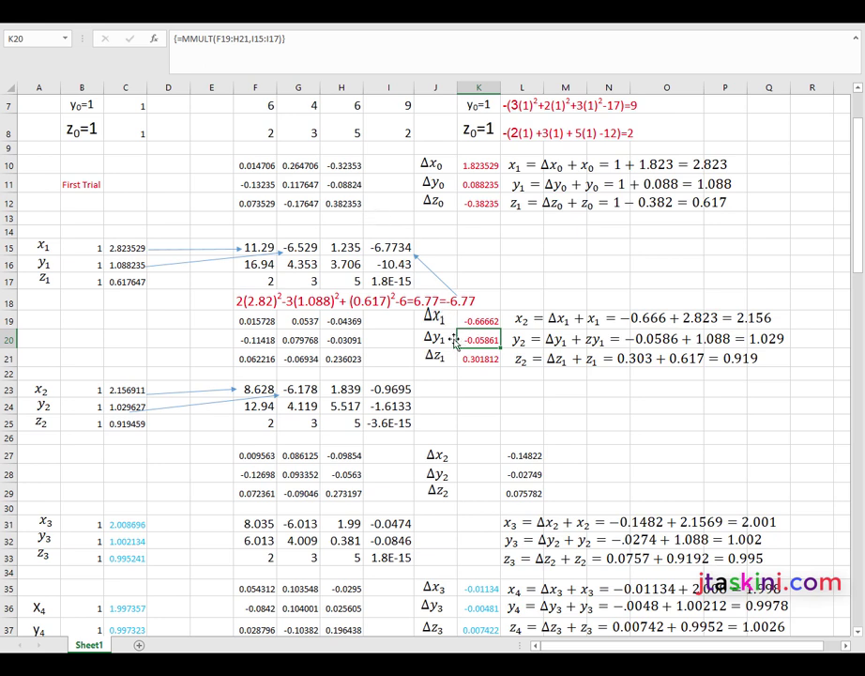
Show the y2 formula in C24 and the z2 formula, then move down to the final answer row
click(122, 407)
text(=C16+K20)
click(246, 51)
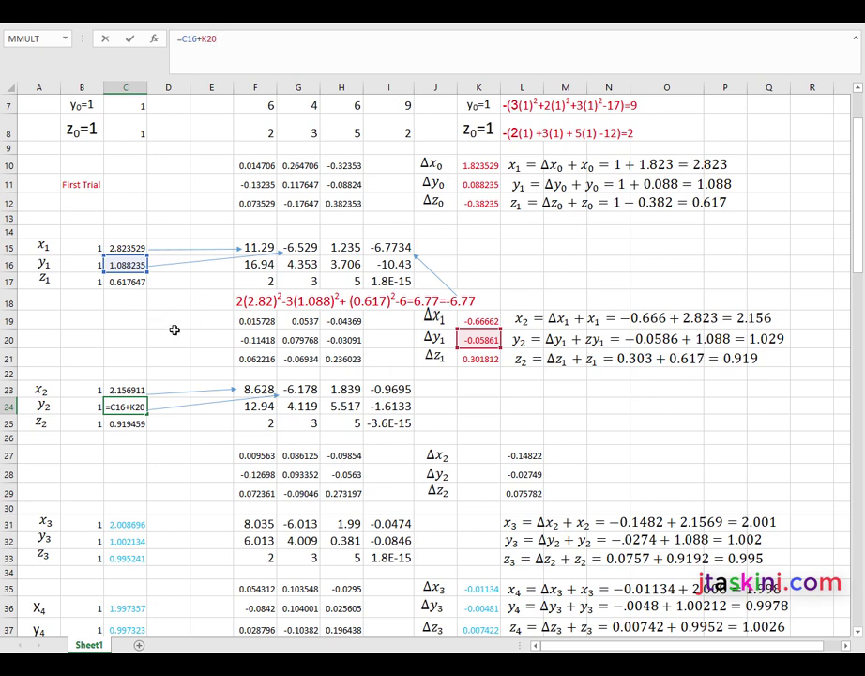
key(Return)
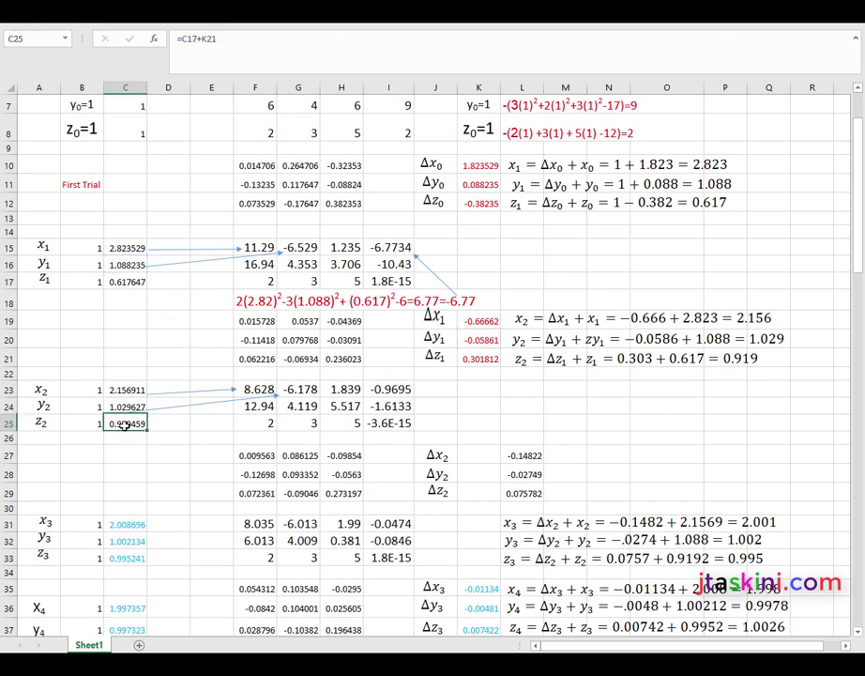
click(229, 40)
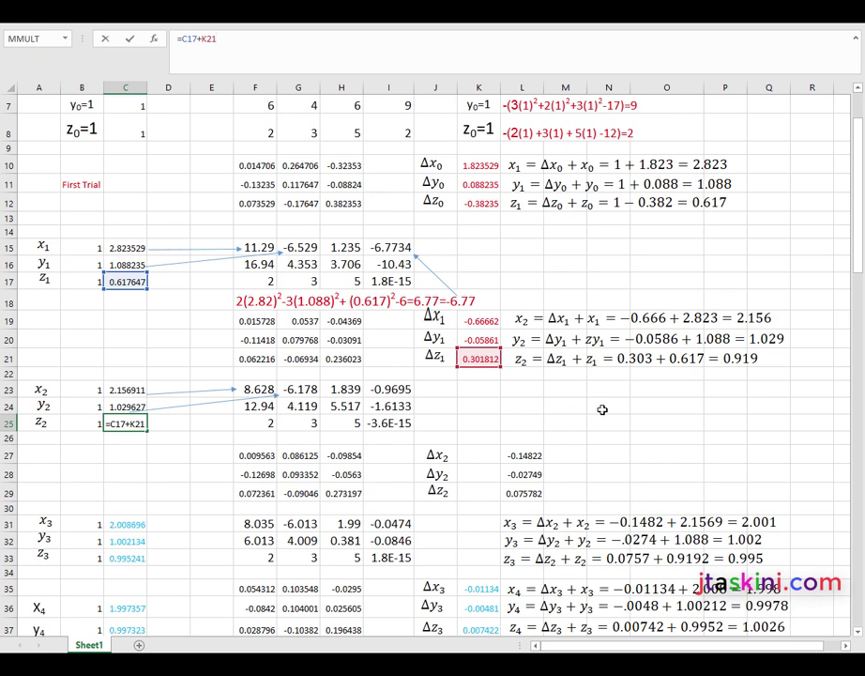
click(600, 407)
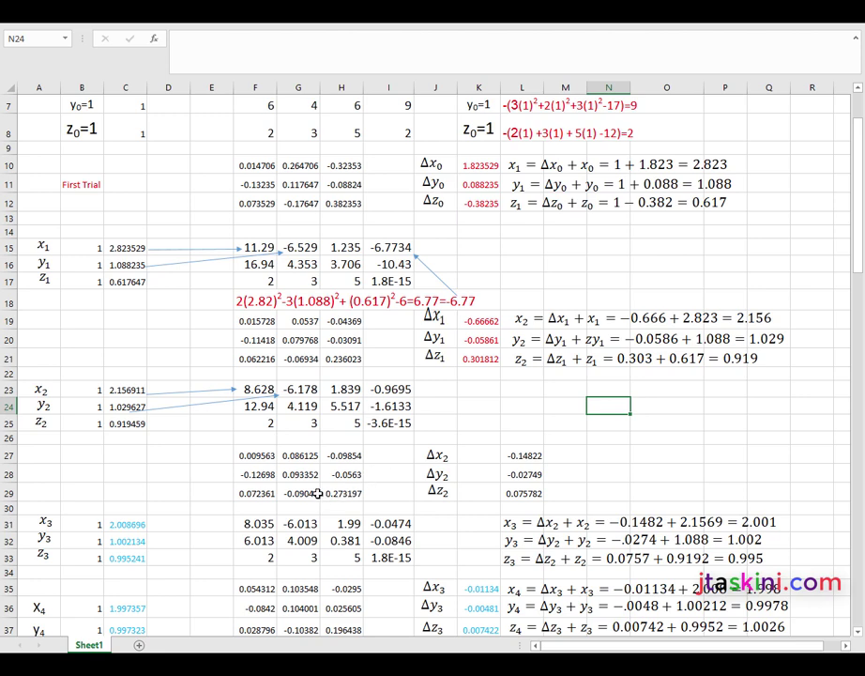
drag(854, 252, 854, 274)
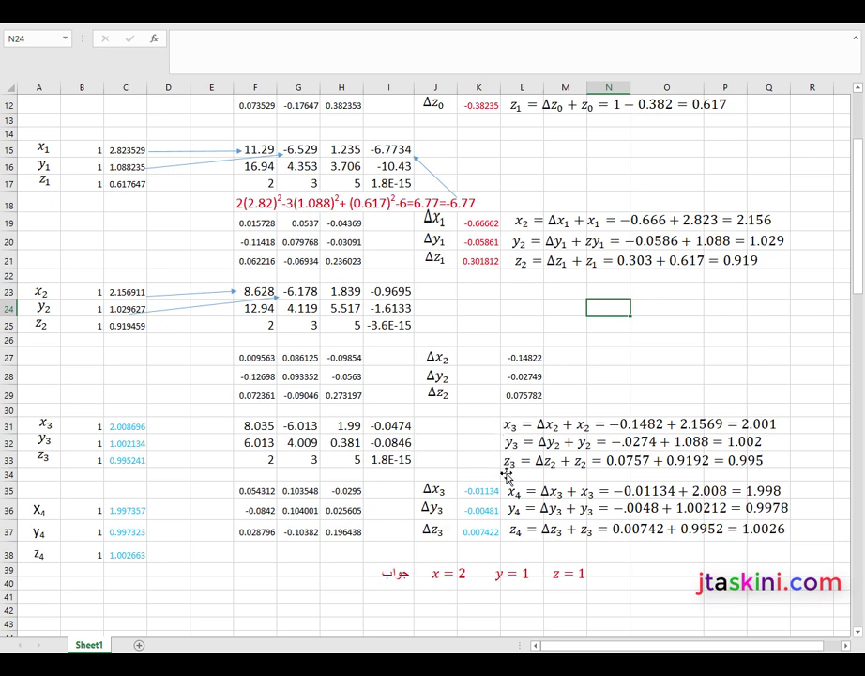
scroll(485, 628, down, 2)
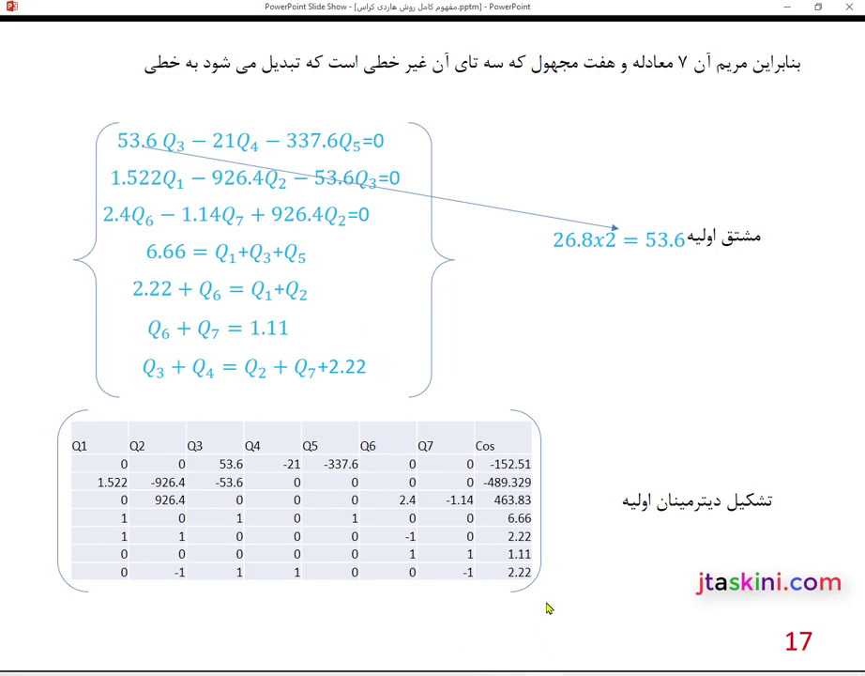
Advance the slide show past slide 17 to the next slide
click(593, 370)
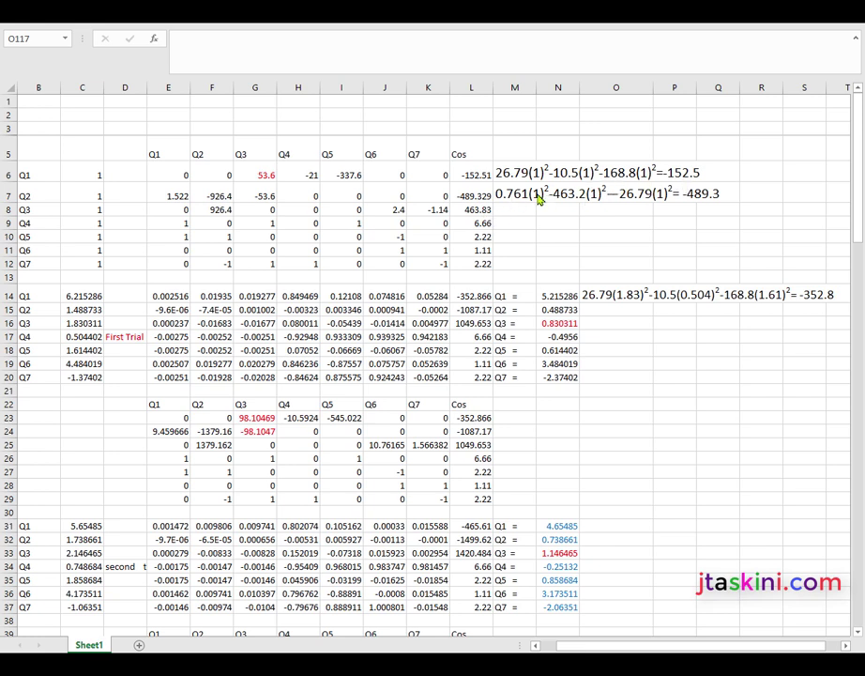
Show the references of the Cos formulas in L6 and L7, which are built from squared unit flows
click(472, 175)
click(352, 39)
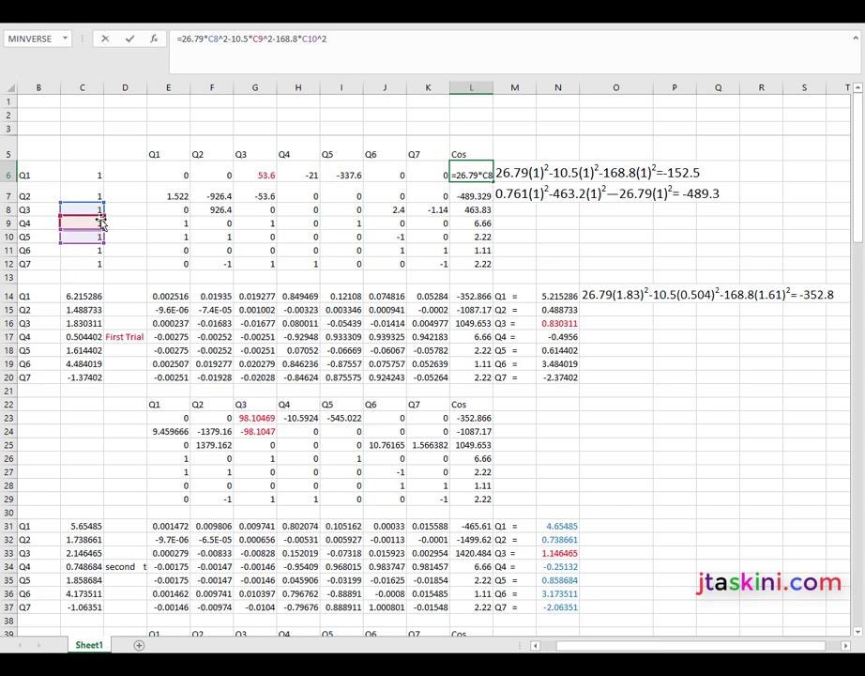
click(477, 197)
click(338, 41)
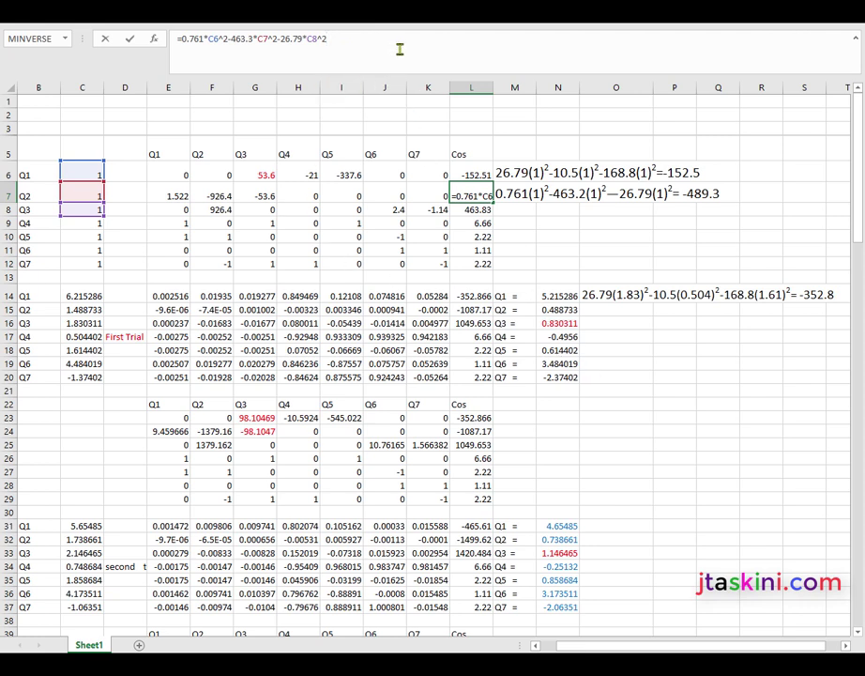
key(Return)
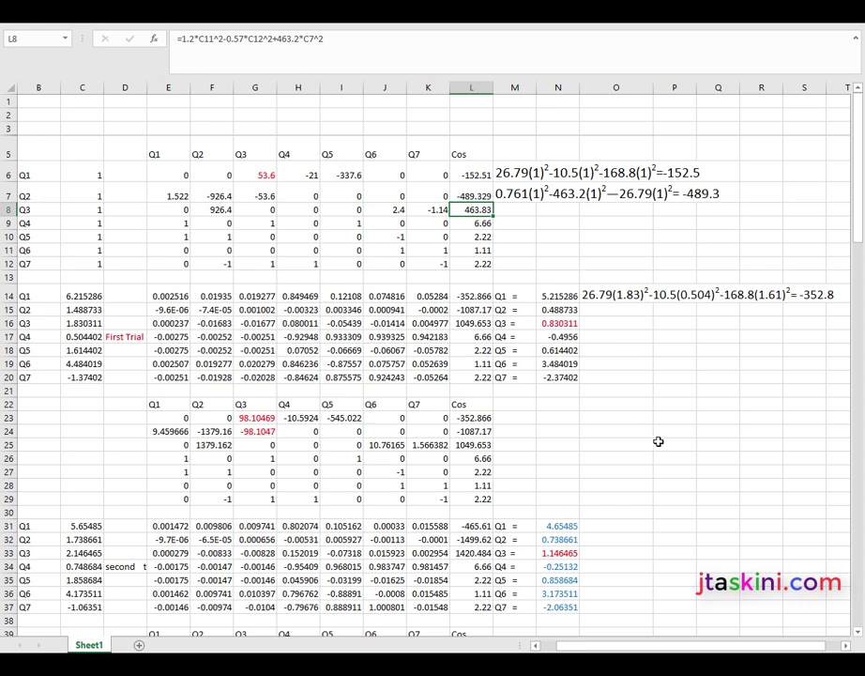
click(659, 443)
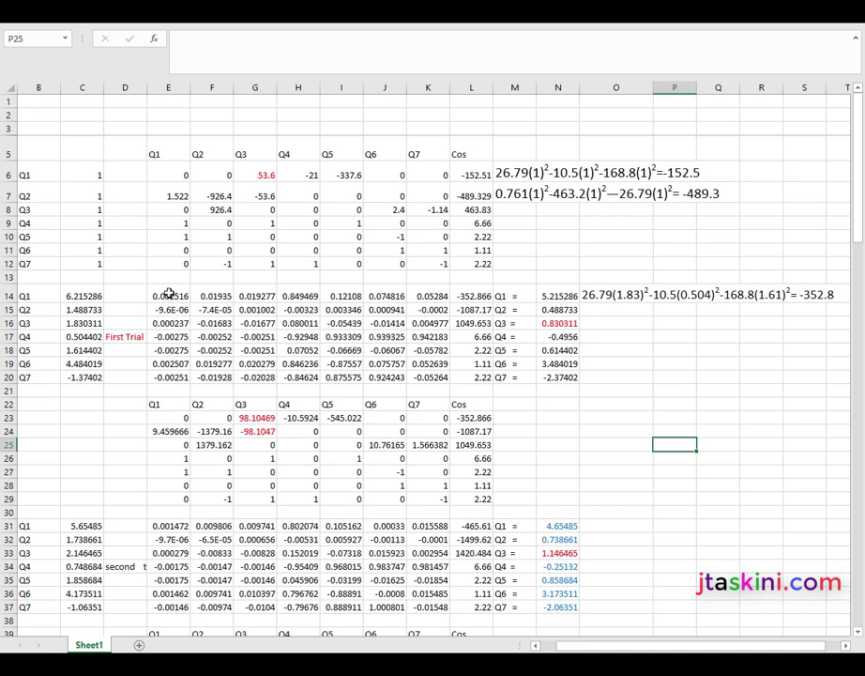
Delete the first-trial inverse matrix in E14:K20 and select the N14:N20 flow results
mouse_move(168, 297)
mouse_down()
mouse_move(388, 376)
mouse_move(416, 376)
mouse_up()
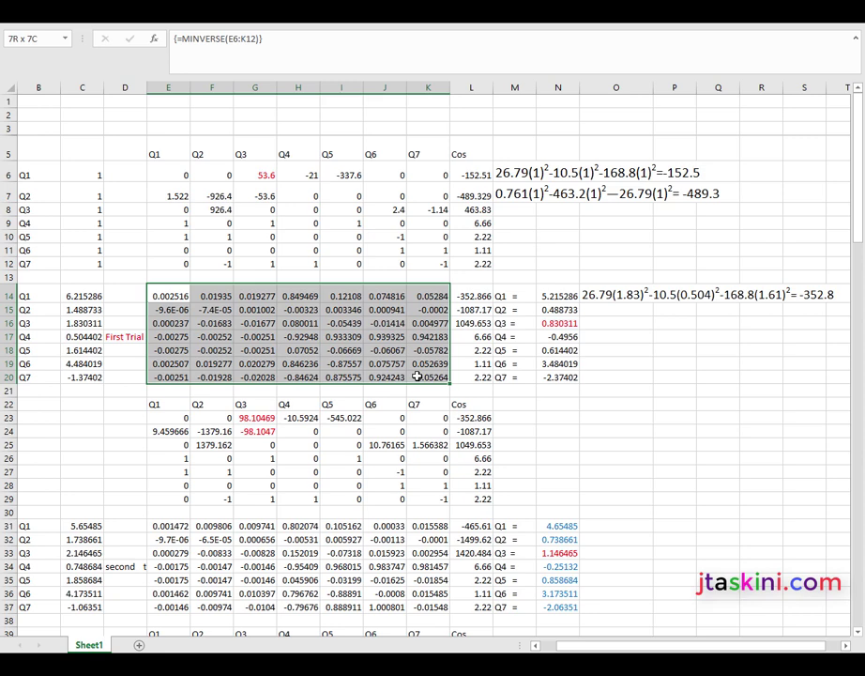
drag(416, 376, 413, 376)
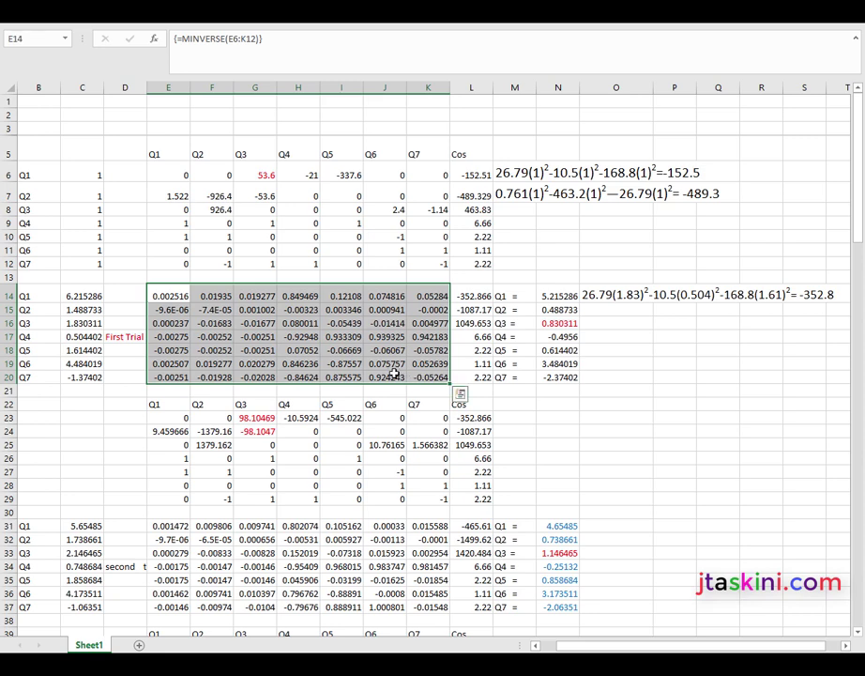
key(Delete)
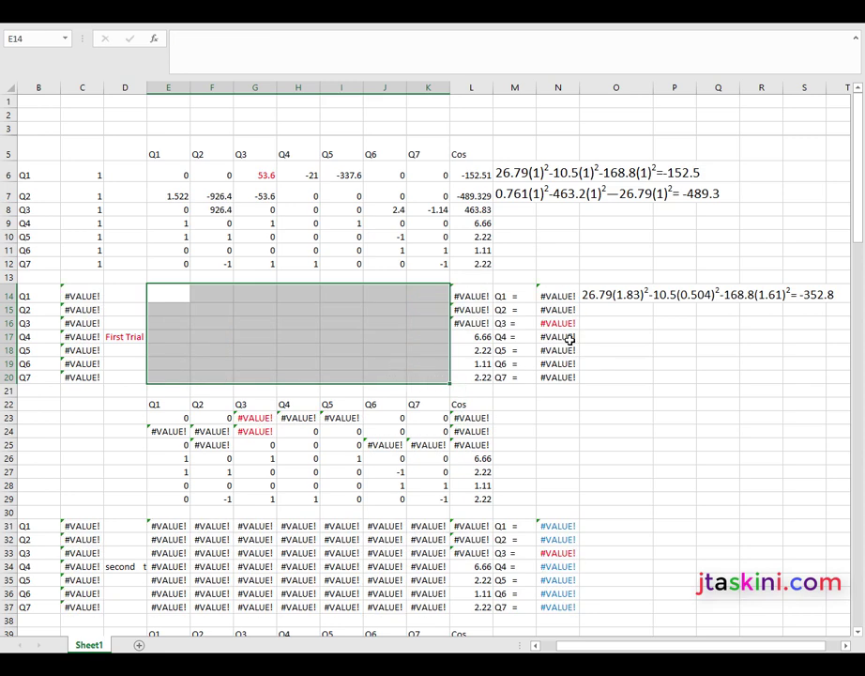
drag(561, 296, 557, 376)
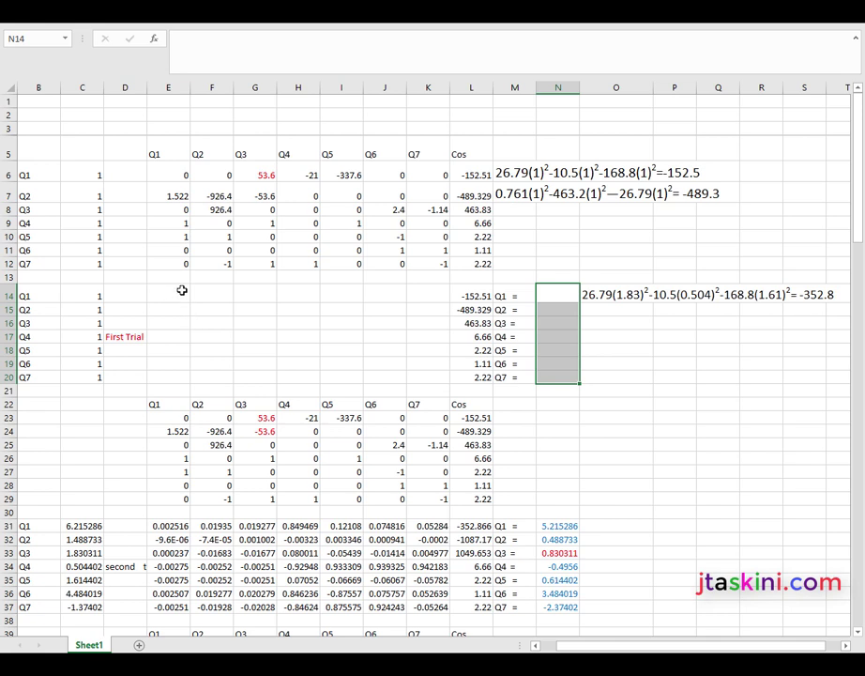
click(187, 296)
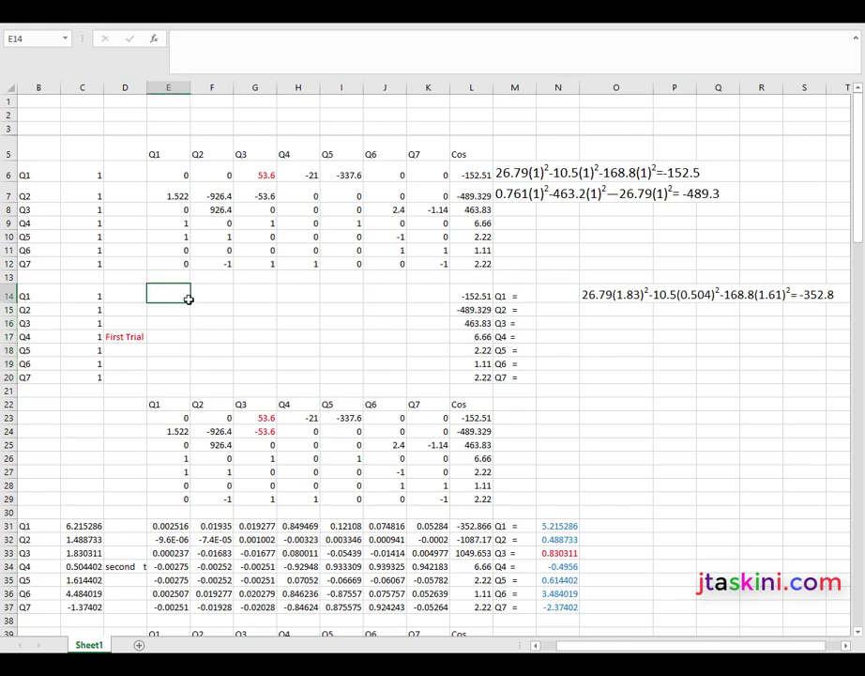
mouse_move(188, 299)
mouse_down()
mouse_move(346, 366)
mouse_move(414, 375)
mouse_up()
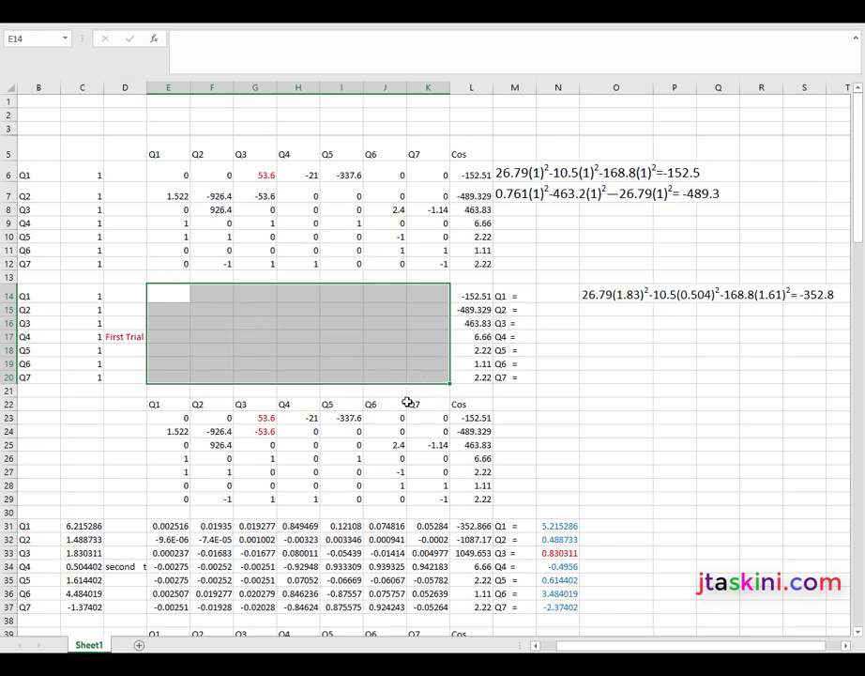
click(156, 44)
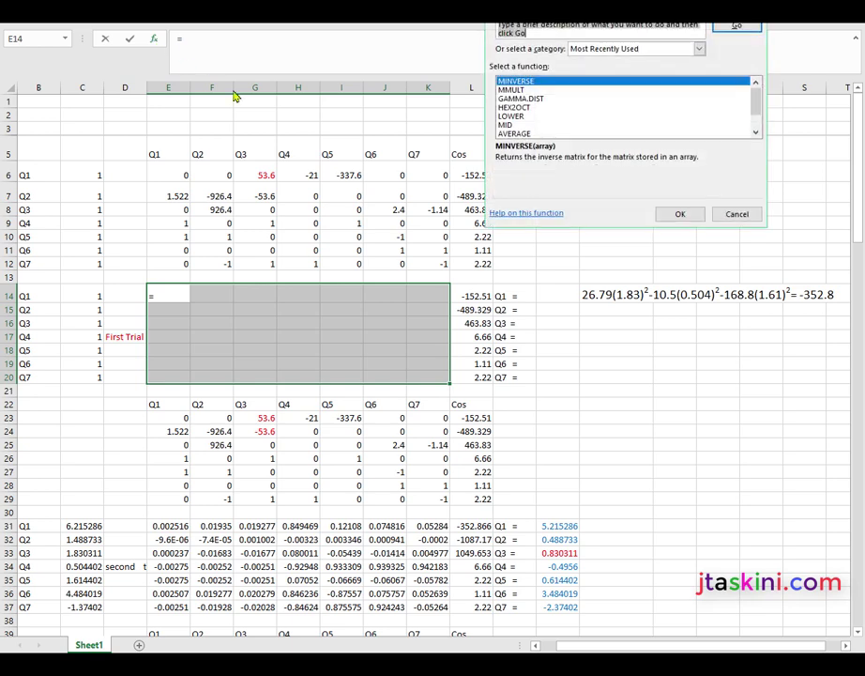
click(678, 213)
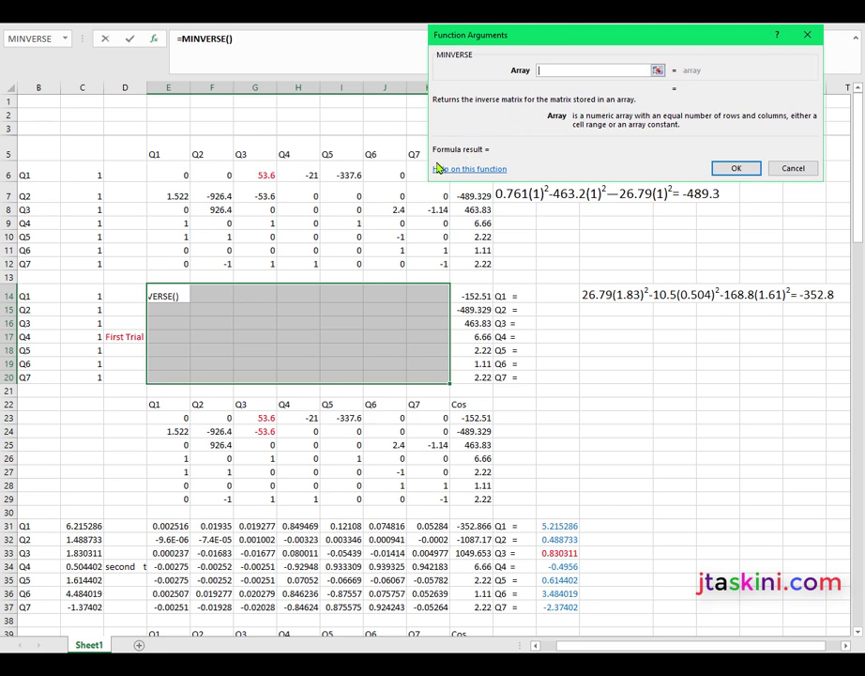
drag(550, 36, 601, 28)
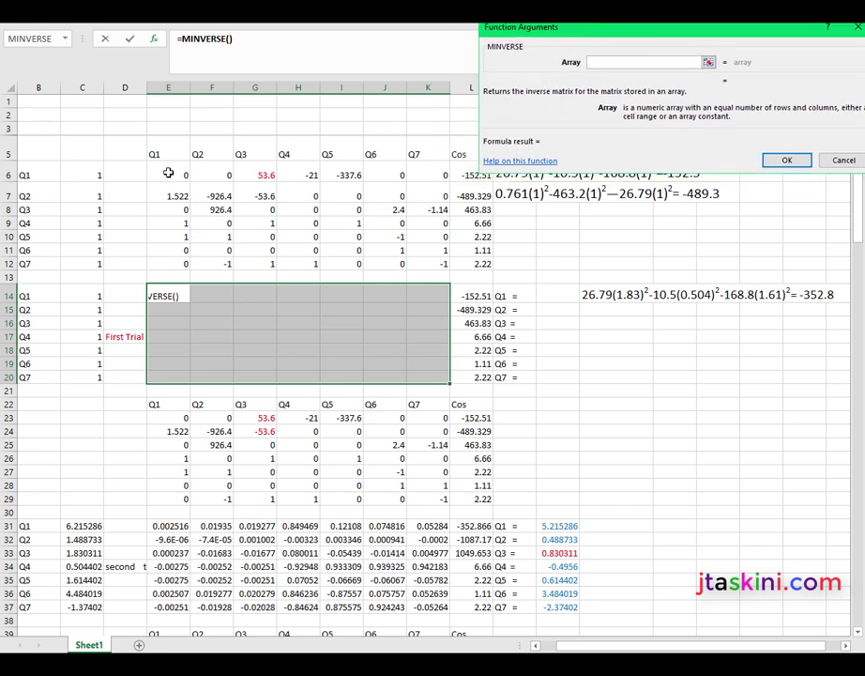
drag(168, 173, 377, 257)
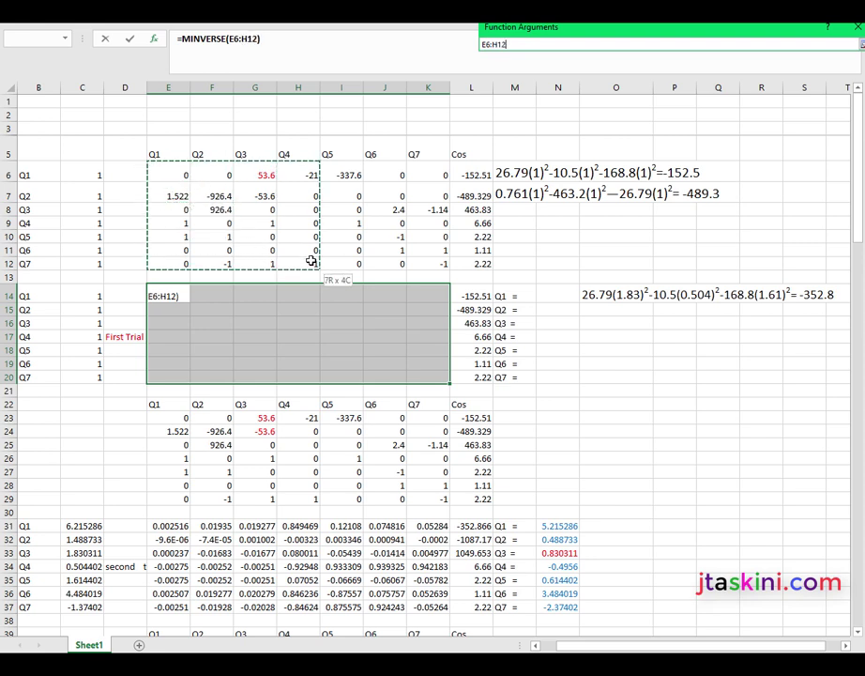
drag(377, 257, 449, 253)
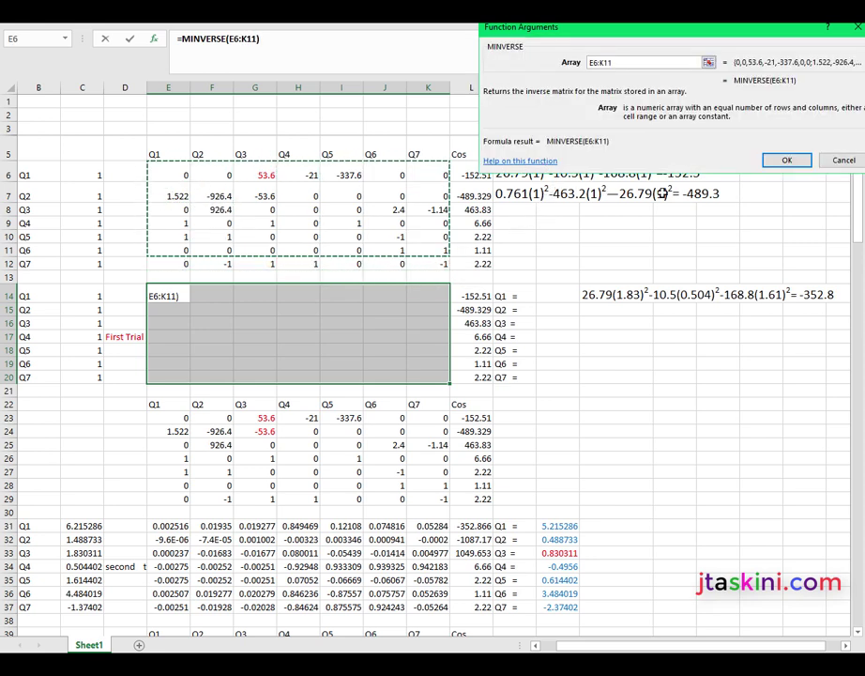
click(840, 161)
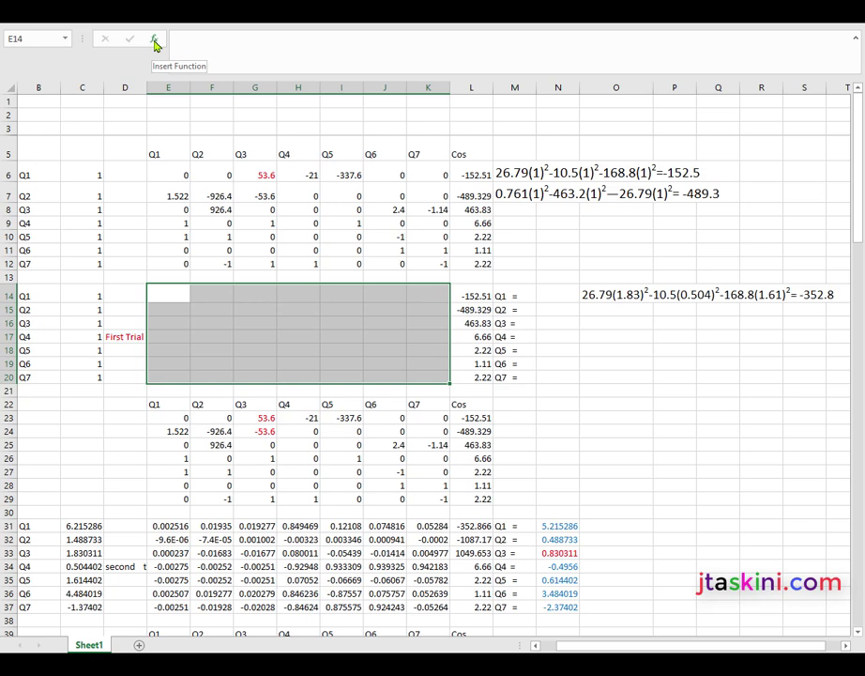
Enter {=MINVERSE(E6:K12)} as an array formula in E14:K20
click(155, 44)
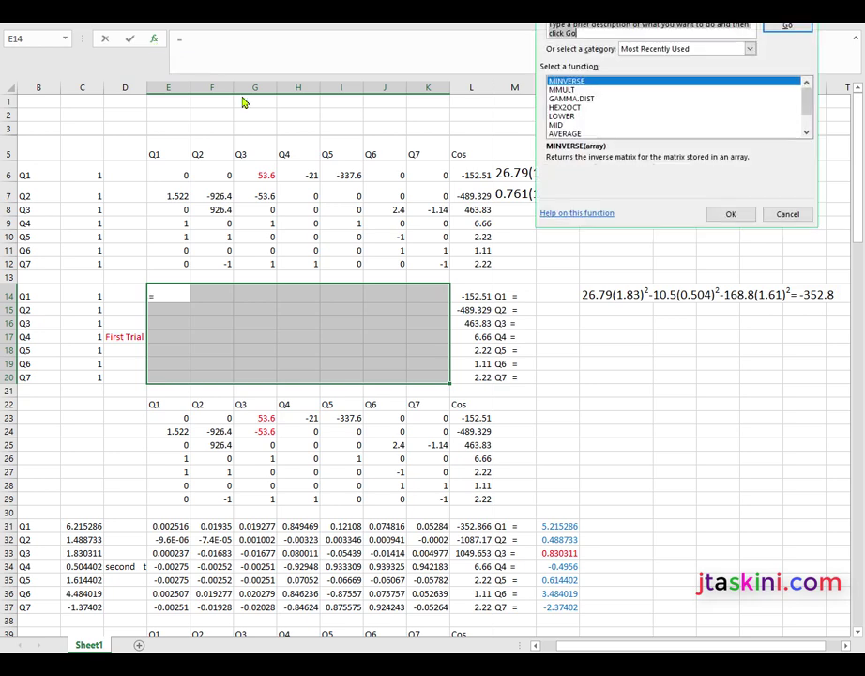
click(733, 214)
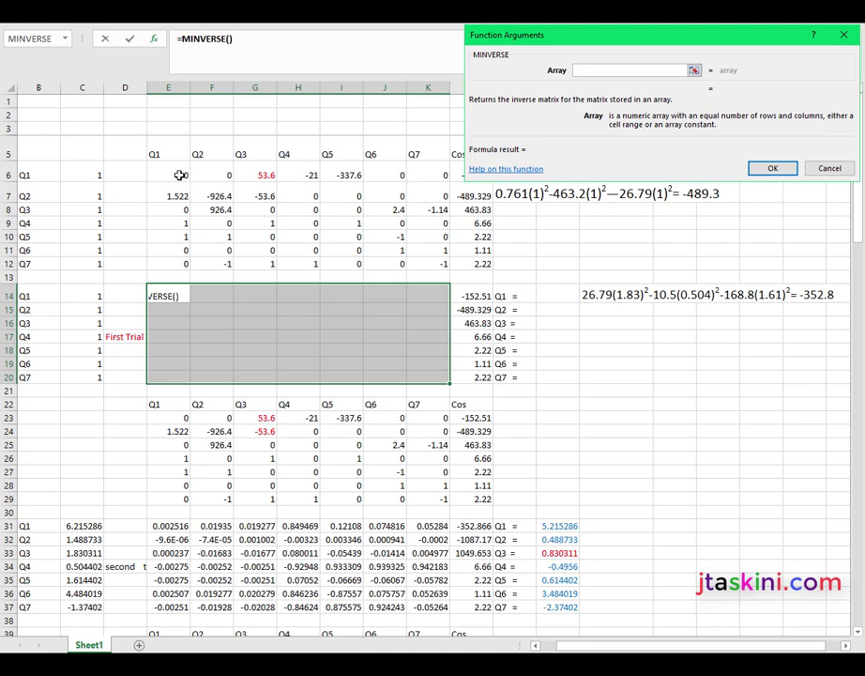
mouse_move(179, 175)
mouse_down()
mouse_move(343, 263)
mouse_move(412, 263)
mouse_up()
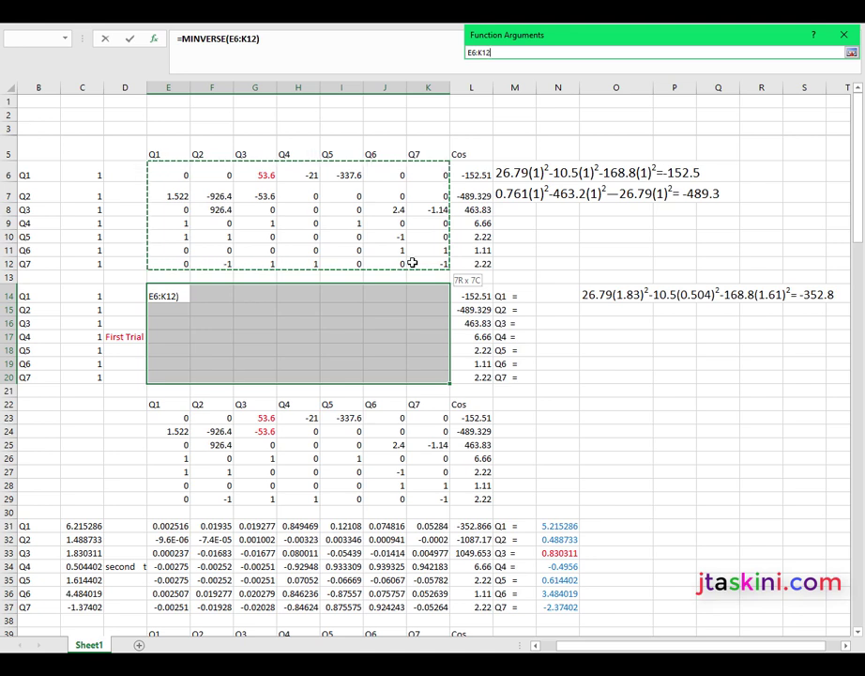
drag(413, 263, 410, 263)
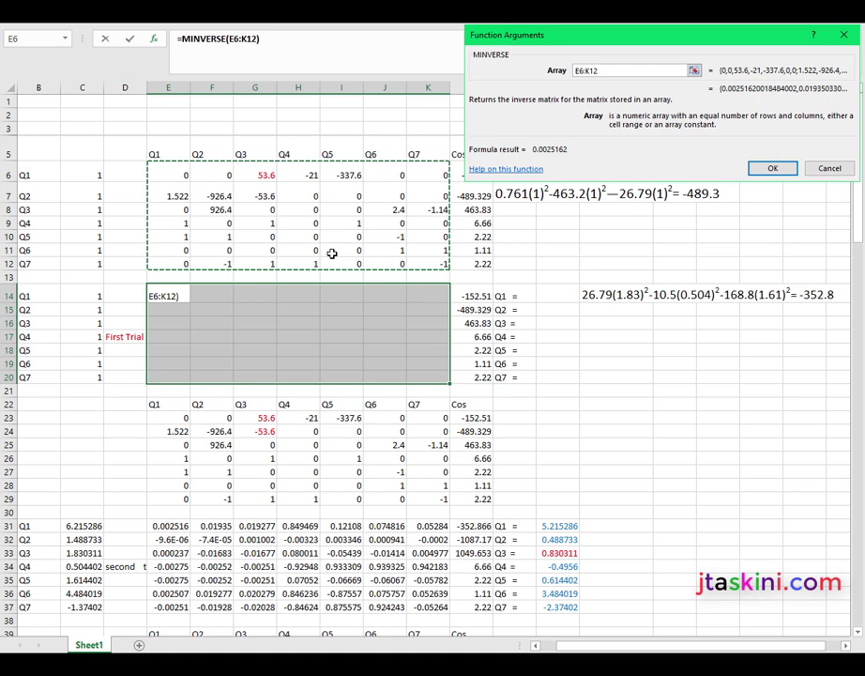
key(ctrl+shift+Return)
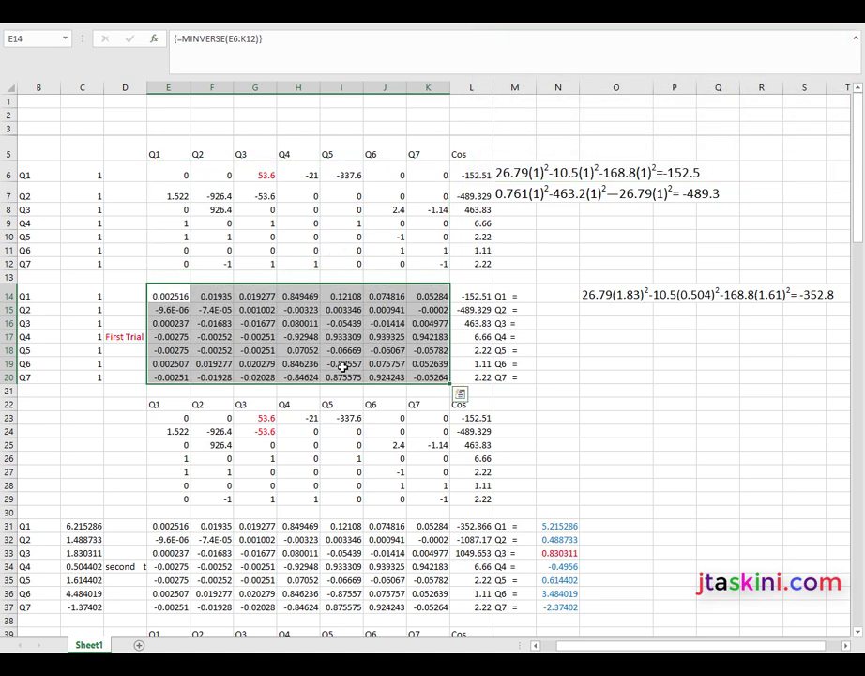
drag(562, 297, 542, 376)
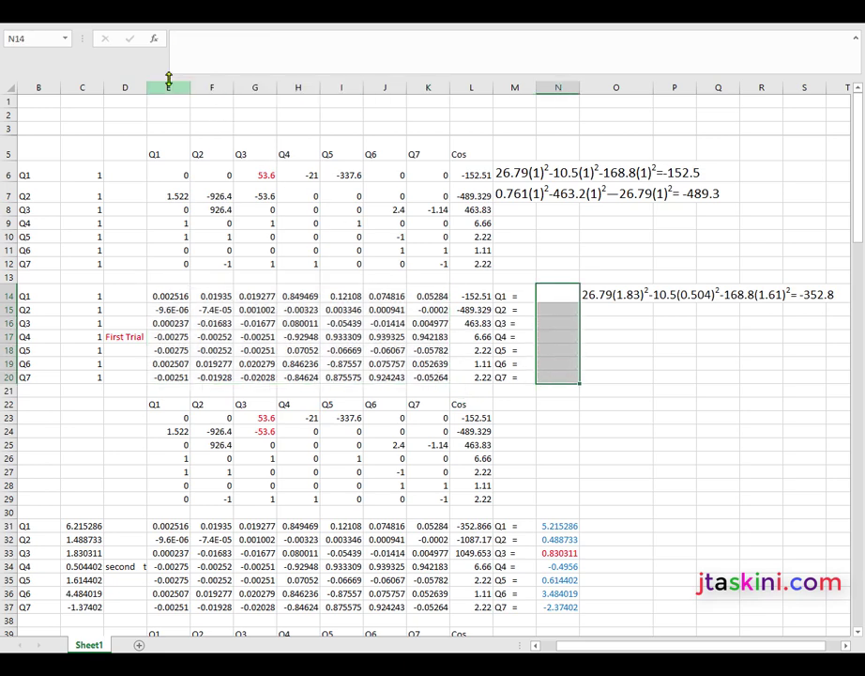
Enter {=MMULT(E14:K20,L6:L12)} in N14:N20, giving first-trial flows Q1=5.215286 to Q7=-2.37402
click(158, 43)
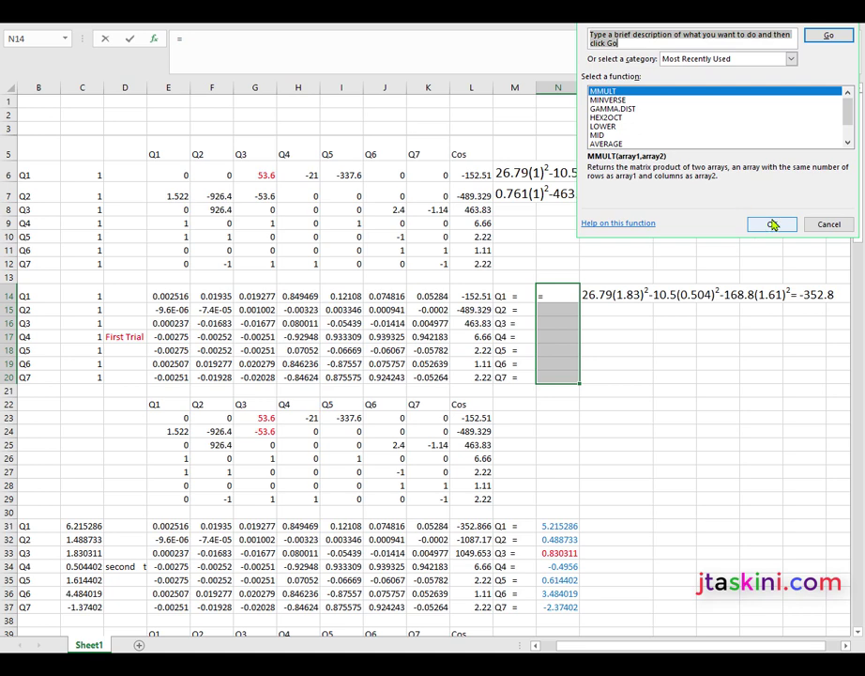
click(773, 225)
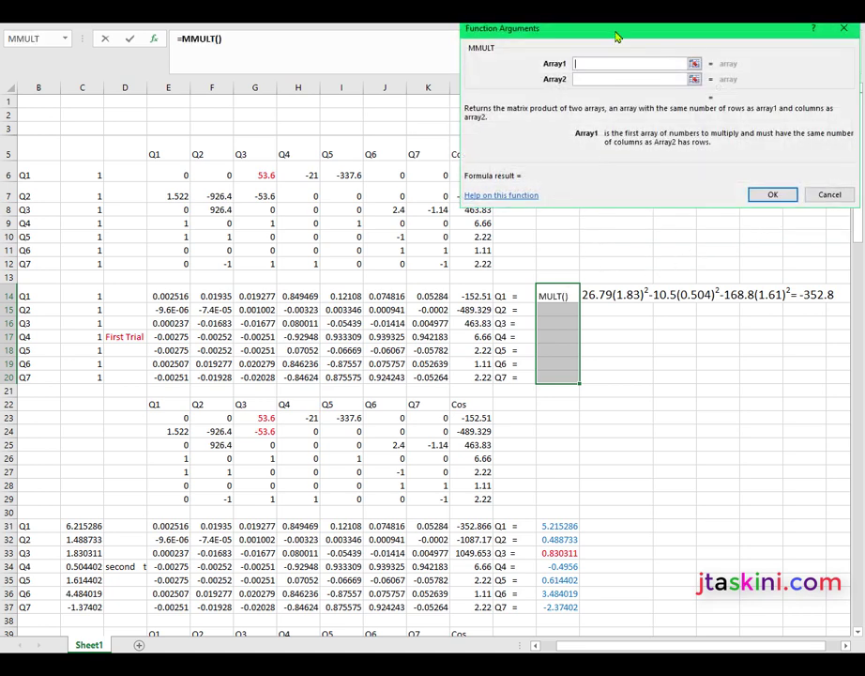
drag(617, 35, 636, 31)
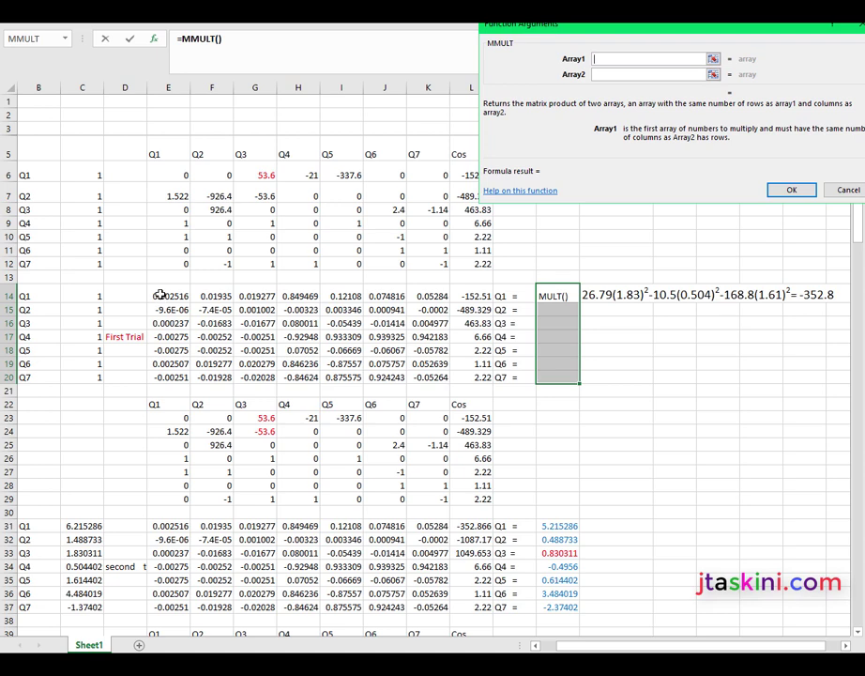
drag(161, 295, 424, 382)
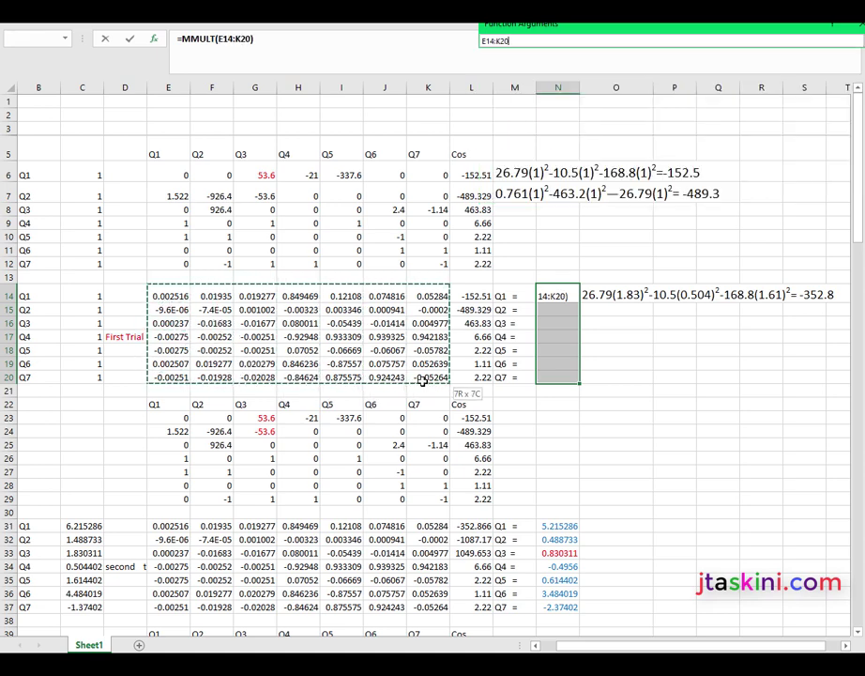
drag(424, 380, 424, 380)
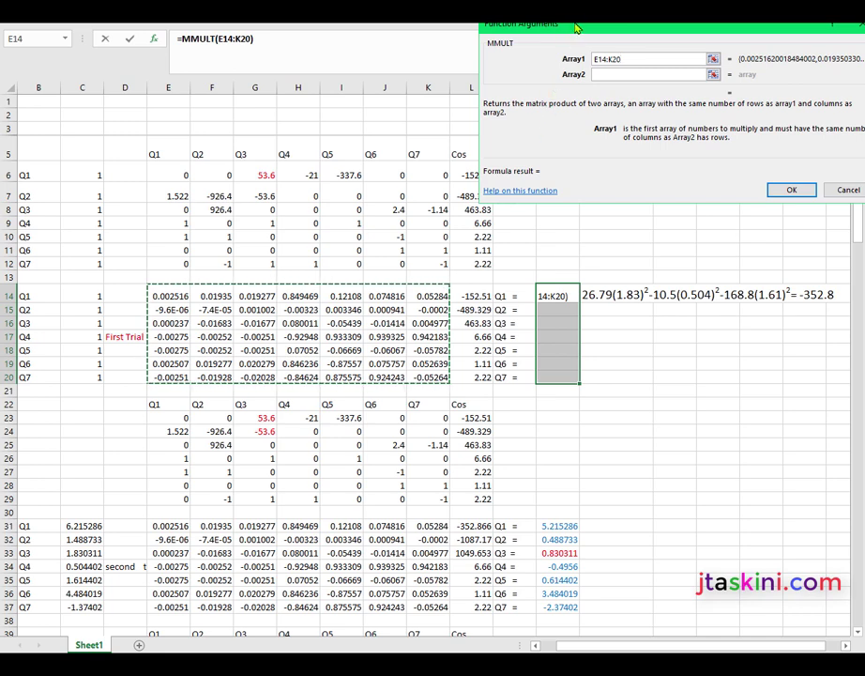
drag(575, 28, 626, 33)
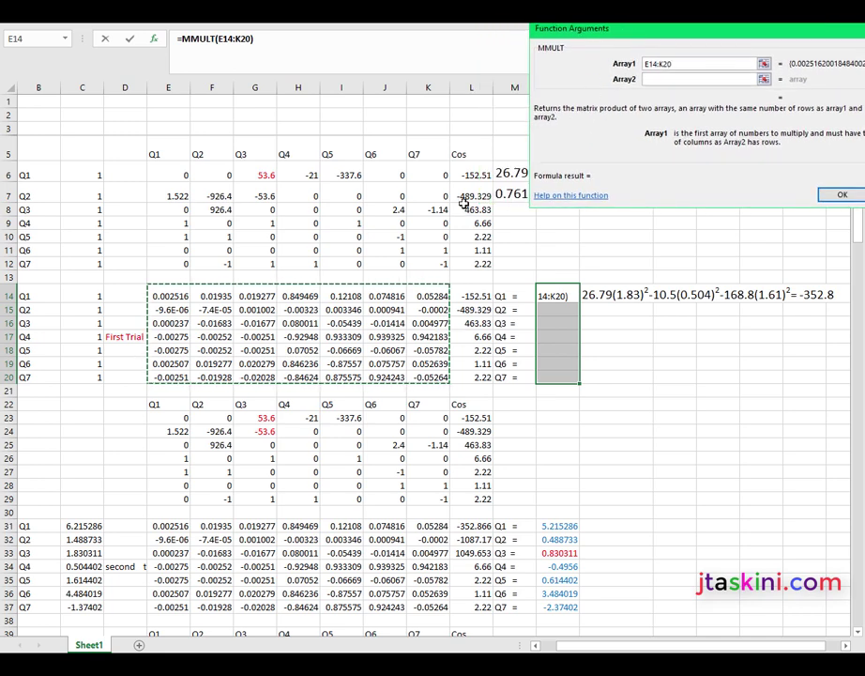
click(648, 79)
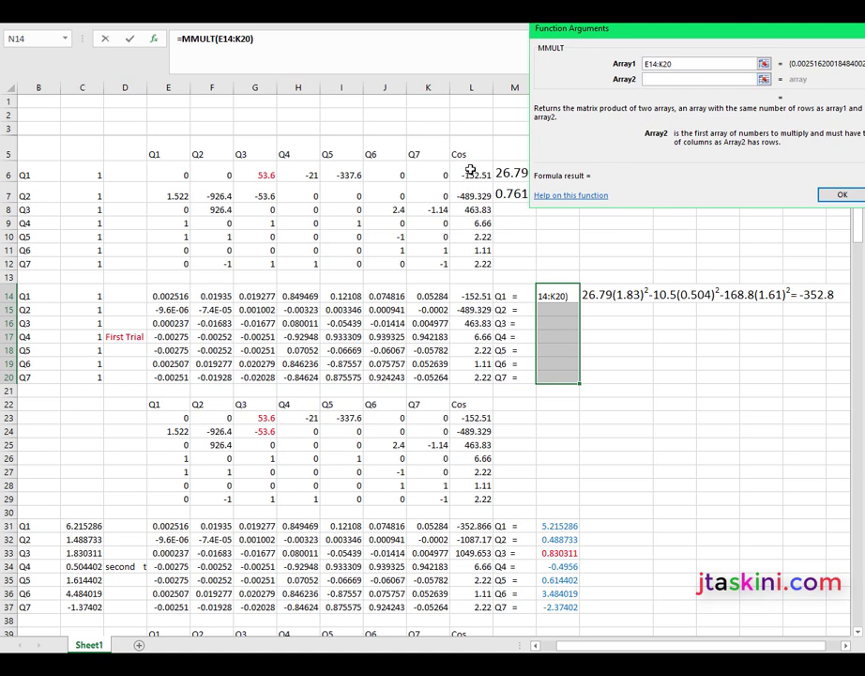
drag(471, 171, 454, 271)
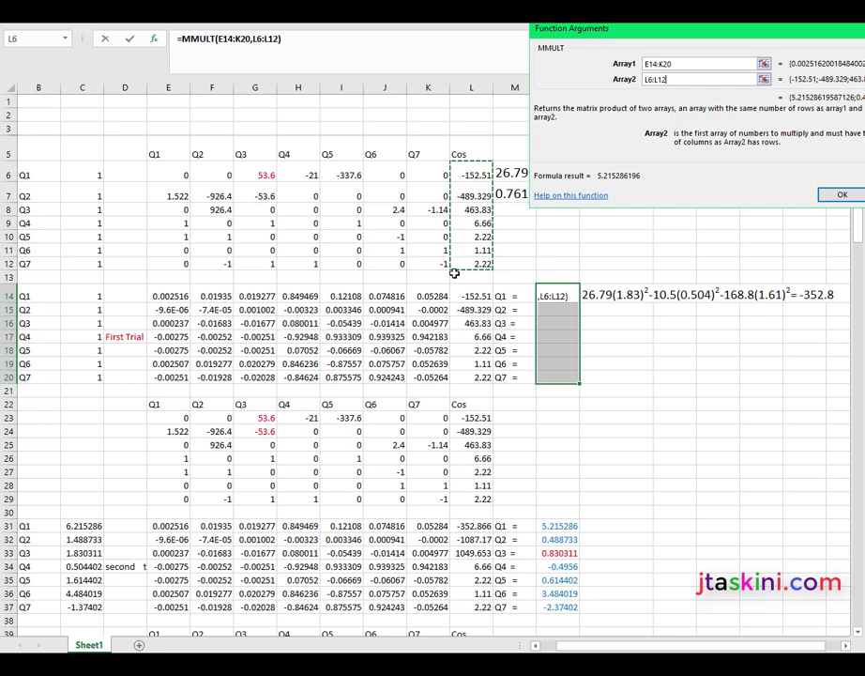
key(ctrl+shift+Return)
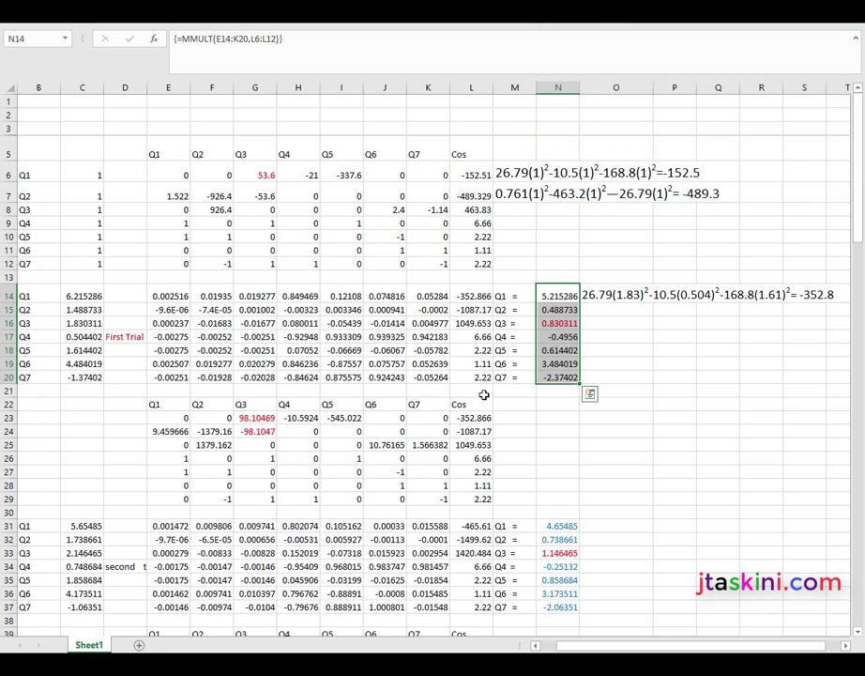
click(670, 402)
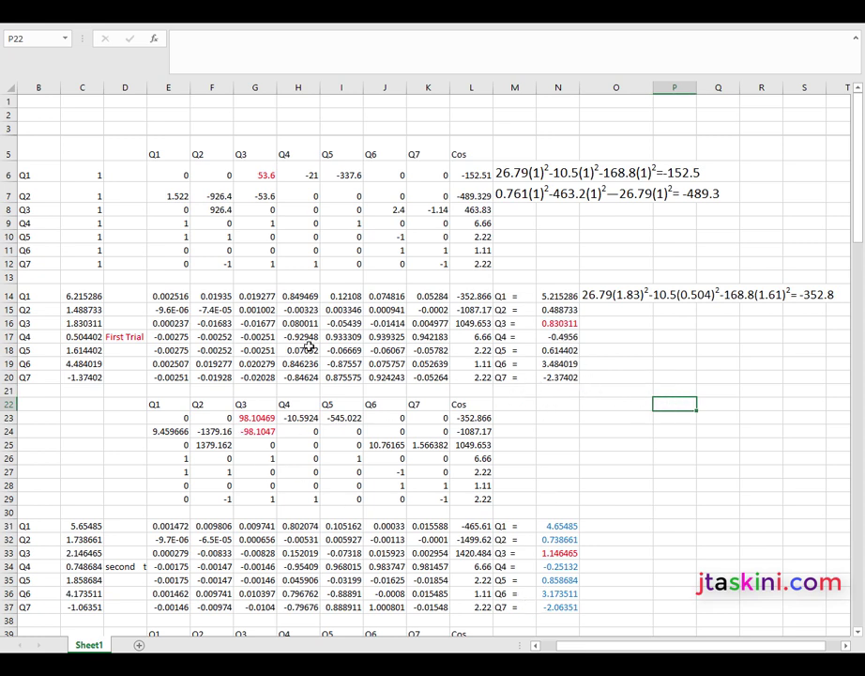
click(89, 297)
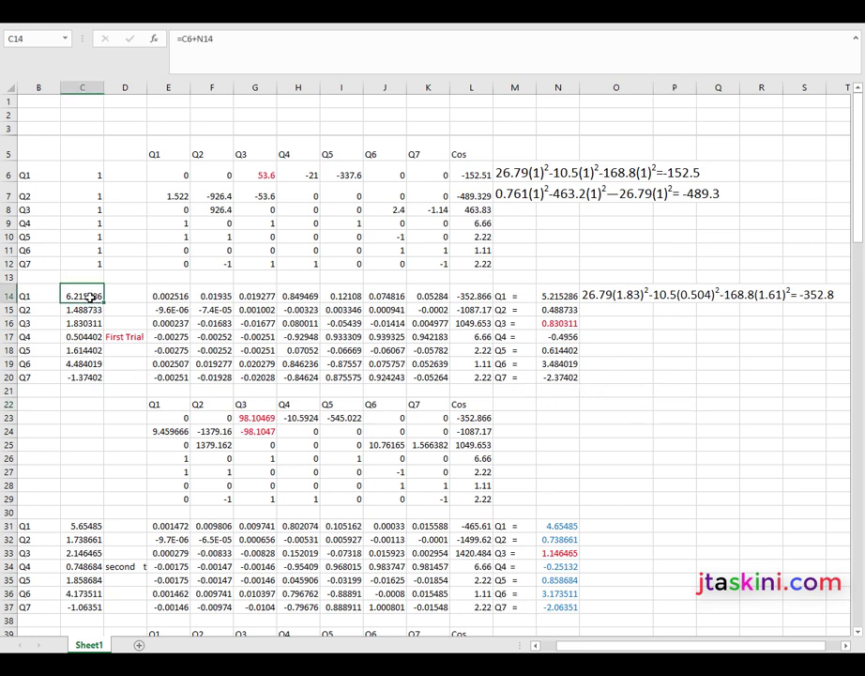
click(223, 39)
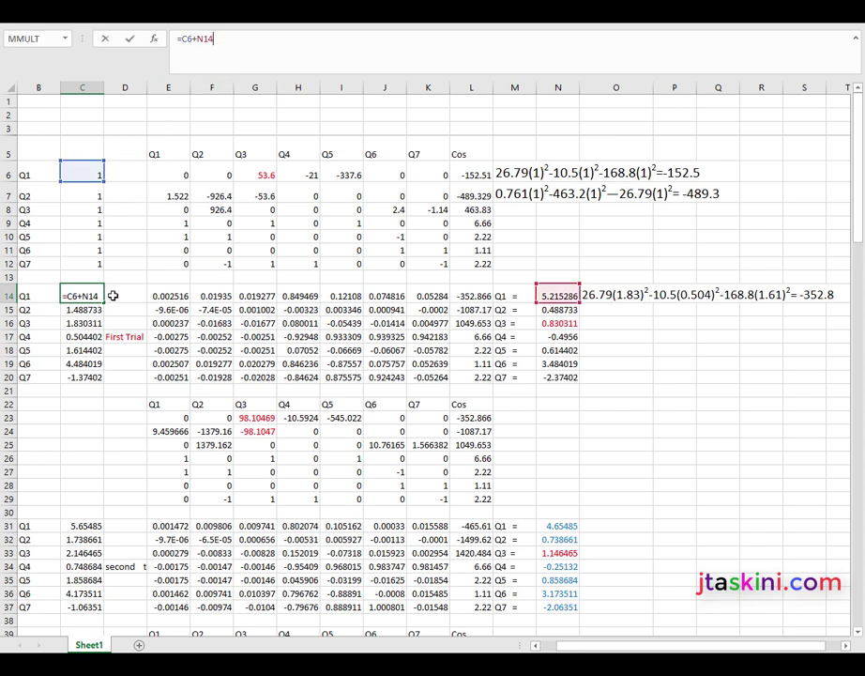
key(Return)
click(83, 350)
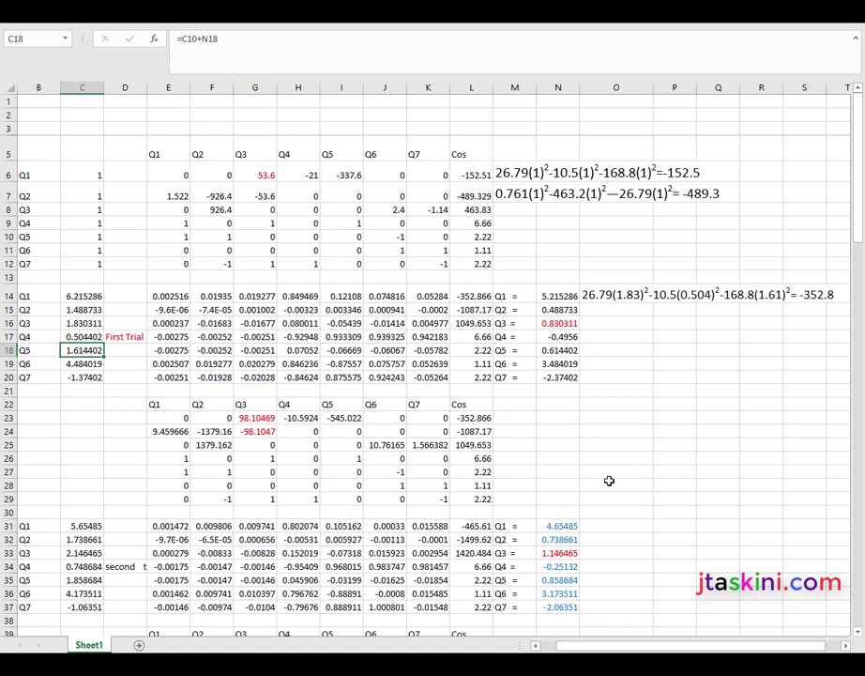
click(256, 419)
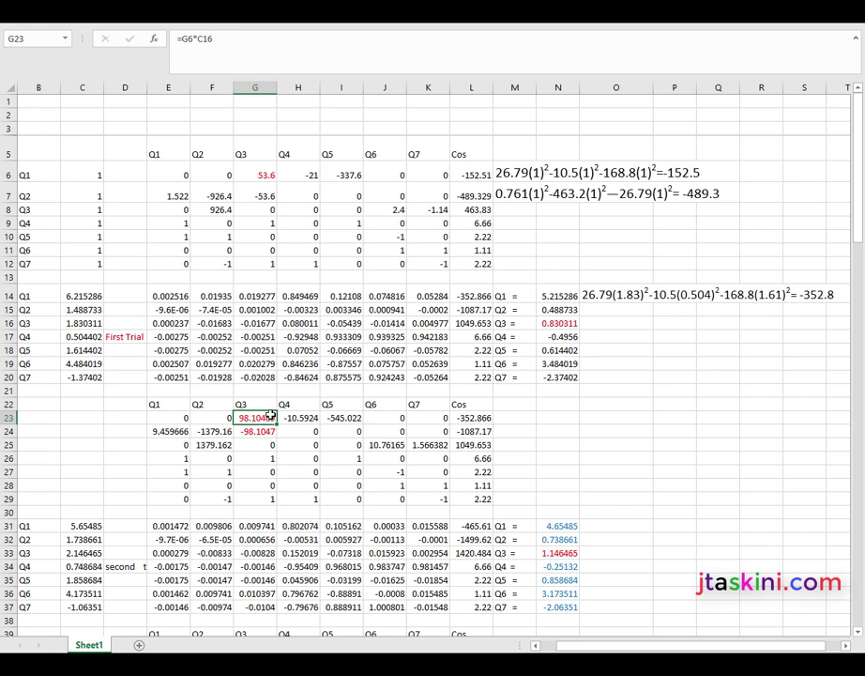
click(242, 40)
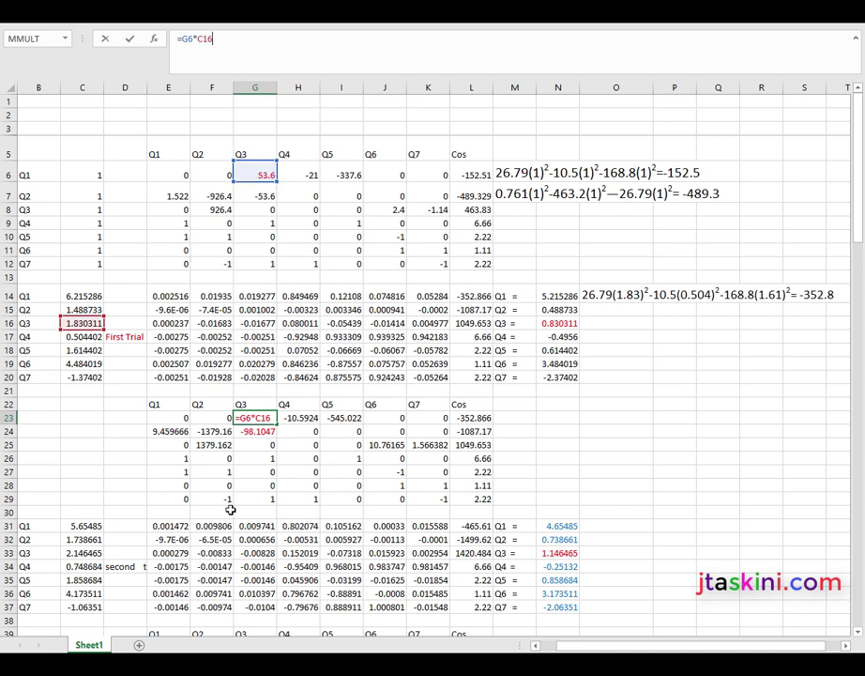
click(296, 418)
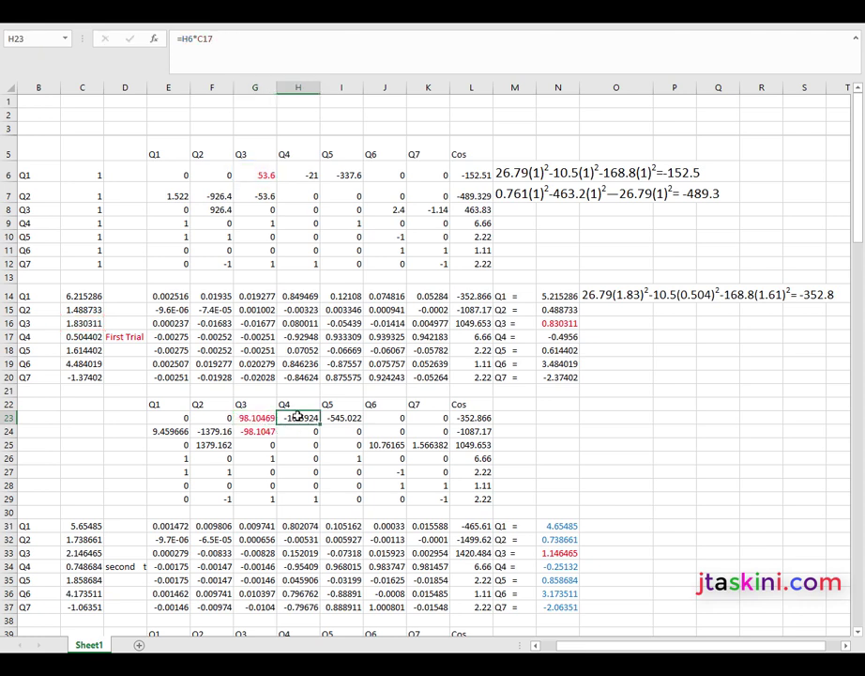
click(233, 48)
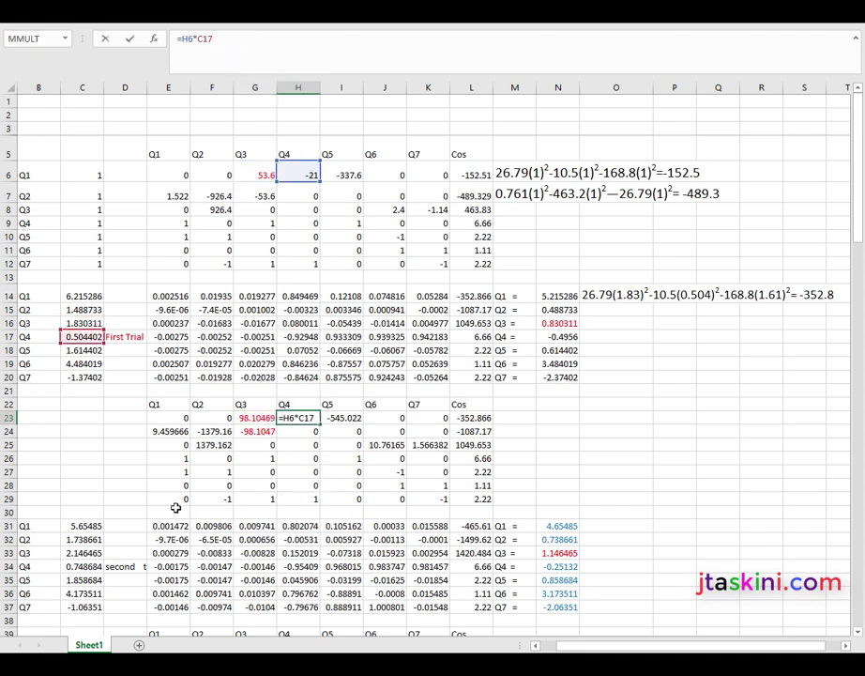
click(118, 476)
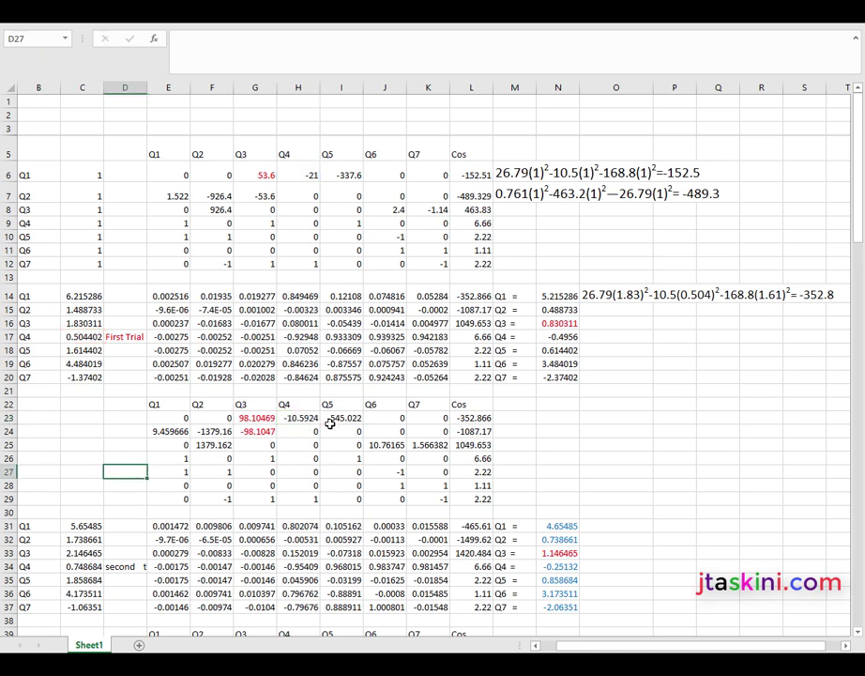
click(426, 446)
text(=K8*C20)
click(235, 42)
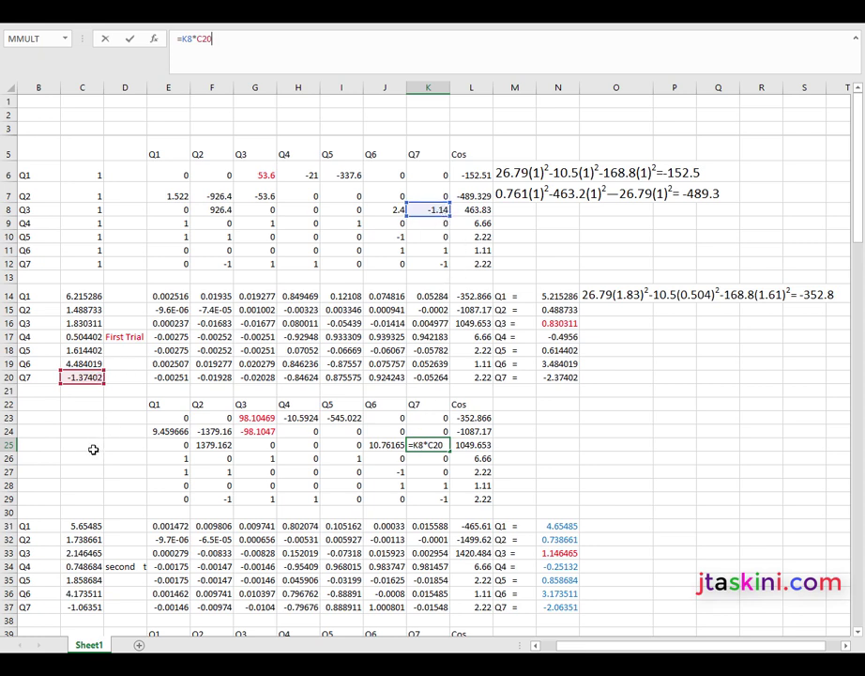
click(93, 449)
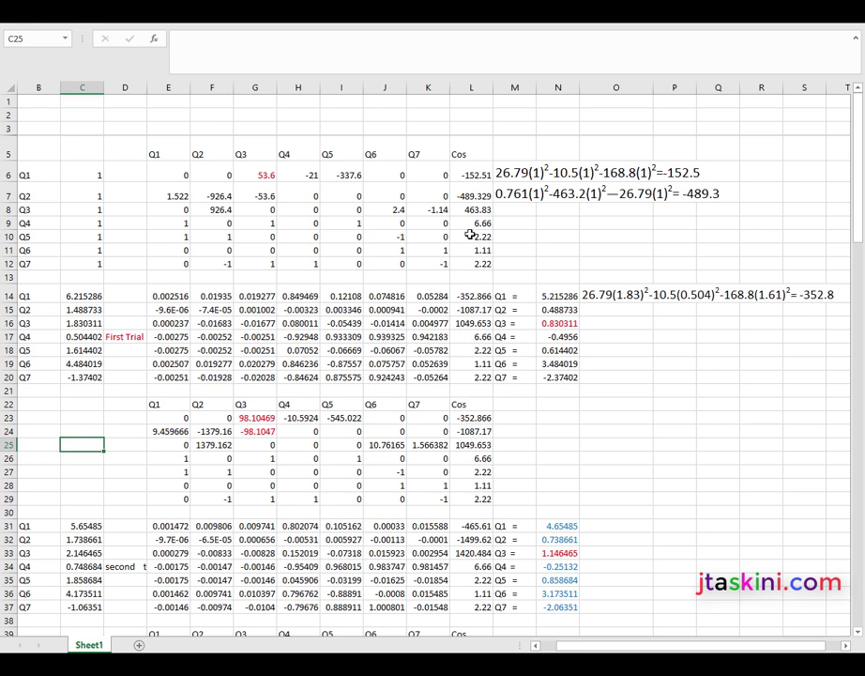
click(469, 417)
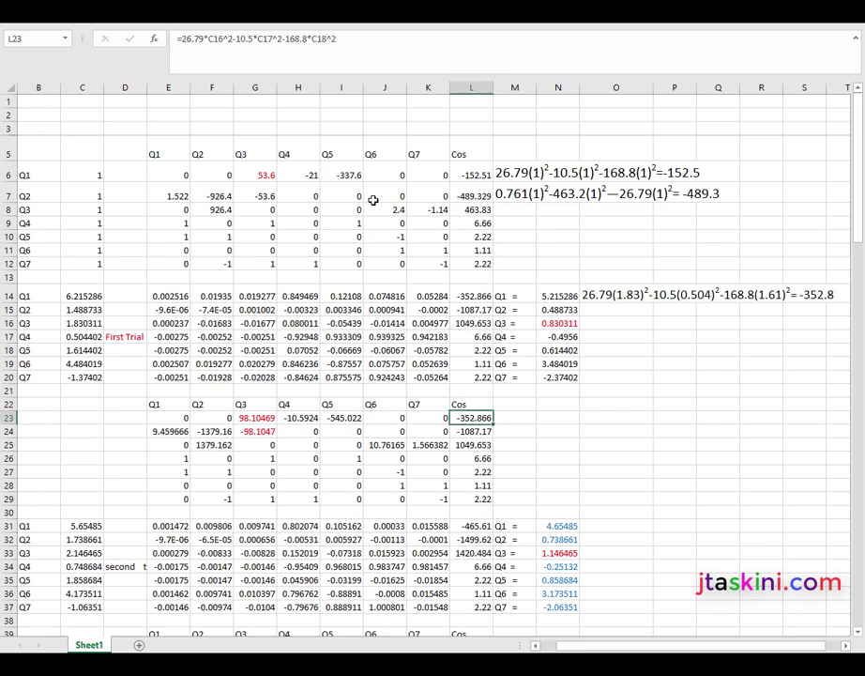
click(343, 45)
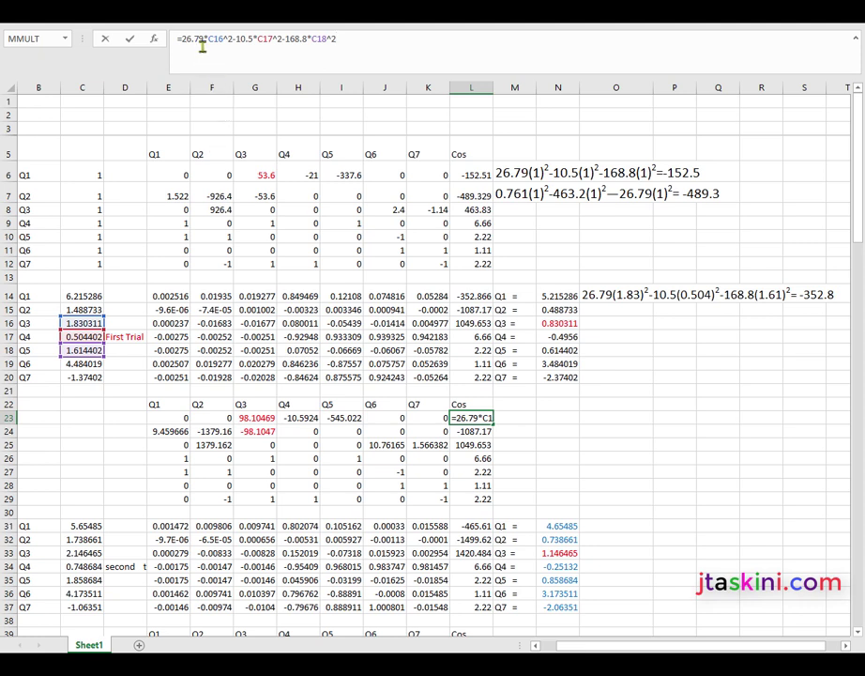
click(107, 453)
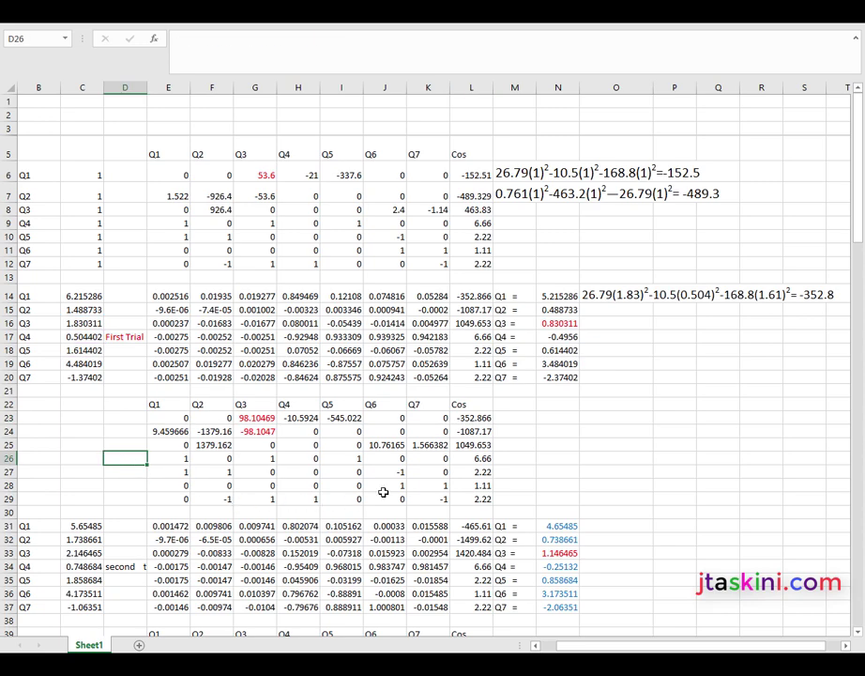
drag(858, 240, 842, 302)
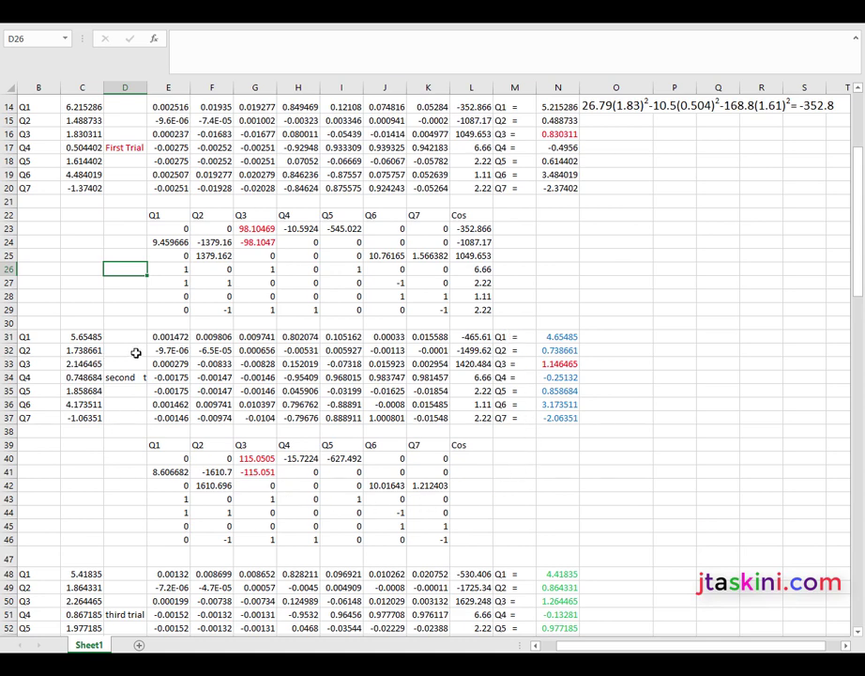
Show the references of the second-trial Q1 formula in C31 and the formula in G40
click(92, 336)
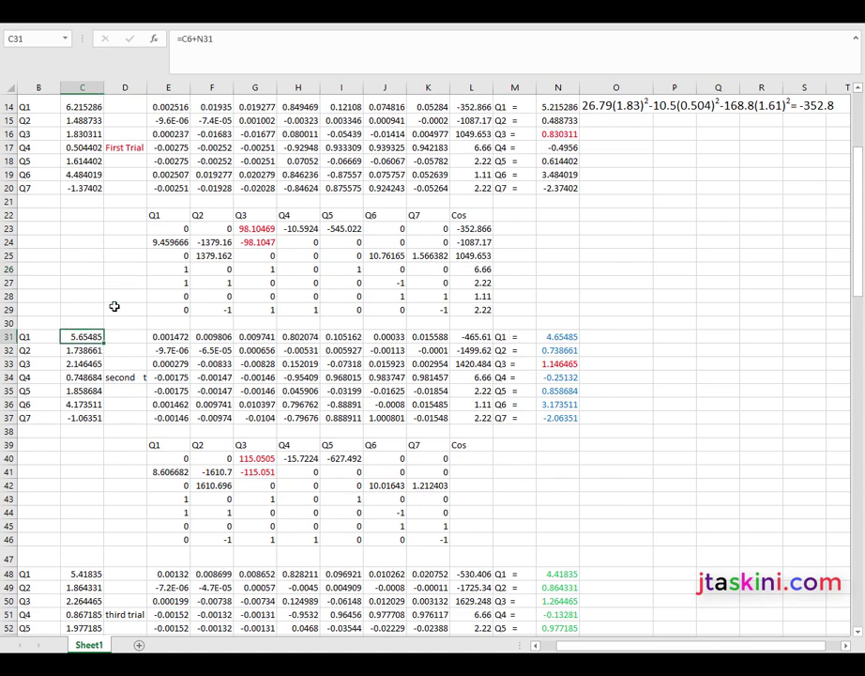
click(239, 40)
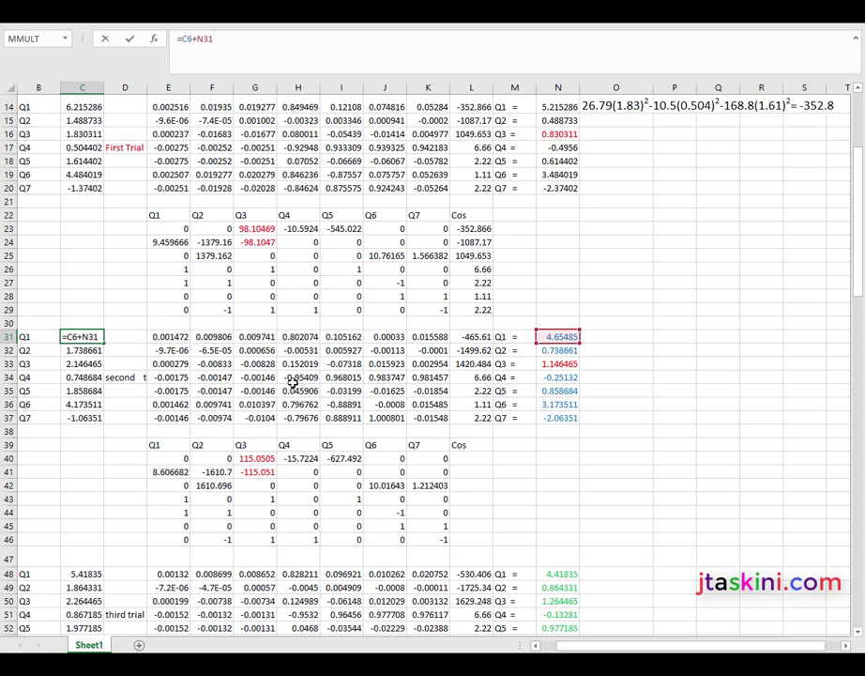
click(671, 459)
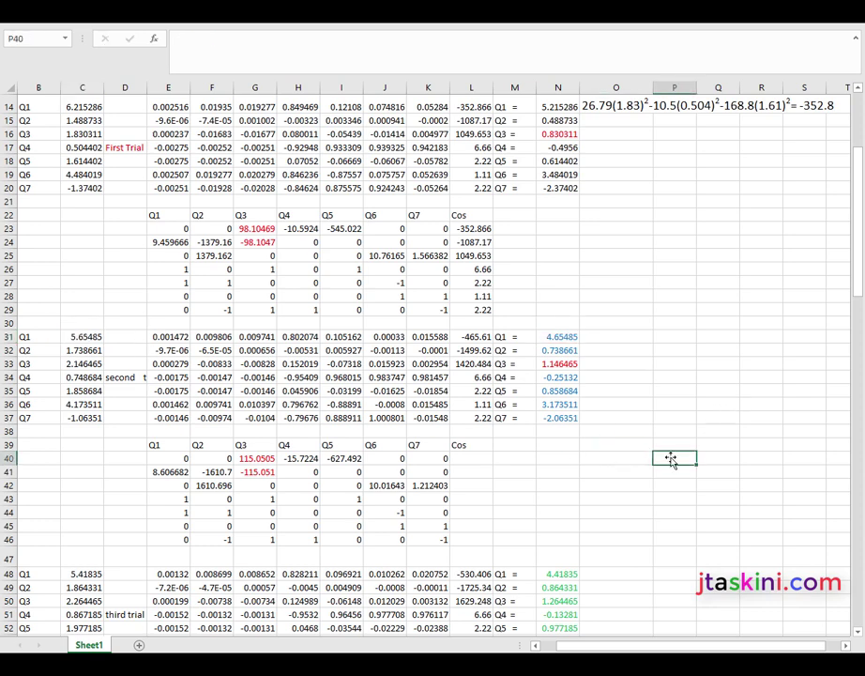
click(255, 460)
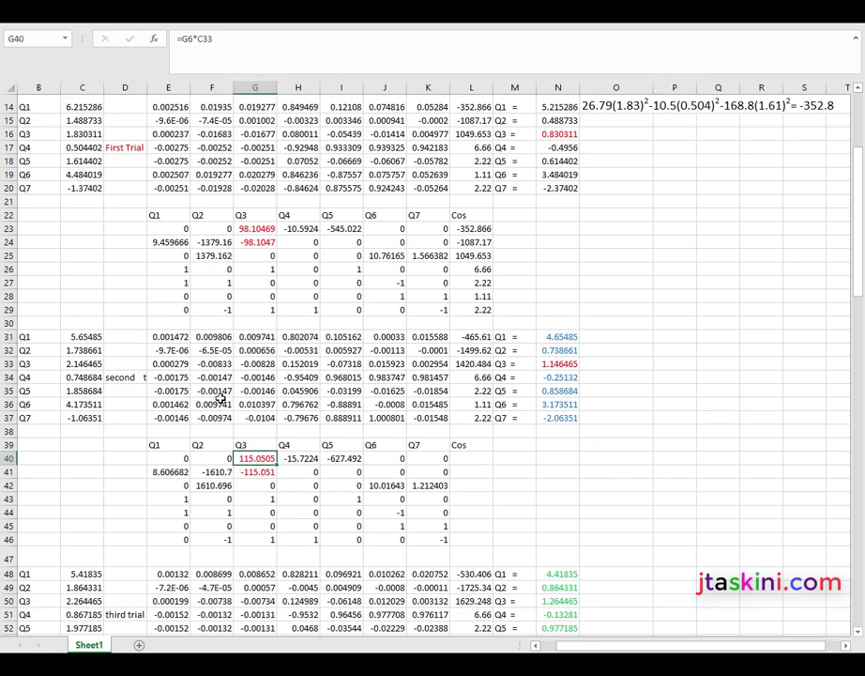
click(270, 59)
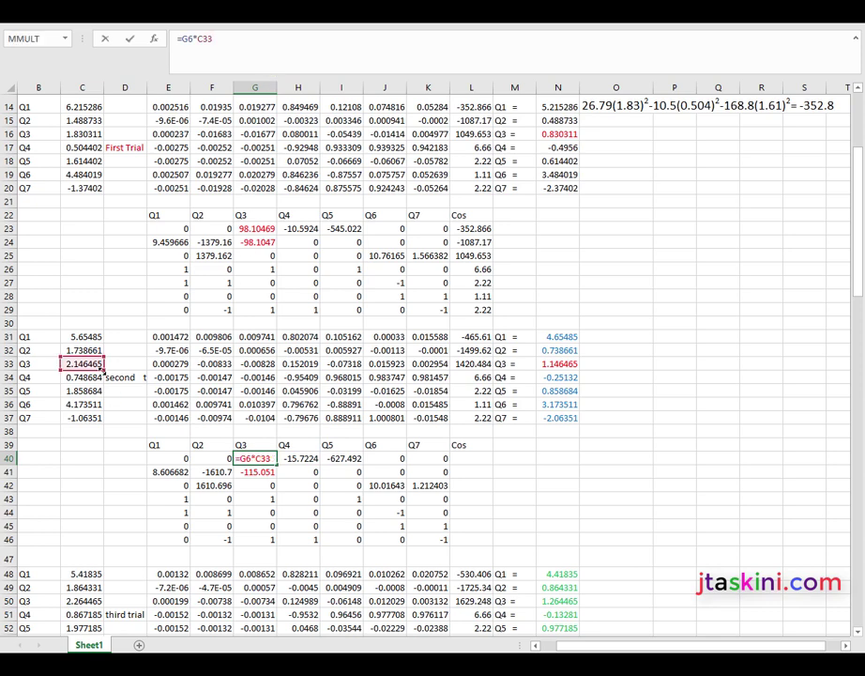
mouse_move(857, 244)
mouse_down()
mouse_move(857, 178)
mouse_move(861, 302)
mouse_up()
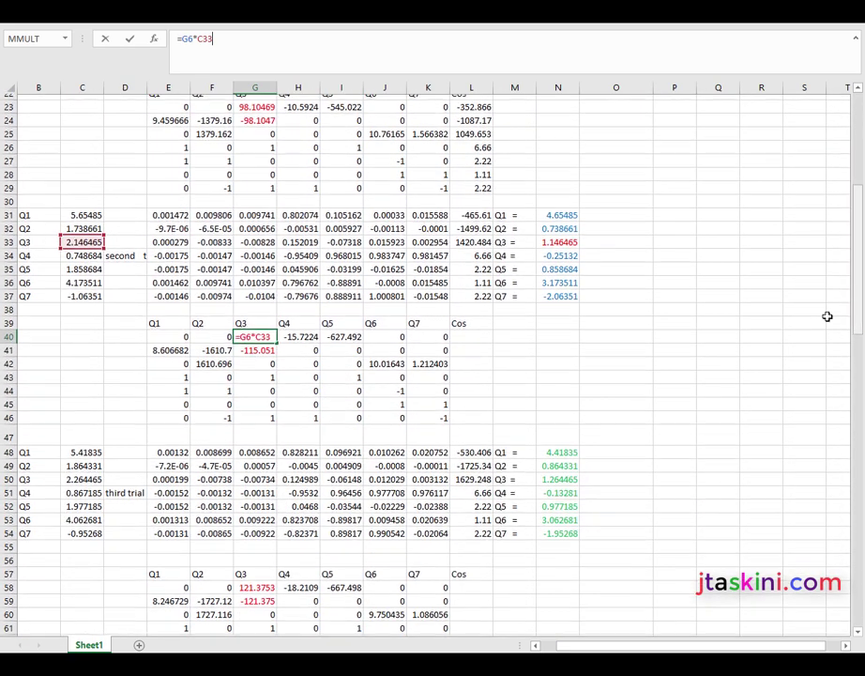
Show K42's formula =K8*C37, which evaluates to 1.212403, and commit it unchanged
click(431, 359)
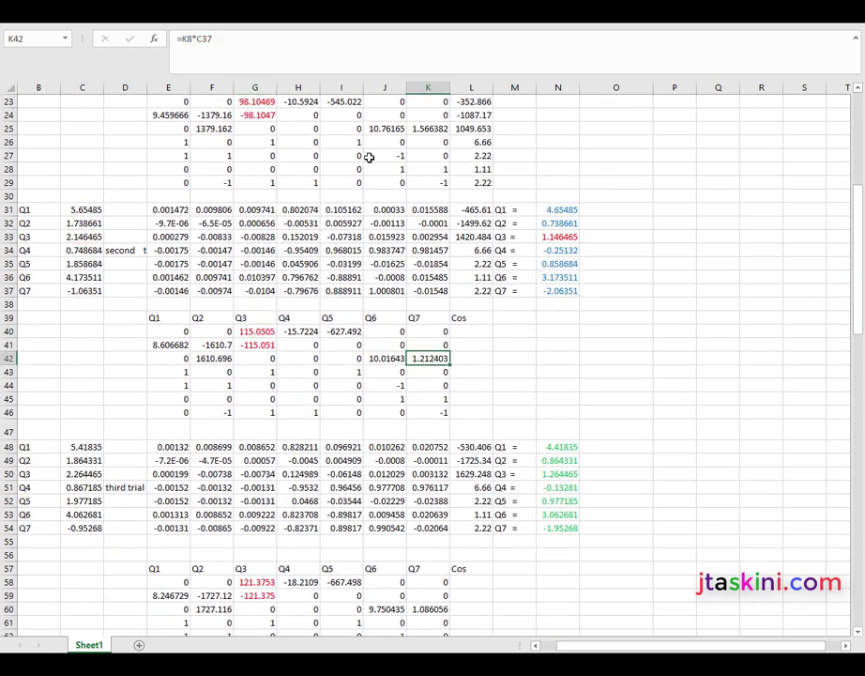
click(259, 52)
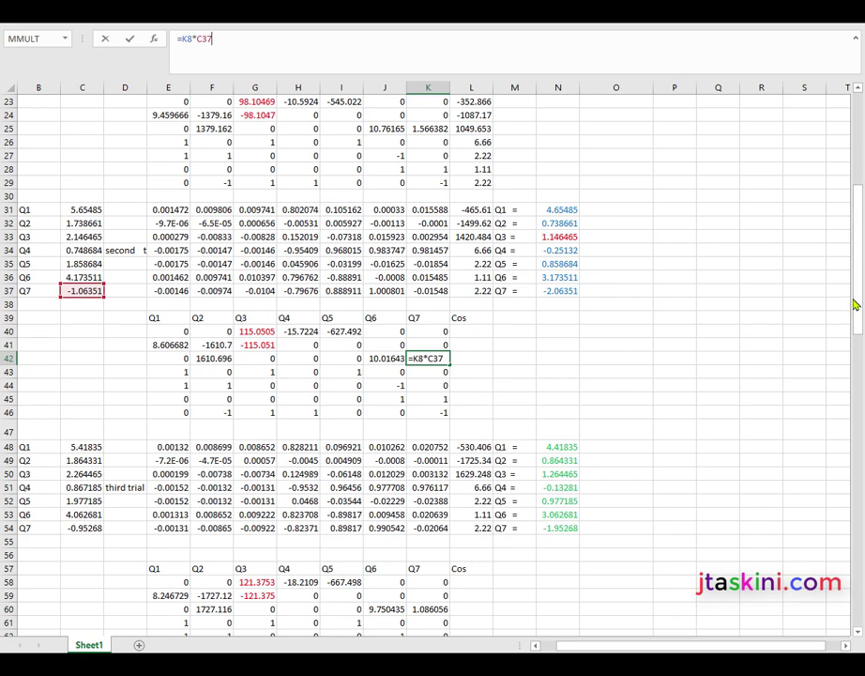
drag(856, 297, 857, 205)
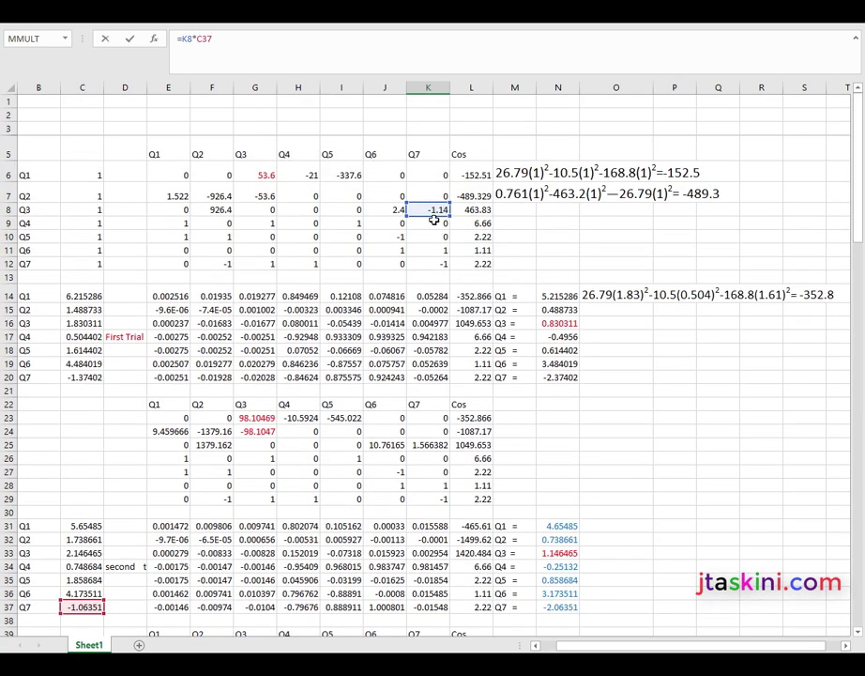
drag(859, 246, 851, 349)
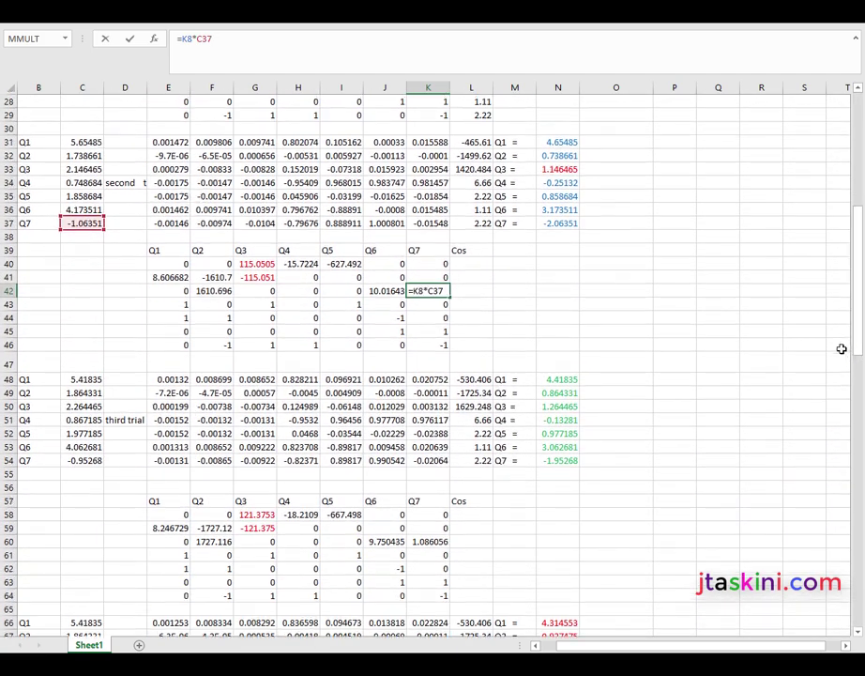
key(Return)
click(743, 432)
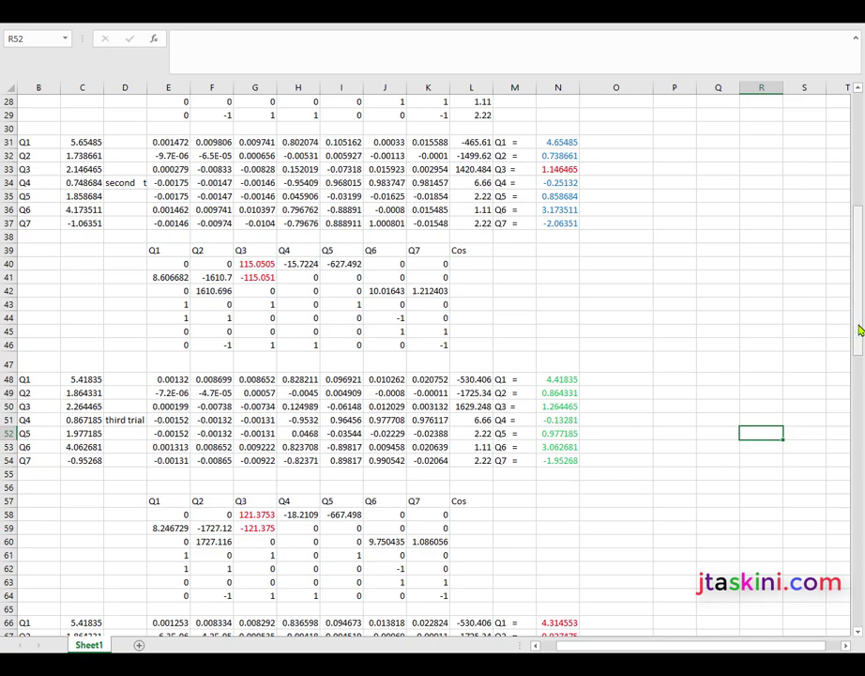
Scroll down to the sixth-trial answers and the network diagram showing final flows like 4.247 and 1.336
mouse_move(859, 331)
mouse_down()
mouse_move(855, 411)
mouse_move(838, 477)
mouse_move(841, 559)
mouse_up()
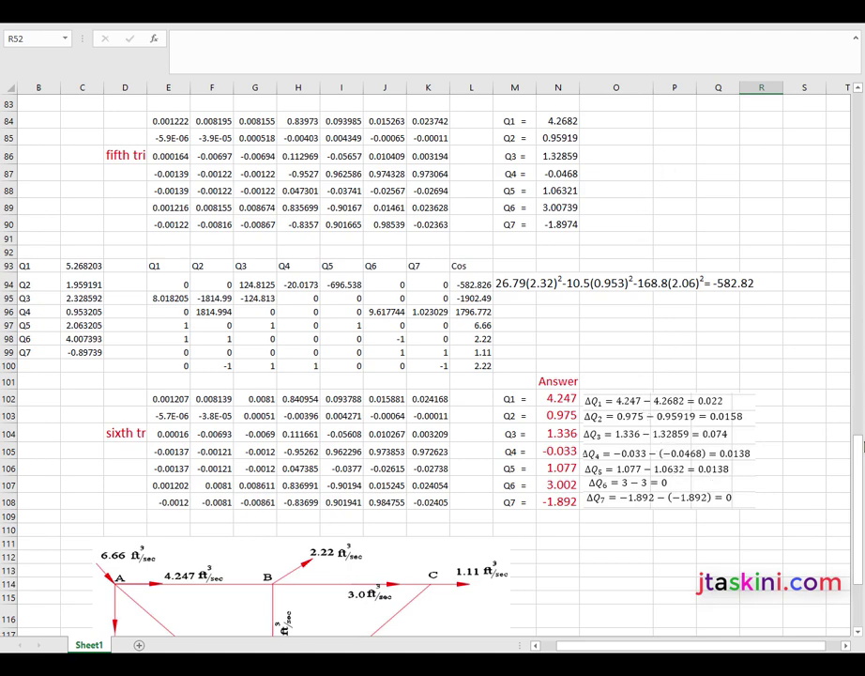
mouse_move(861, 447)
mouse_down()
mouse_move(858, 372)
mouse_move(845, 461)
mouse_up()
drag(856, 498, 843, 493)
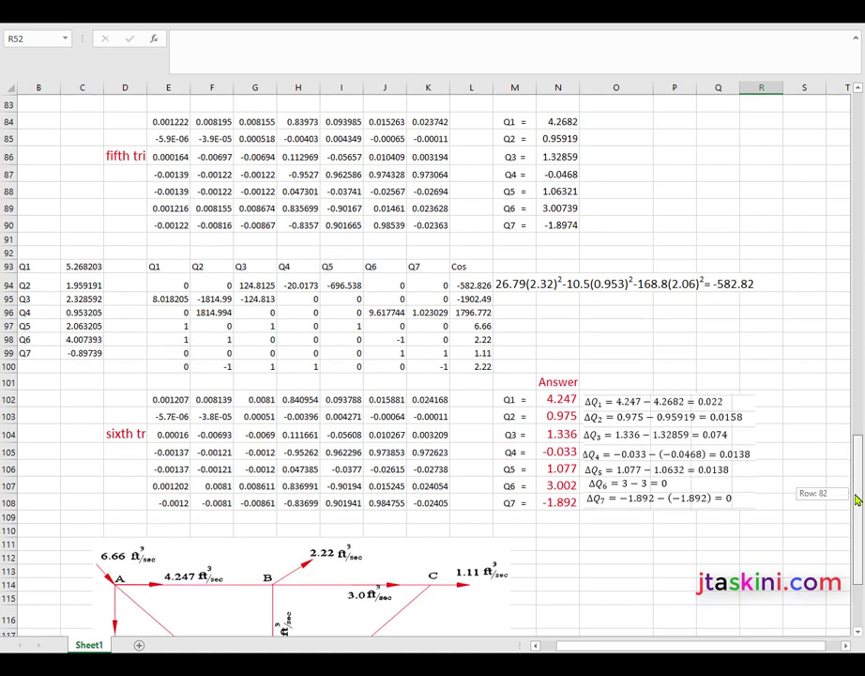
scroll(844, 493, down, 1)
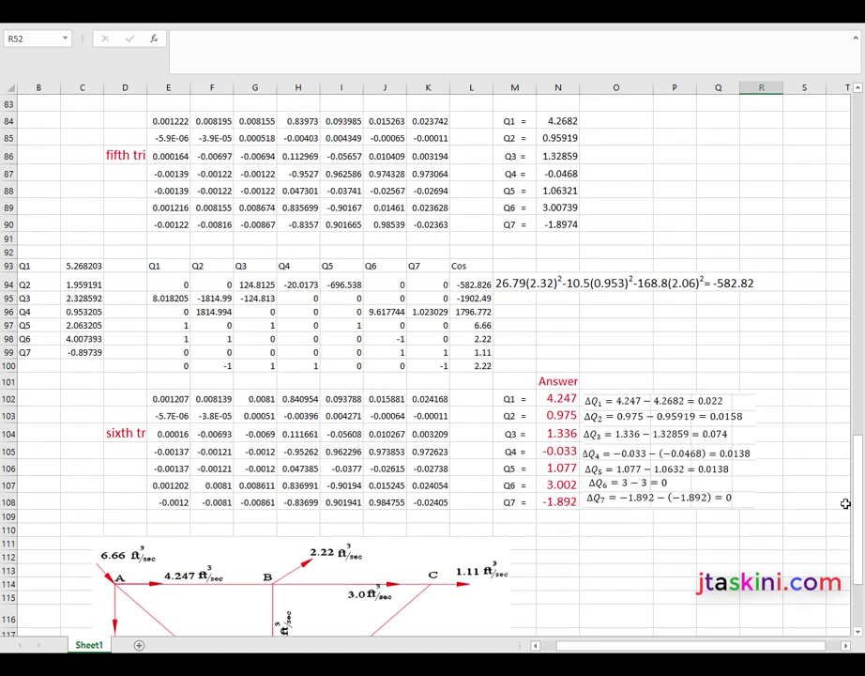
drag(859, 488, 856, 511)
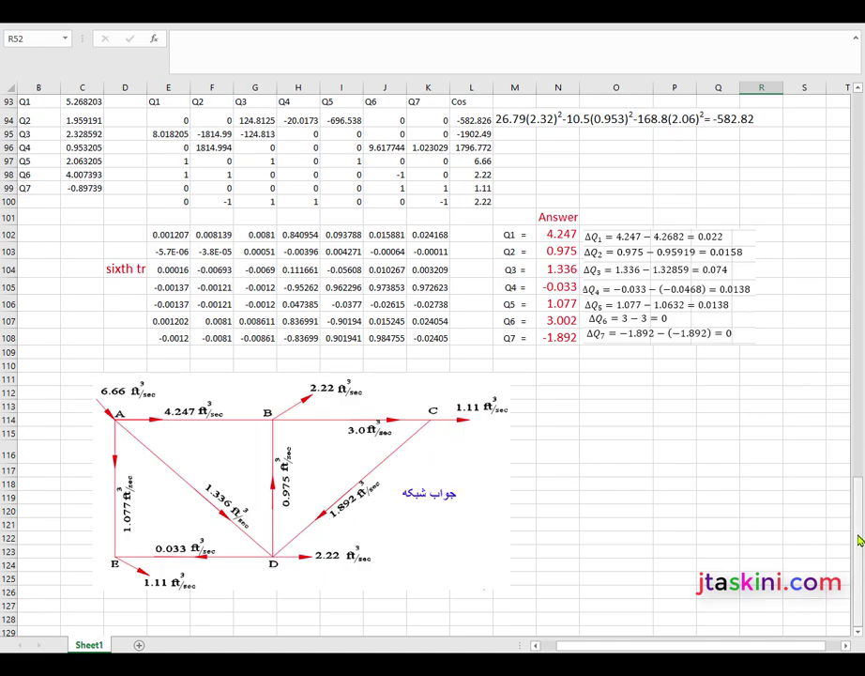
mouse_move(854, 553)
mouse_down()
mouse_move(852, 457)
mouse_move(829, 657)
mouse_up()
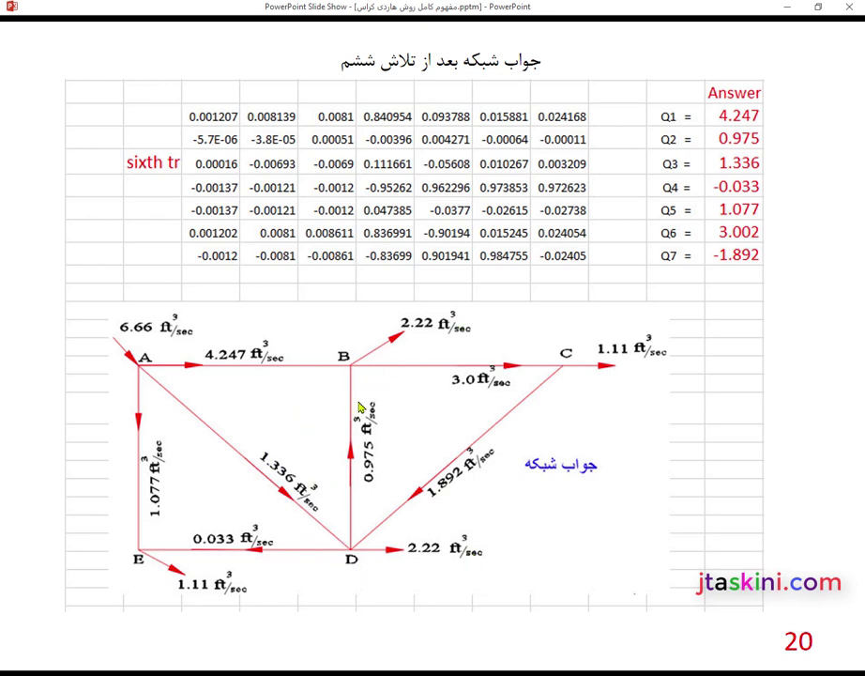
Advance the slide show to slide 21, the Hardy Cross single-loop derivation
click(809, 554)
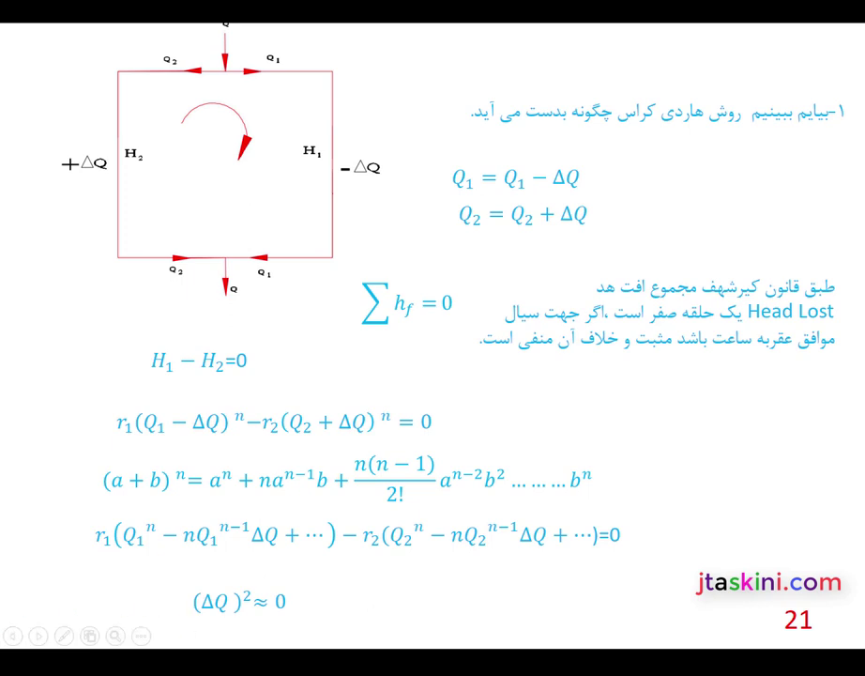
Advance through the ΔQ formula and network diagram slides to slide 24 on allowable velocities
click(287, 585)
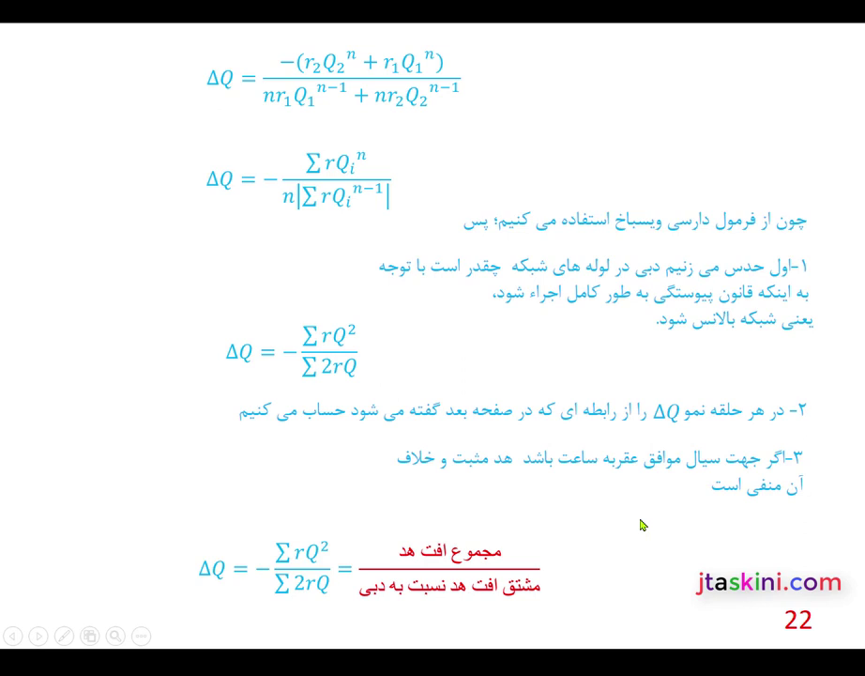
key(Right)
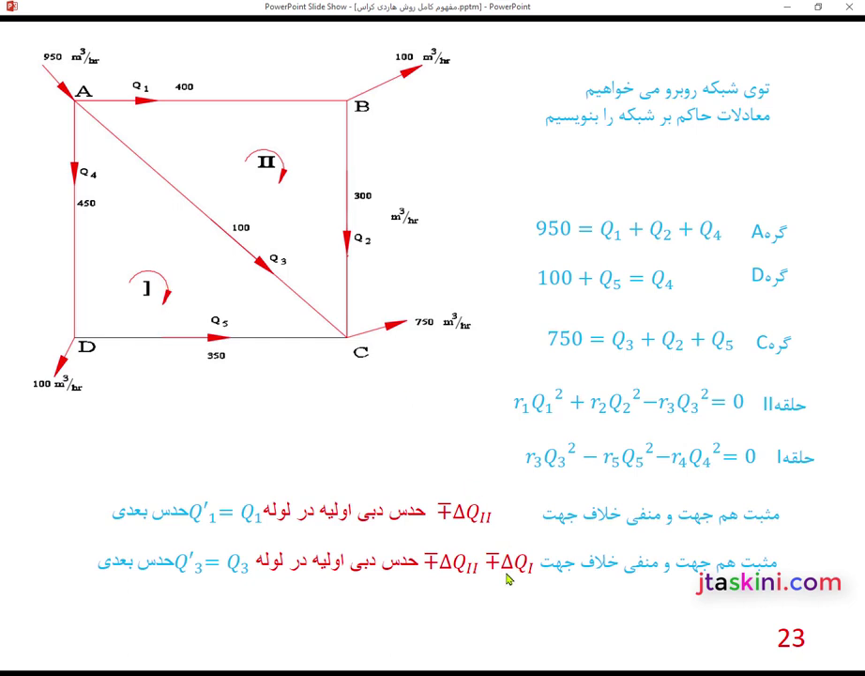
click(424, 447)
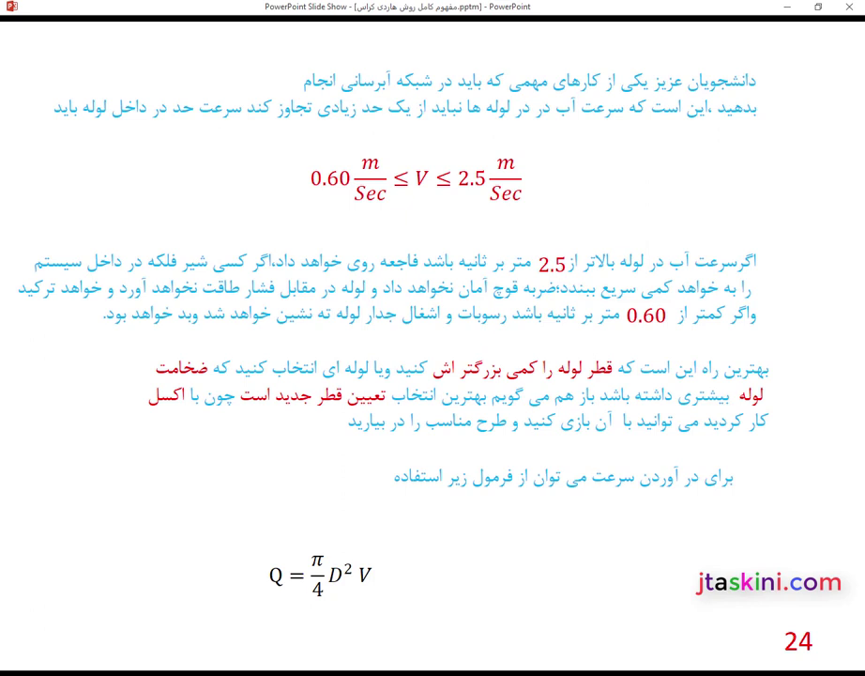
Advance the slide show to slide 25, Example 1, with initial flow guesses 0.9, 0.6, 0.50, 0.3, 0.2, 0.10
click(310, 492)
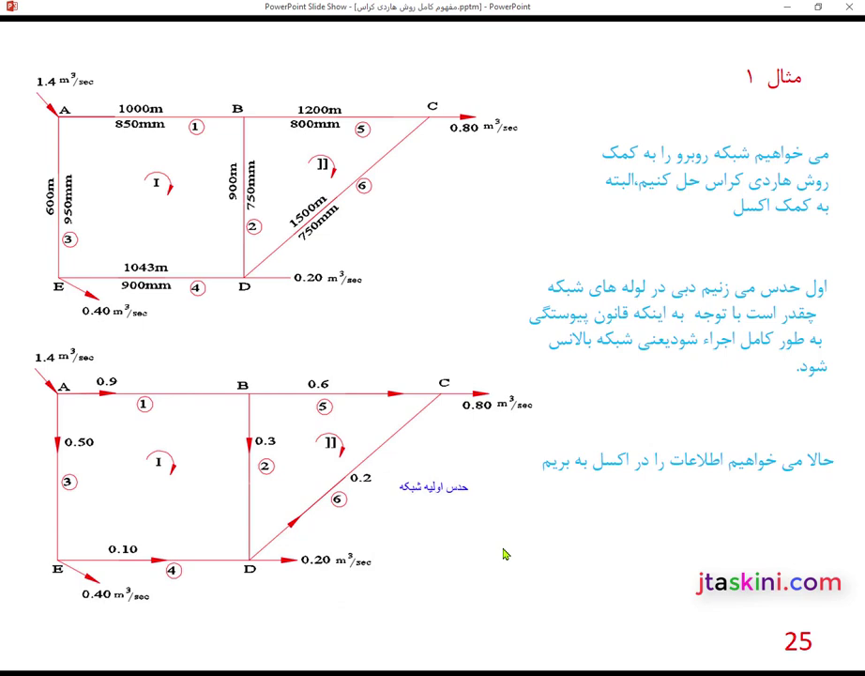
Move past slide 25 to the Excel worksheet with the two-loop Hardy Cross tables
click(504, 555)
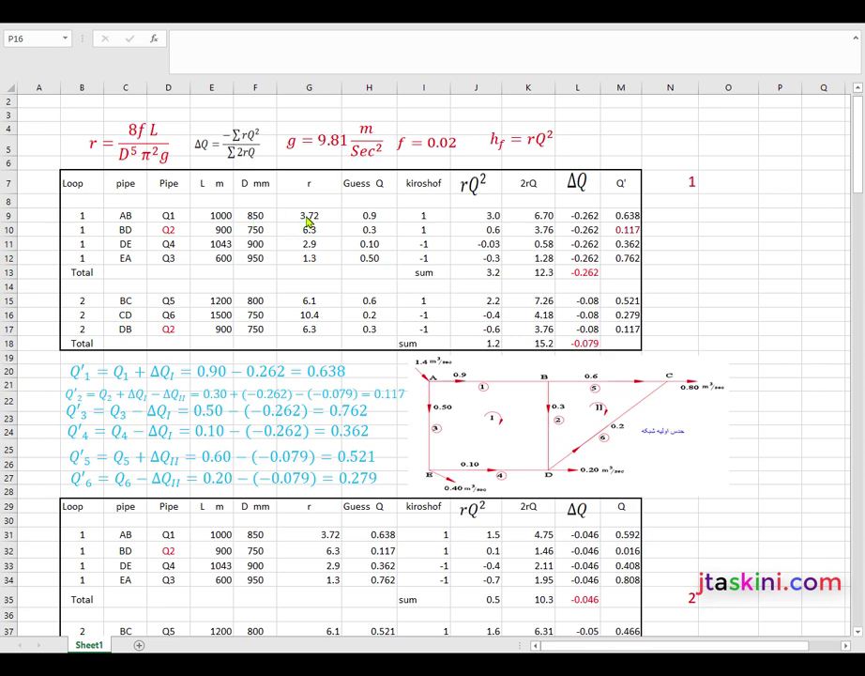
Re-enter the r formulas for pipe AB in G9 (3.72) and pipe BD in G10 (6.3)
click(308, 217)
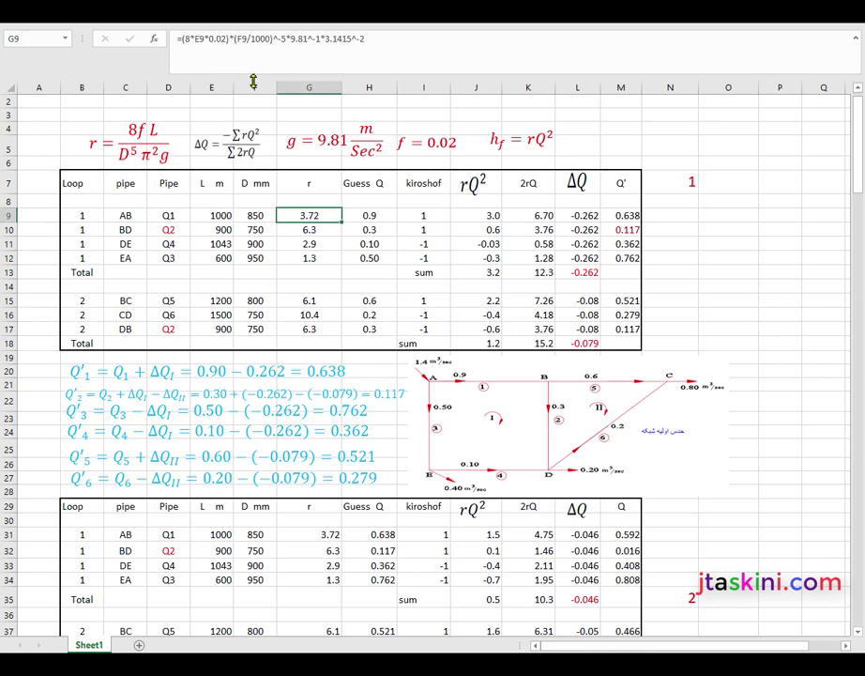
click(374, 42)
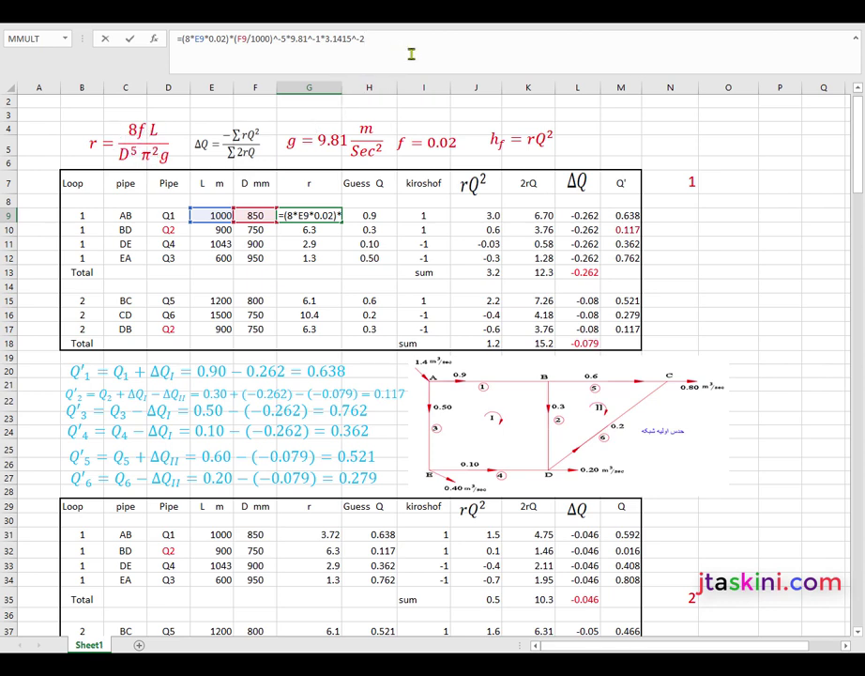
key(Return)
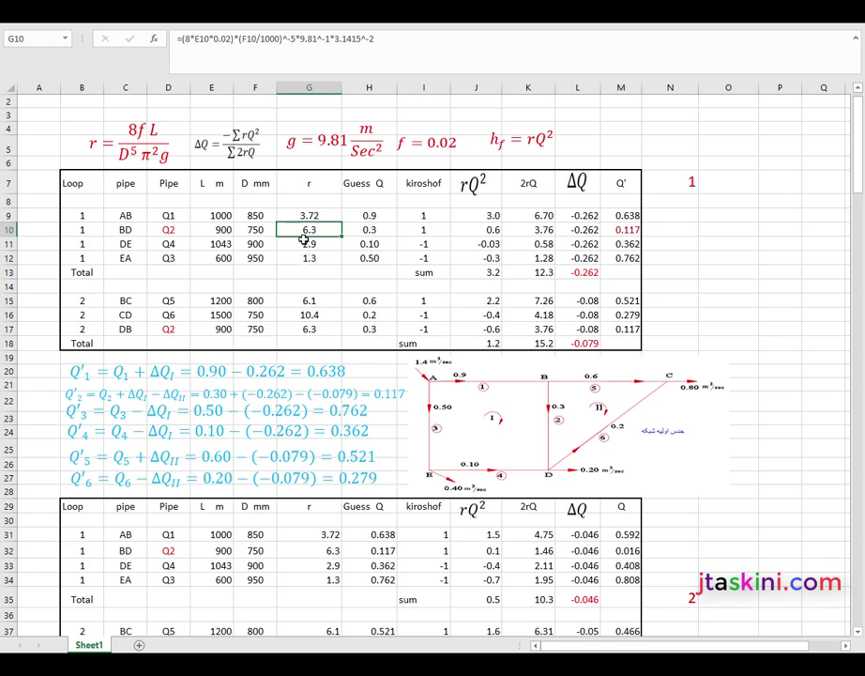
click(380, 40)
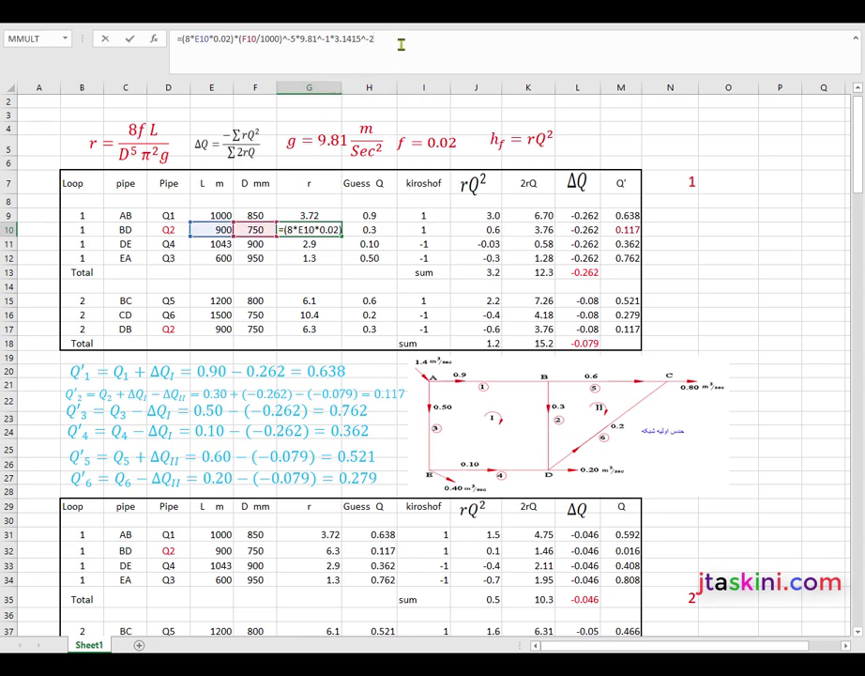
key(Return)
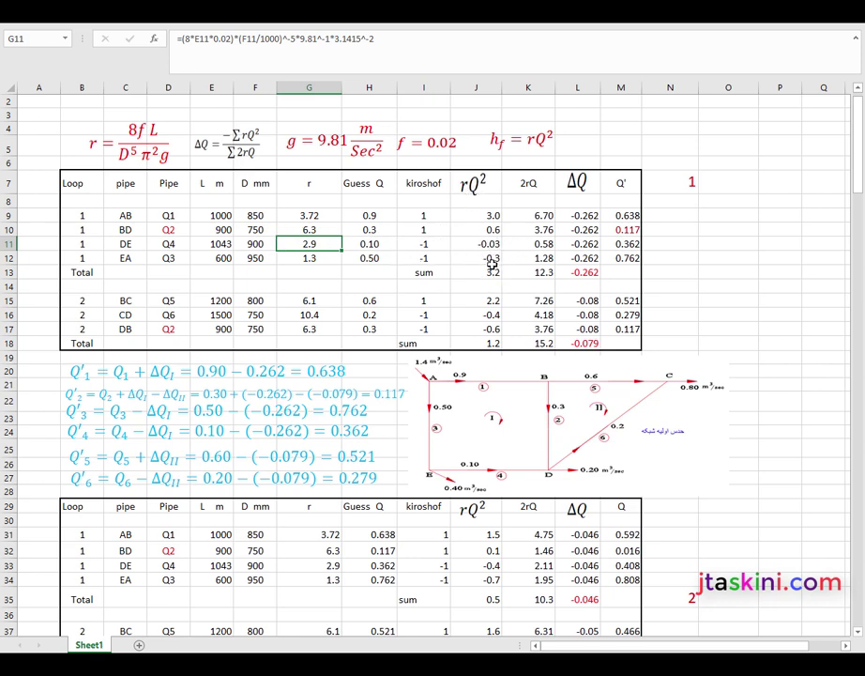
Re-enter pipe EA's rQ² formula in J12 and pipe AB's 2rQ formula =2*G9*(H9) in K9
click(492, 258)
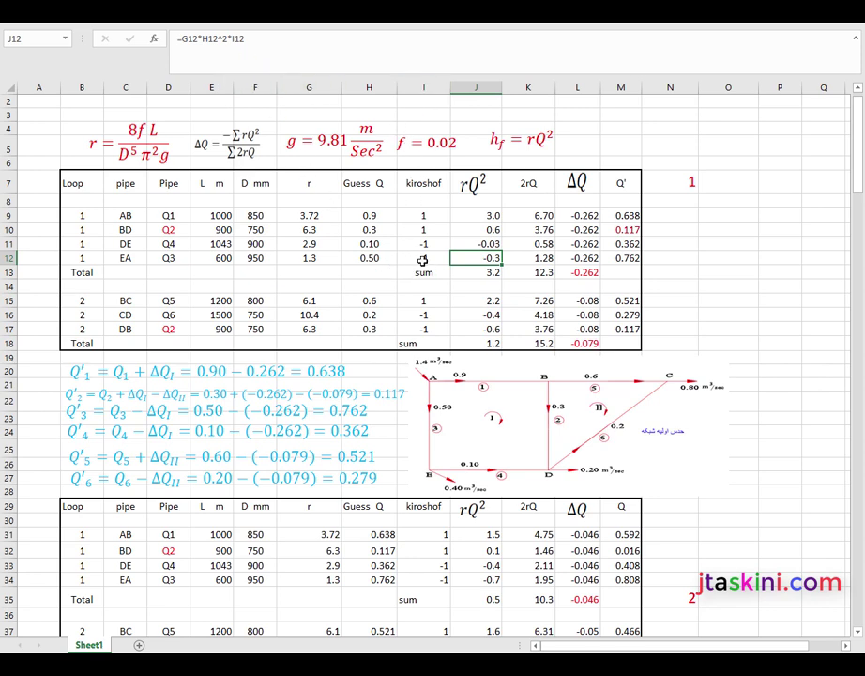
click(266, 40)
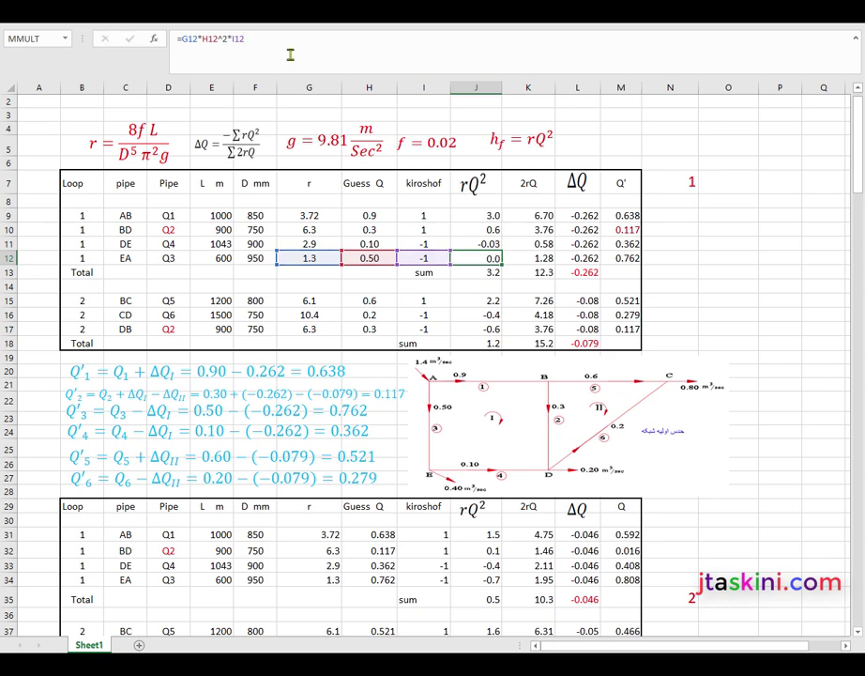
key(Return)
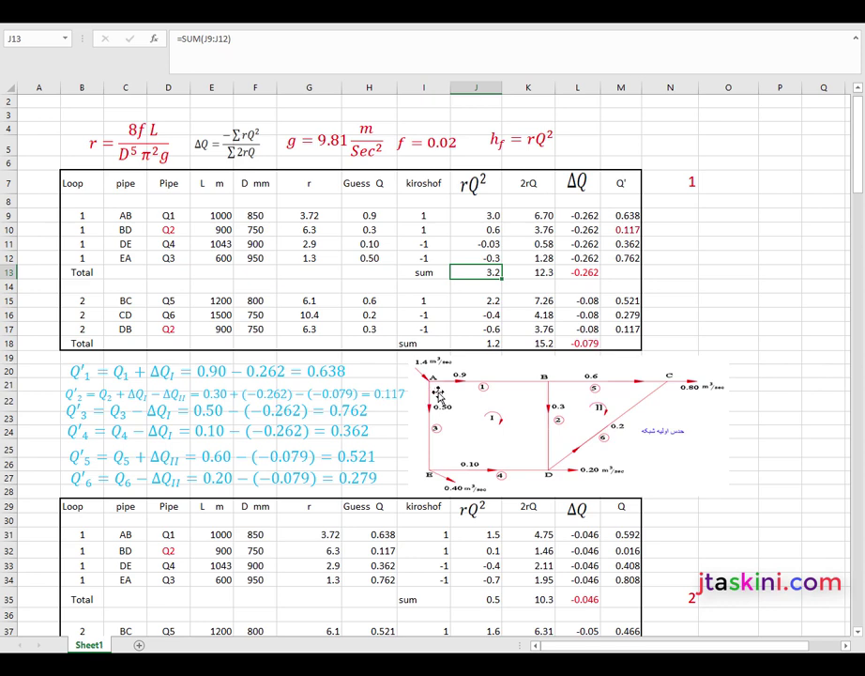
click(538, 215)
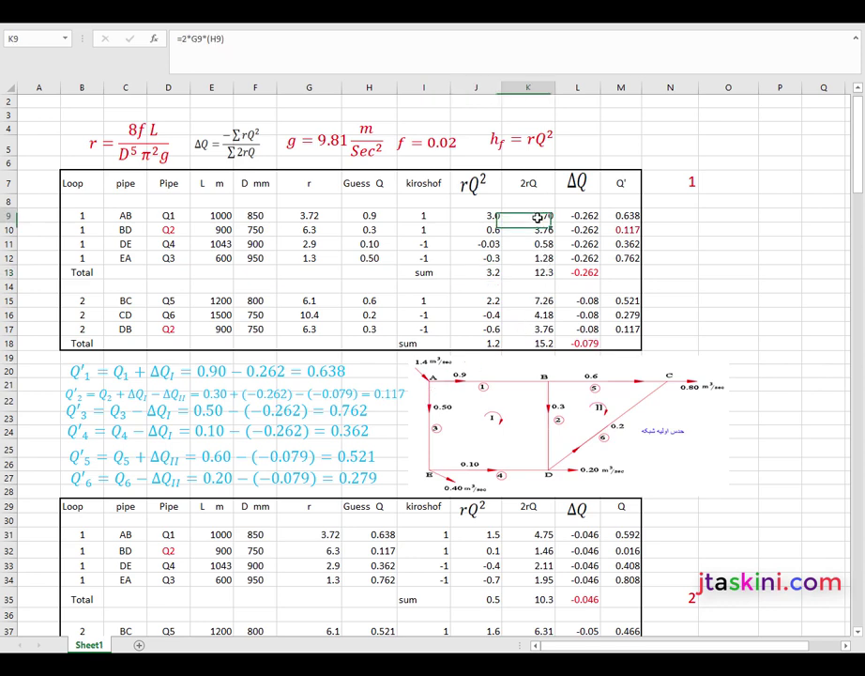
click(263, 43)
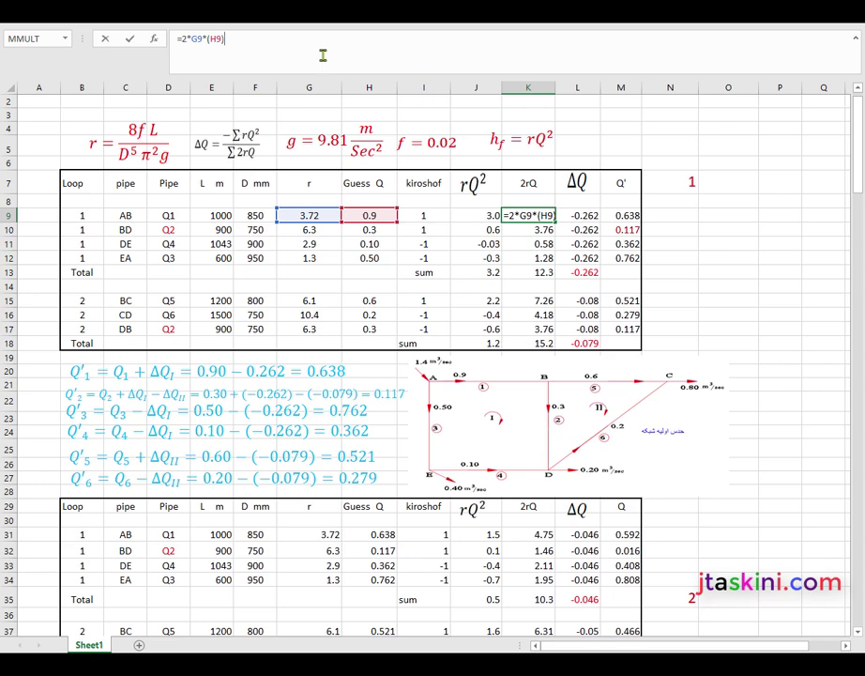
key(Return)
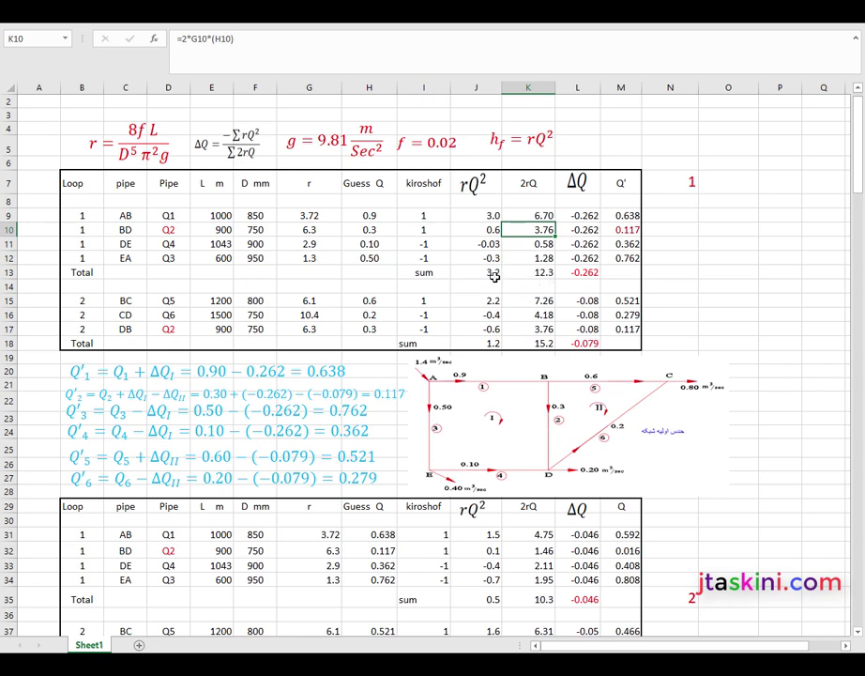
Re-enter the loop 1 correction formula =-J13/K13 in L13, giving ΔQ -0.262
click(582, 272)
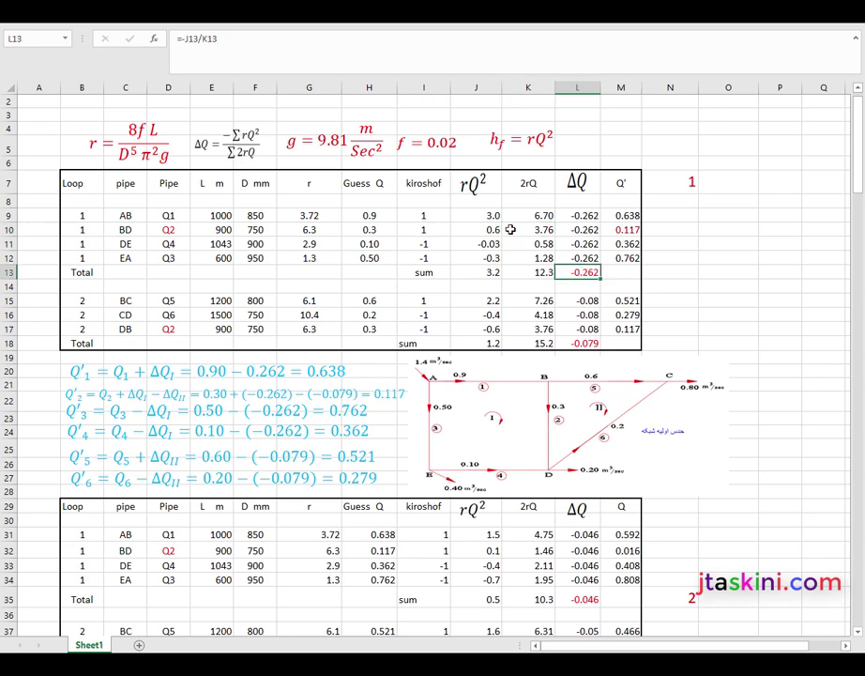
click(246, 47)
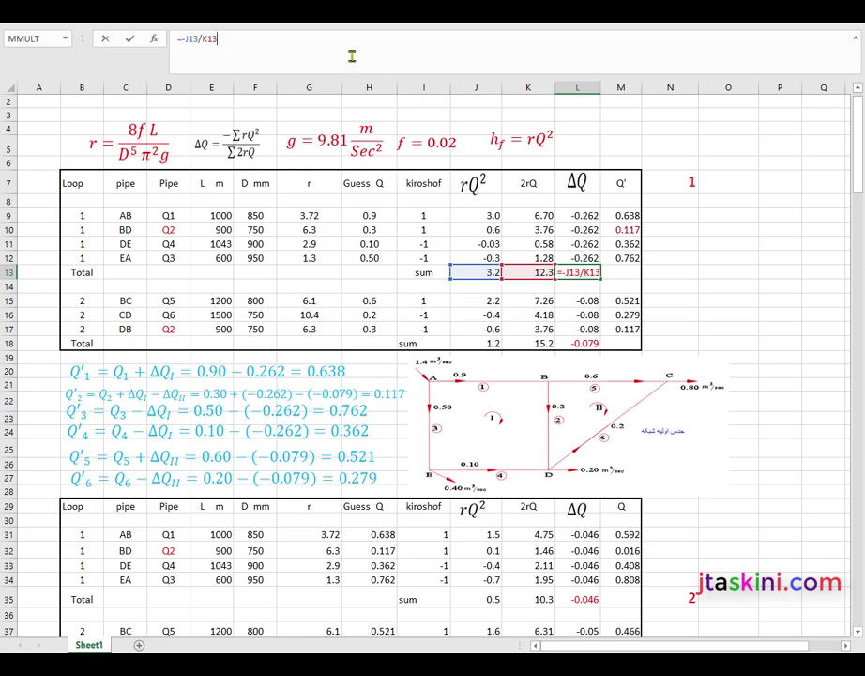
key(Return)
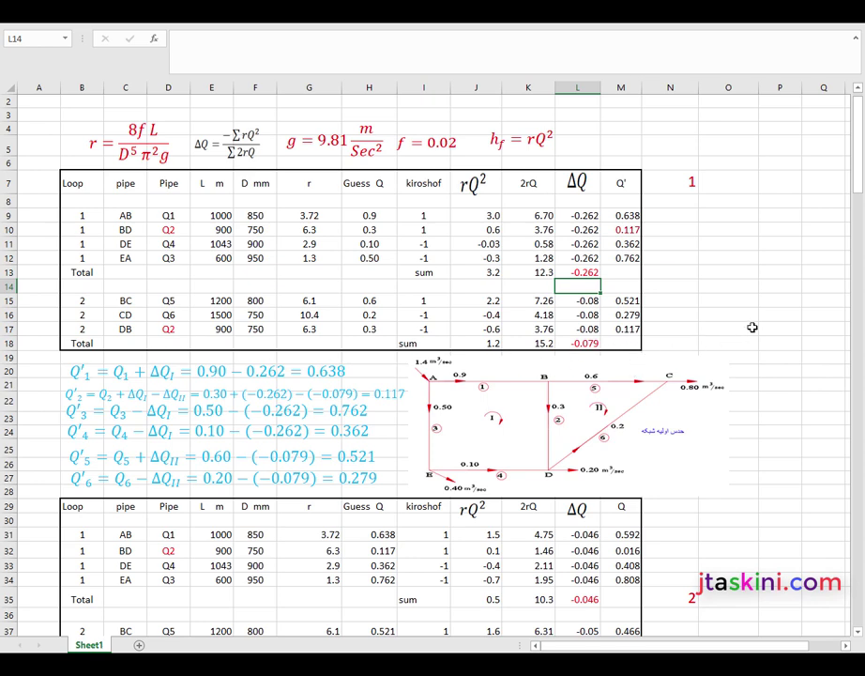
Clear the contents of the second-iteration table in B29:M40
click(751, 326)
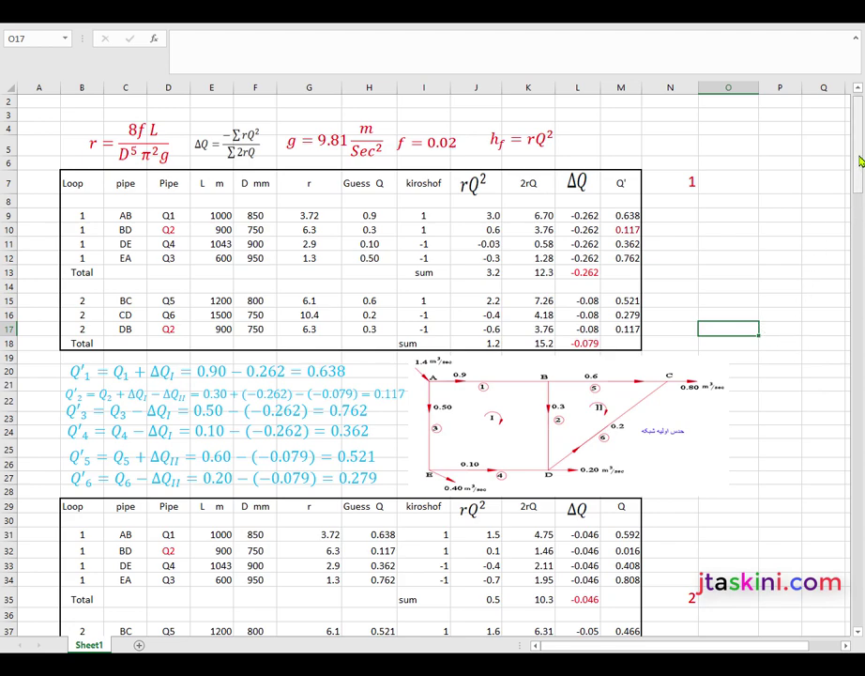
drag(860, 162, 860, 214)
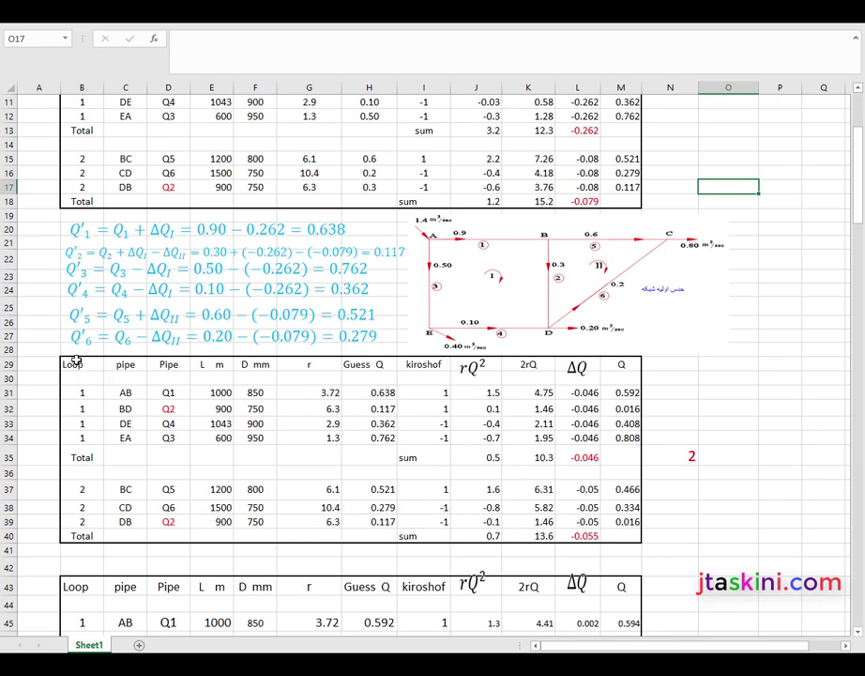
mouse_move(76, 361)
mouse_down()
mouse_move(379, 539)
mouse_move(621, 535)
mouse_up()
key(Delete)
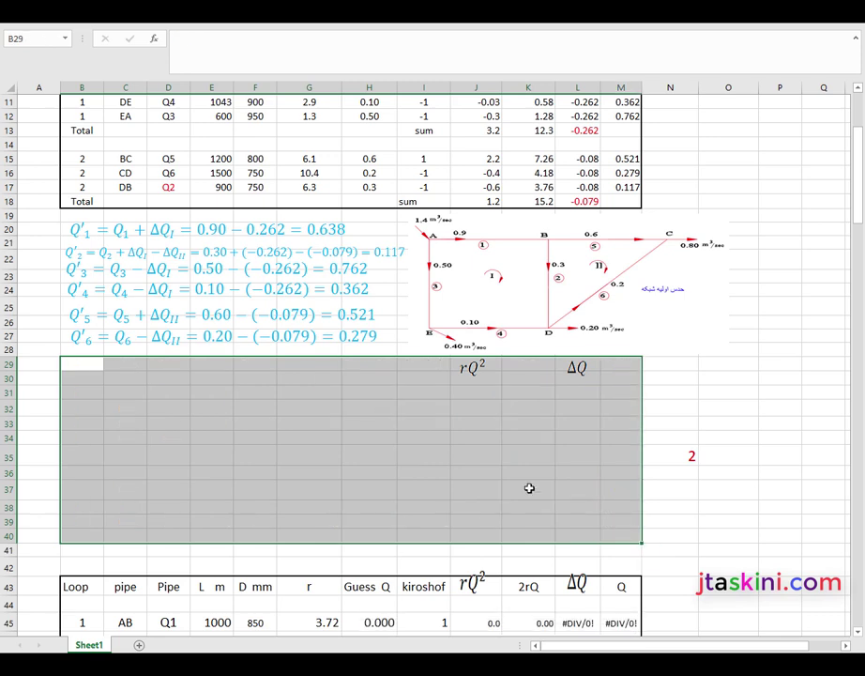
Delete the rQ² and ΔQ heading images from the cleared table
click(475, 369)
key(Delete)
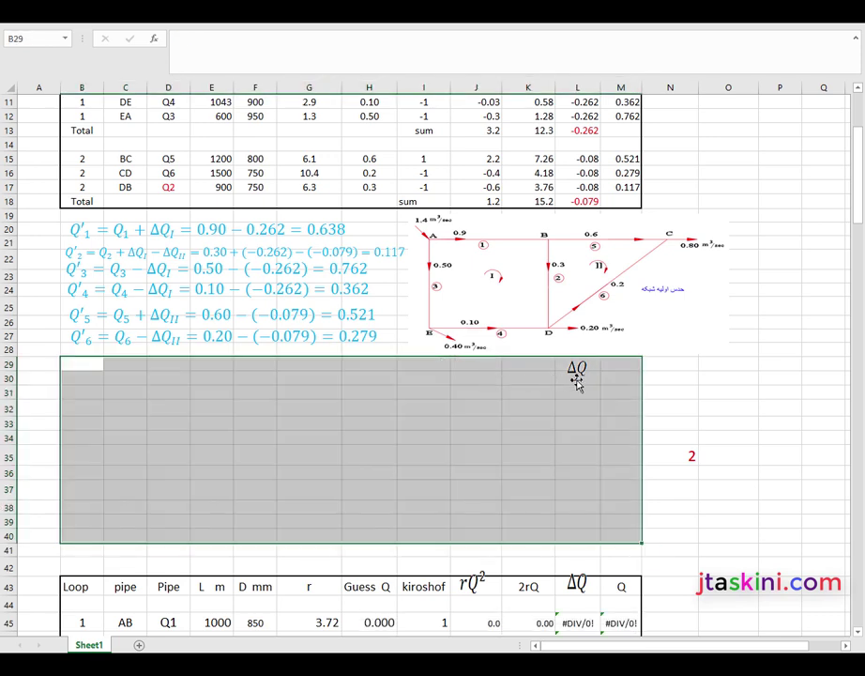
click(577, 367)
key(Delete)
click(730, 376)
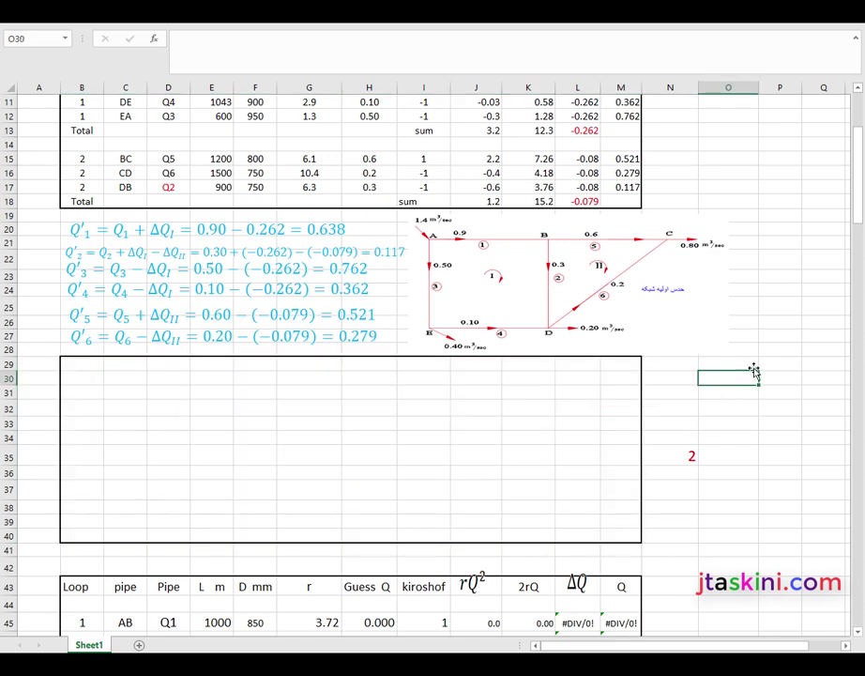
drag(857, 200, 857, 165)
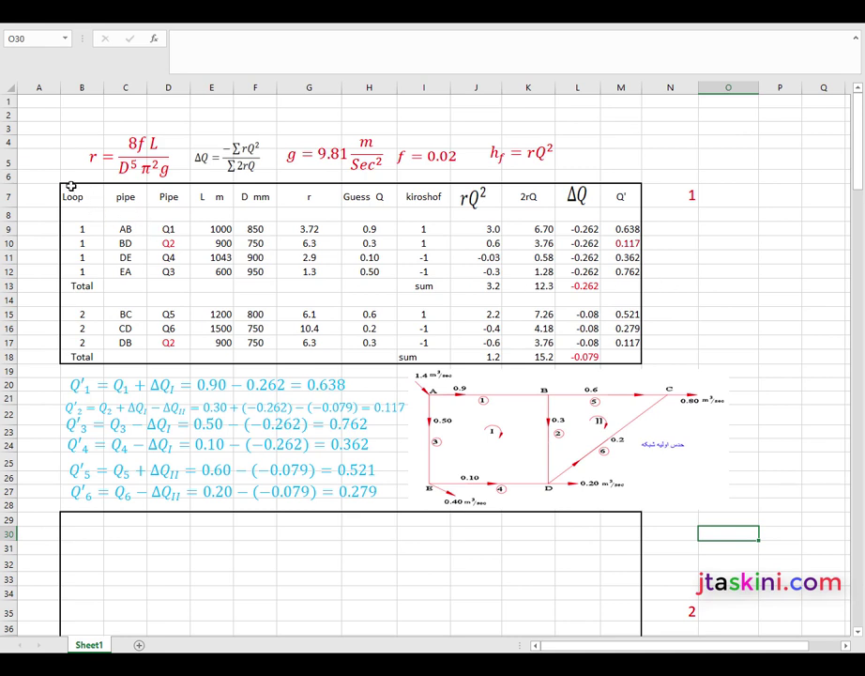
Copy the first-iteration table B7:M18
drag(70, 187, 410, 358)
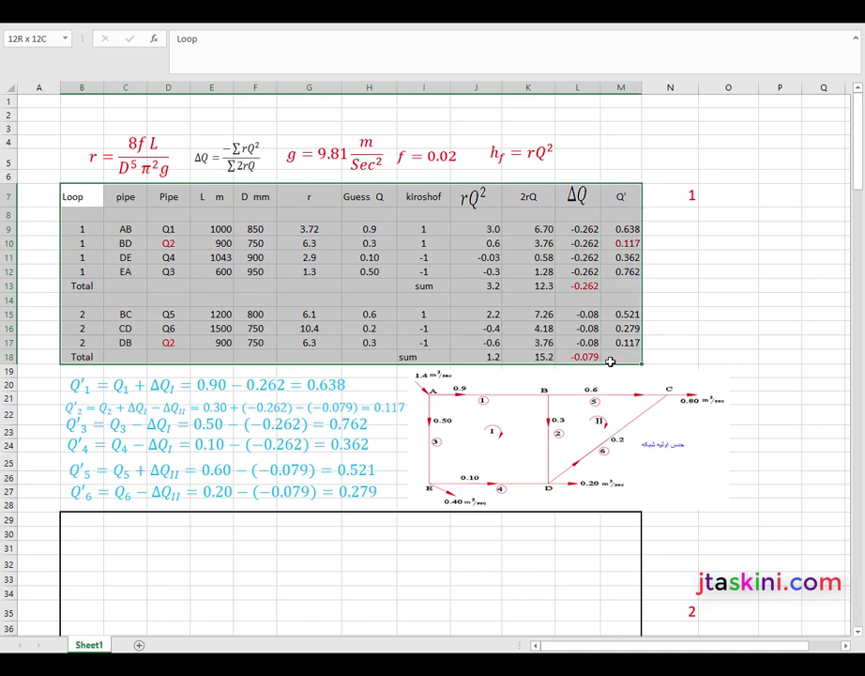
drag(410, 358, 610, 359)
click(28, 11)
click(37, 46)
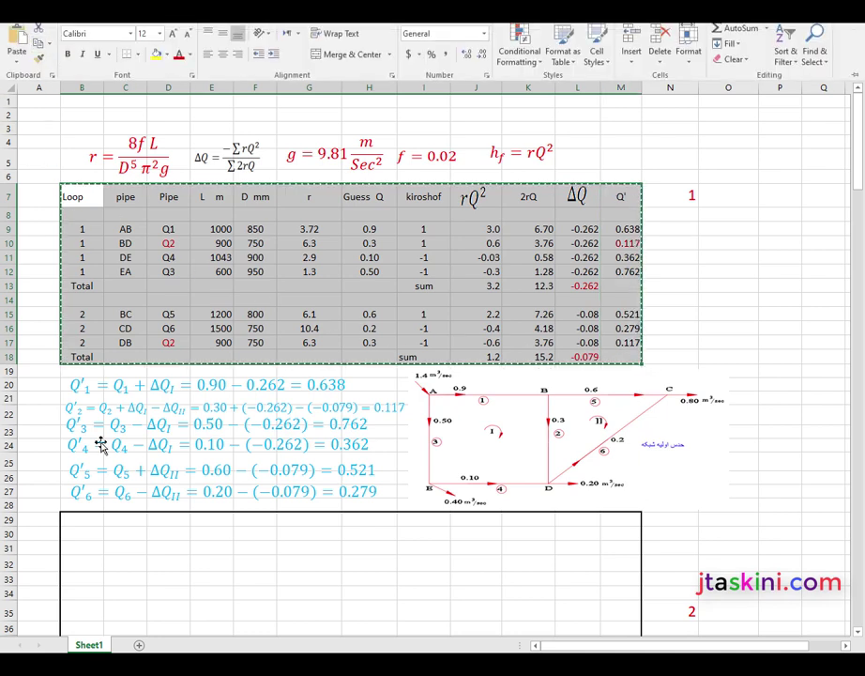
Paste the table copy starting at B29 and clear the copy marquee
click(73, 523)
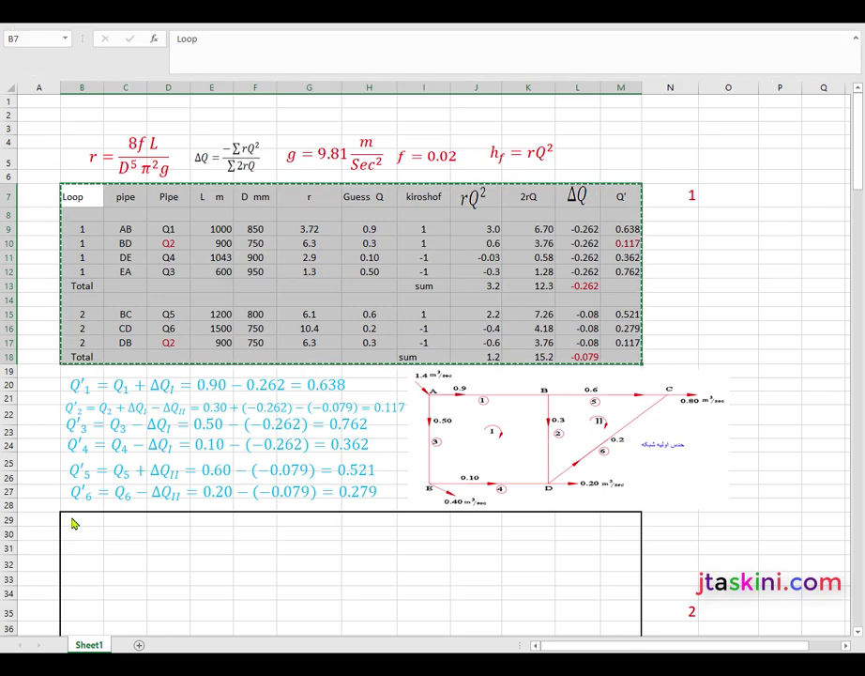
click(73, 520)
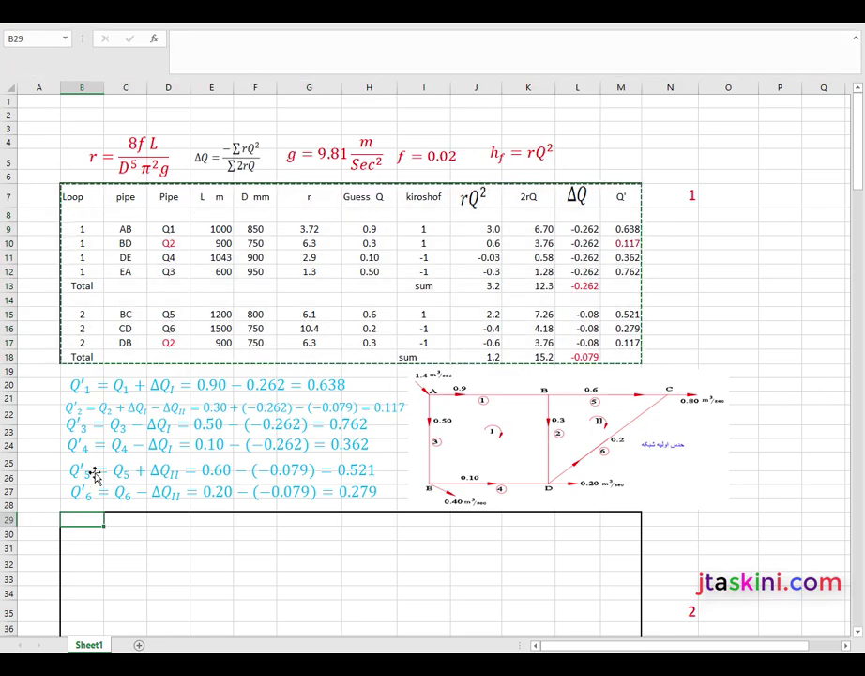
click(38, 9)
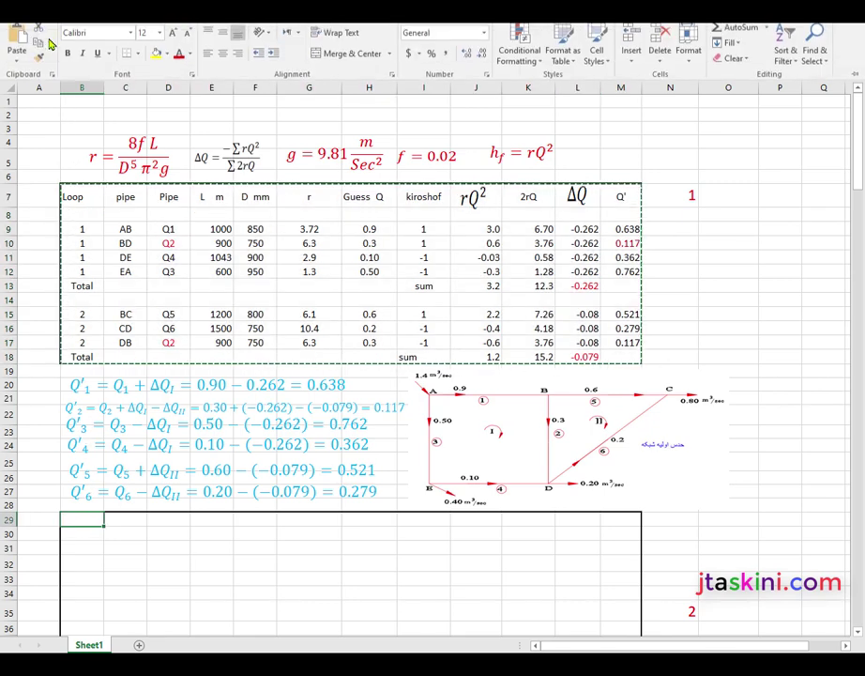
click(17, 35)
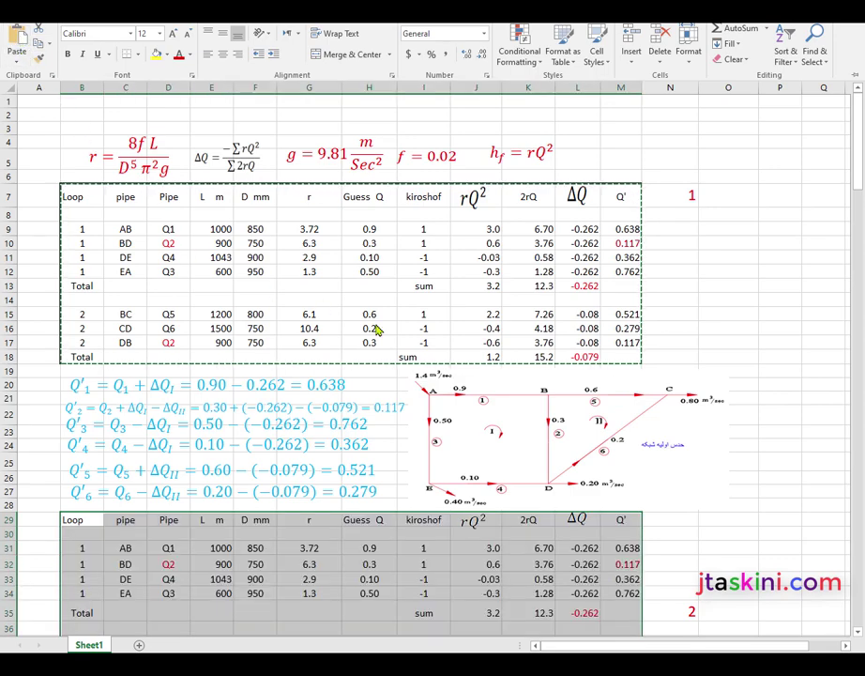
drag(860, 141, 861, 243)
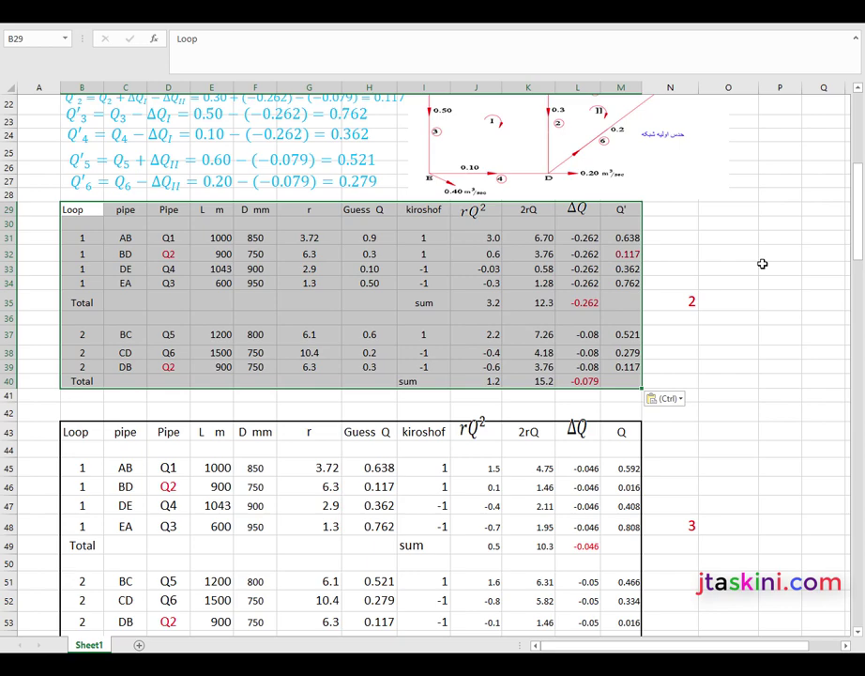
click(762, 265)
drag(856, 226, 860, 150)
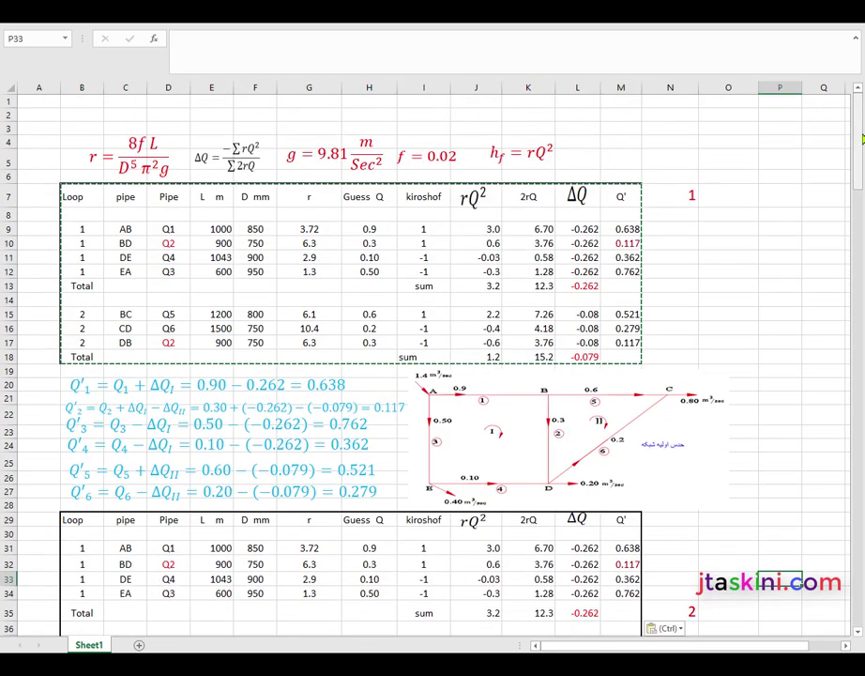
key(Escape)
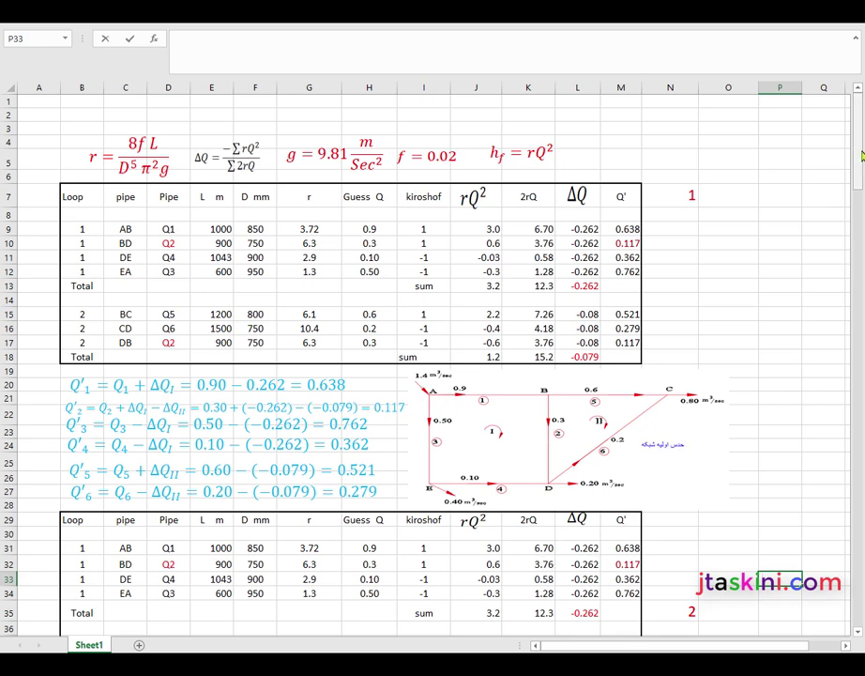
drag(856, 148, 859, 164)
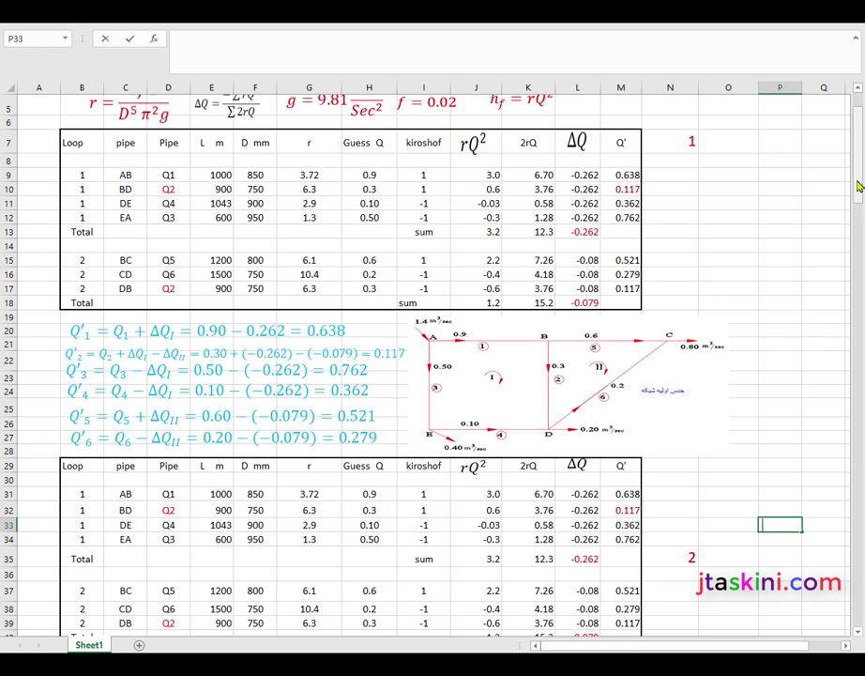
drag(859, 186, 857, 192)
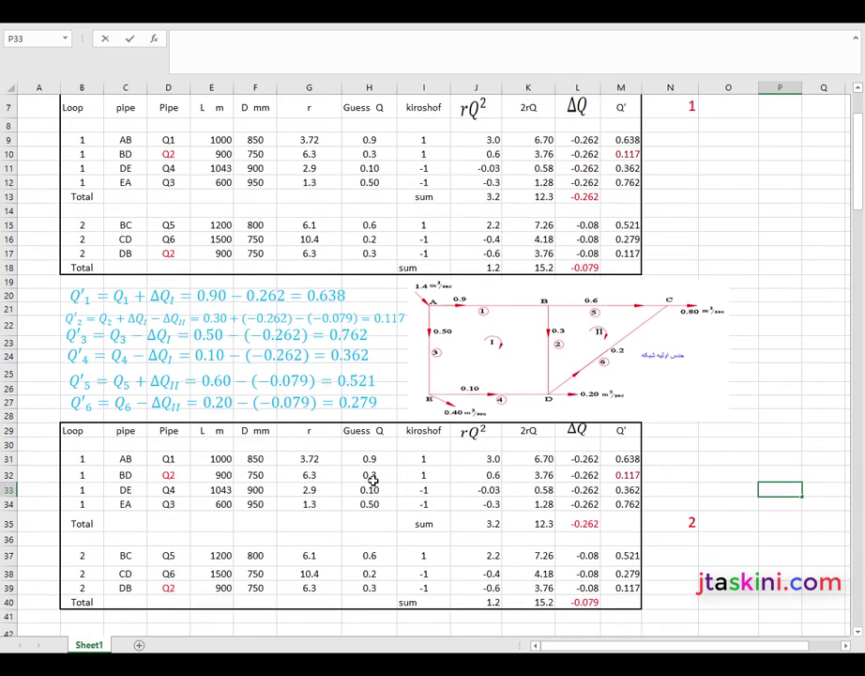
Link H31 to the first iteration's Q' with =M9 and fill down to H39
key(F2)
click(371, 461)
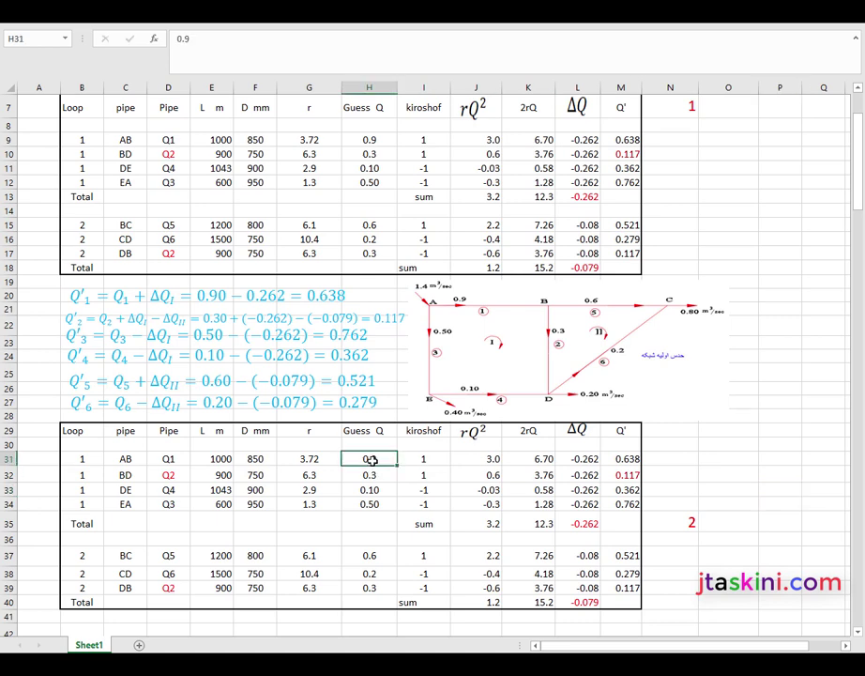
text(=)
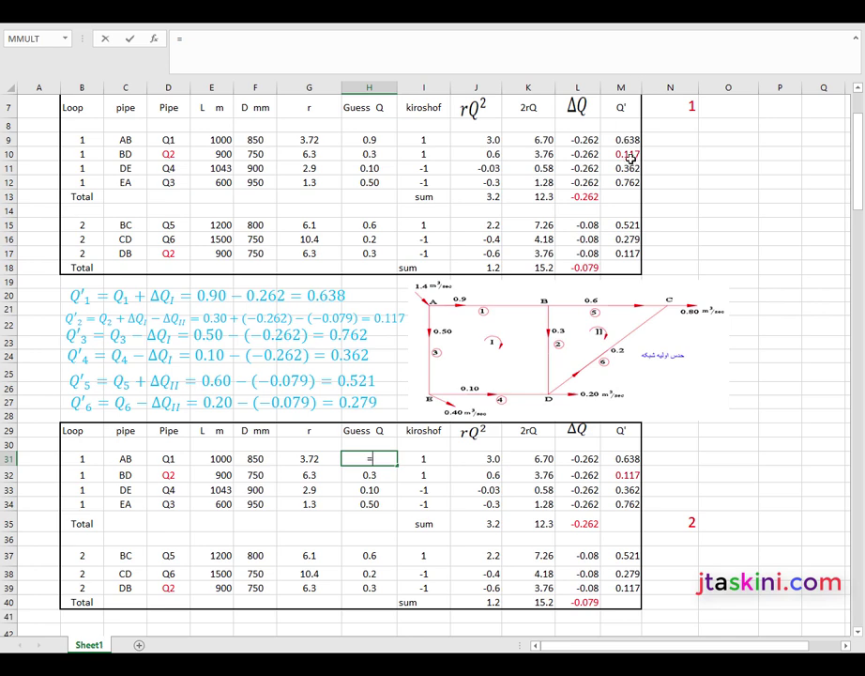
click(632, 141)
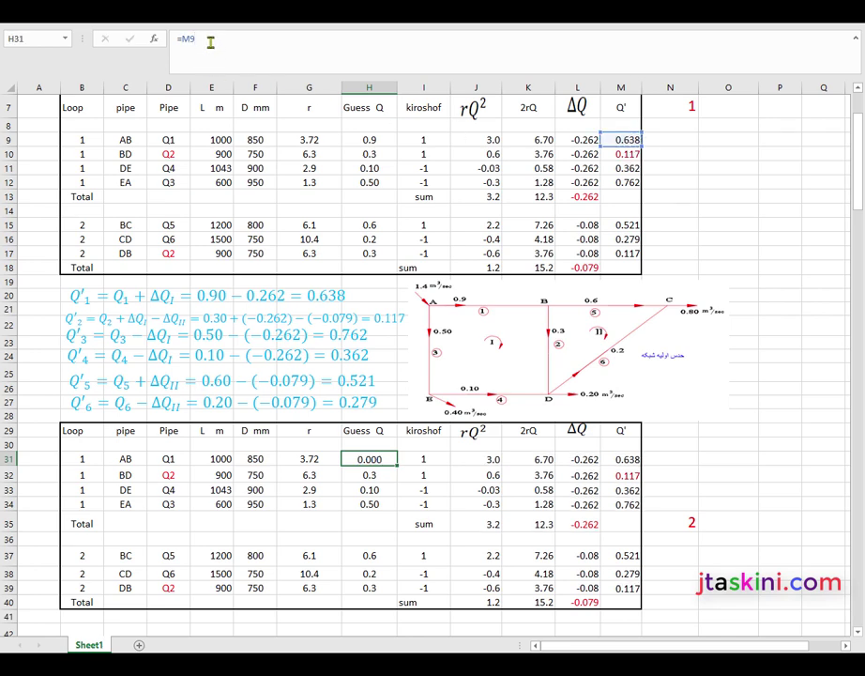
key(Return)
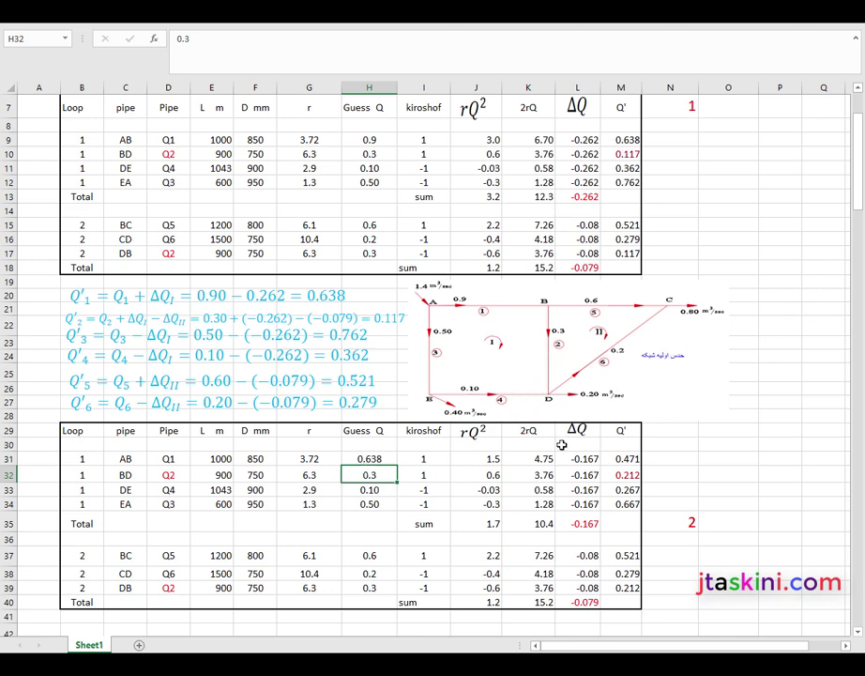
click(373, 459)
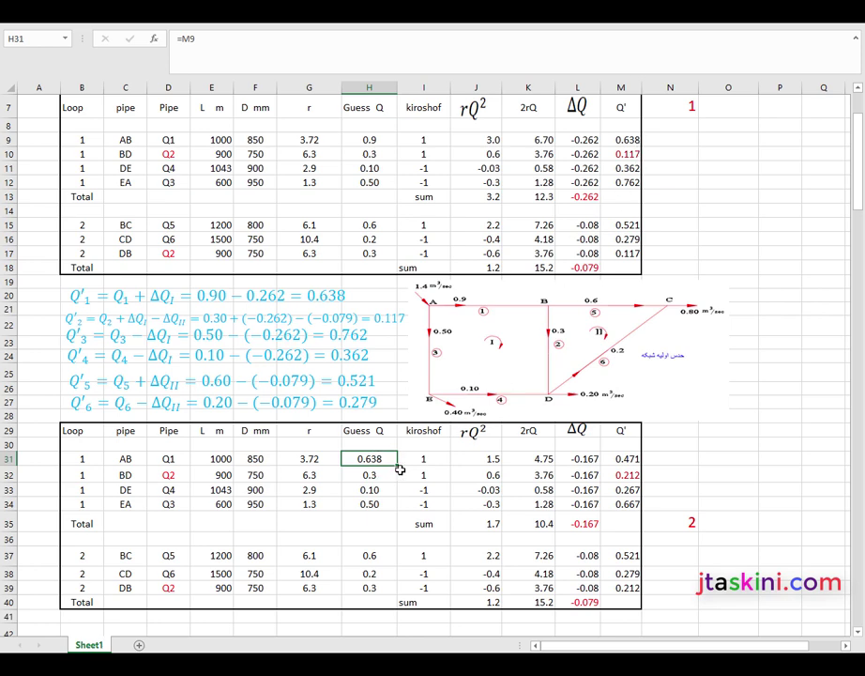
drag(396, 466, 381, 590)
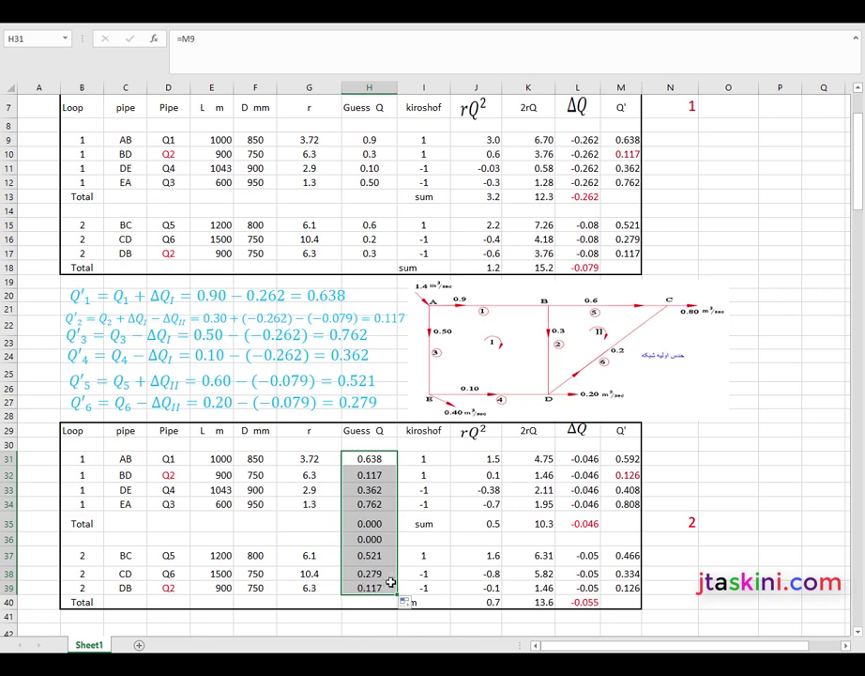
Clear the unwanted 0.000 values in H35 and H36
click(378, 523)
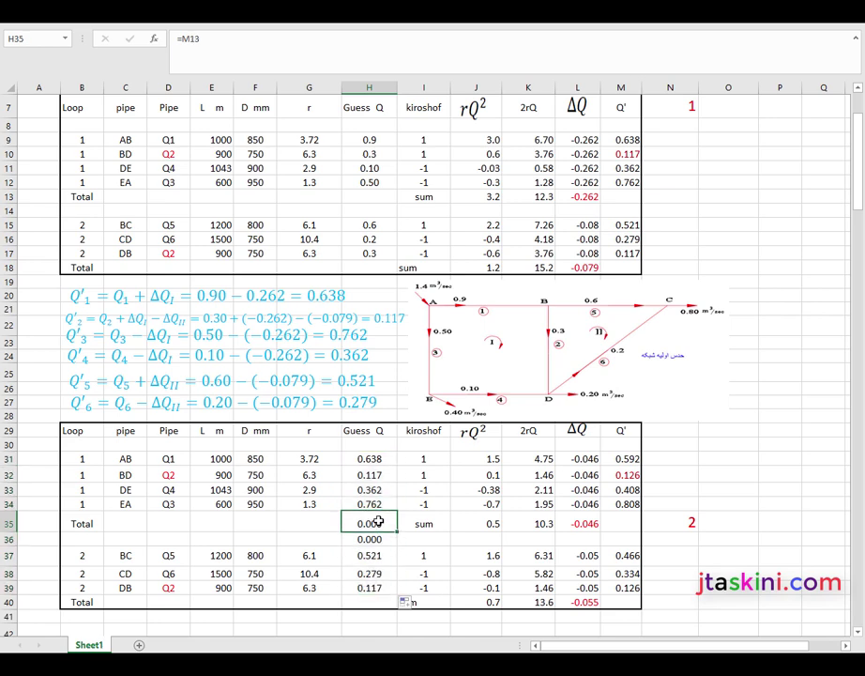
key(Delete)
click(373, 540)
key(Delete)
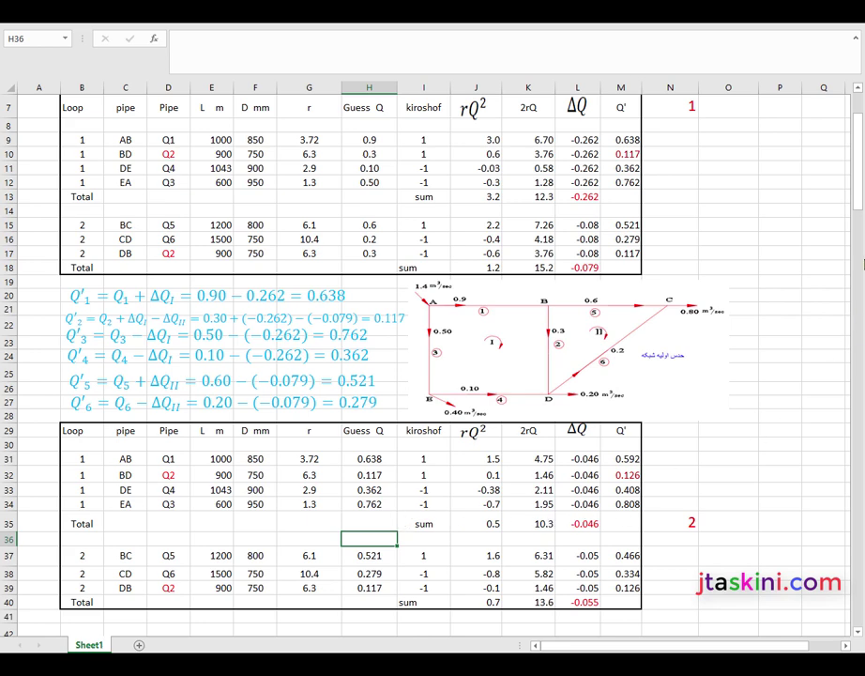
Scroll through the iterations to the third and fourth tables, where ΔQ shrinks to about 0.0002
drag(858, 187, 858, 199)
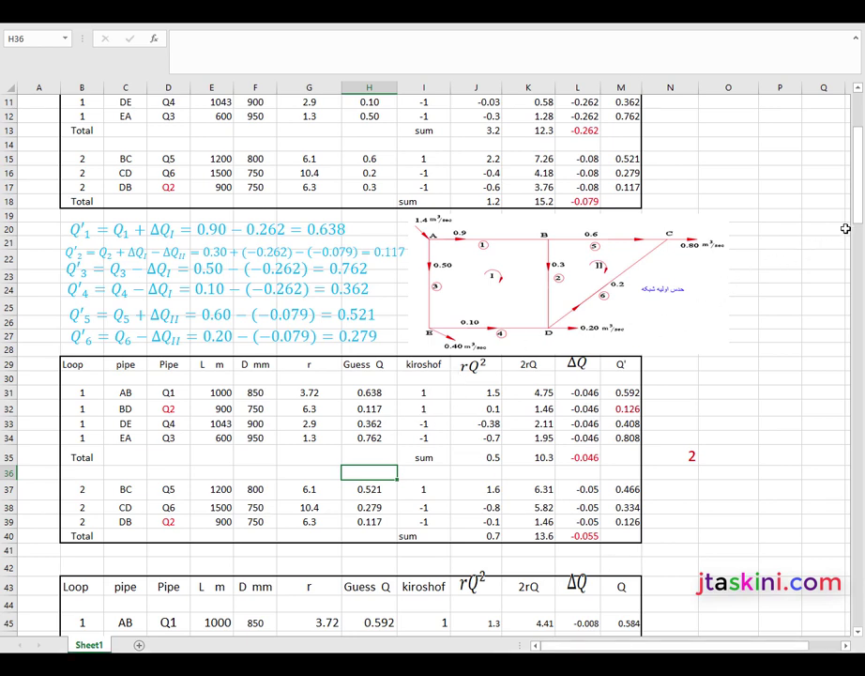
drag(861, 208, 861, 183)
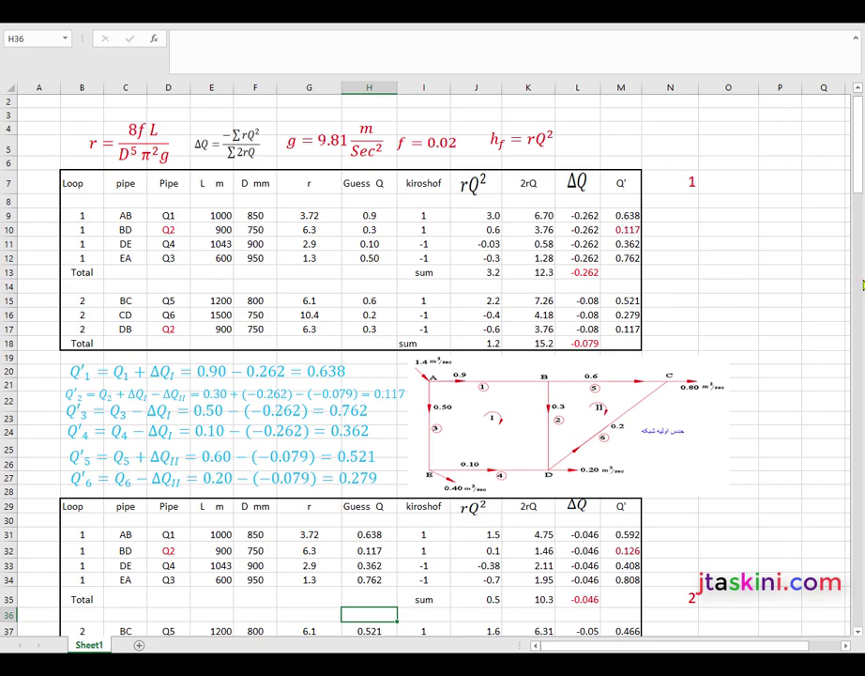
drag(861, 209, 858, 220)
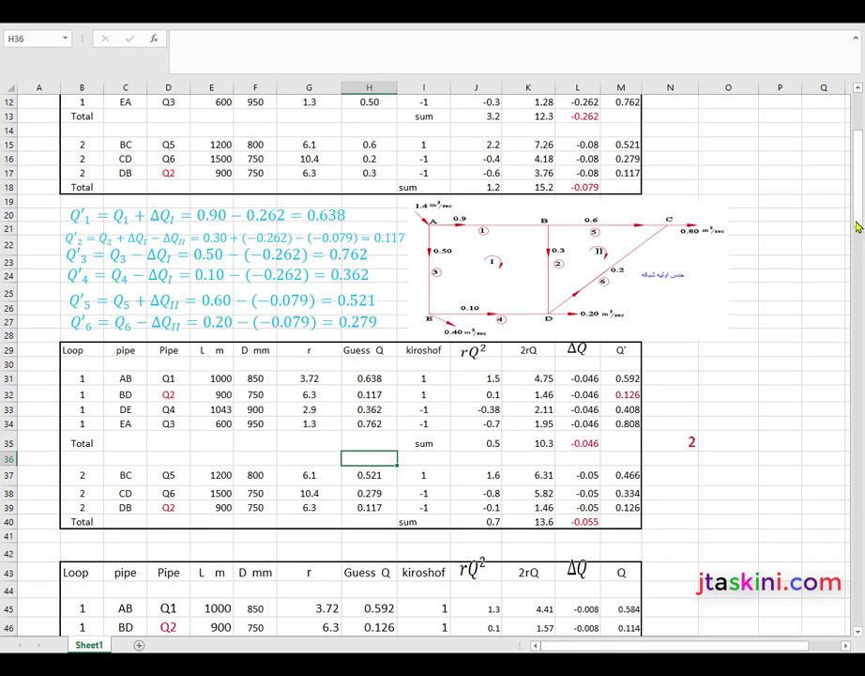
drag(857, 226, 858, 251)
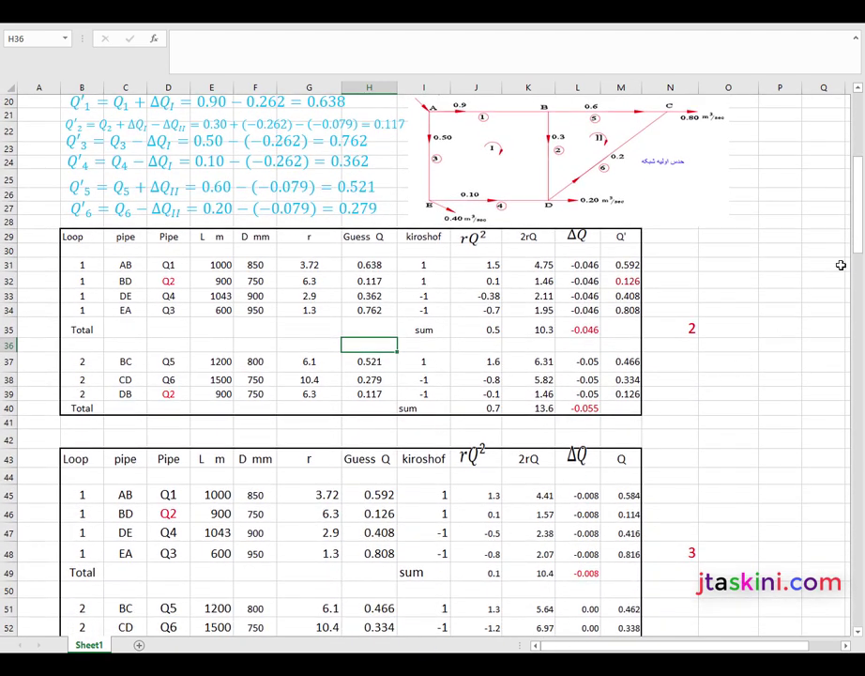
drag(857, 235, 856, 258)
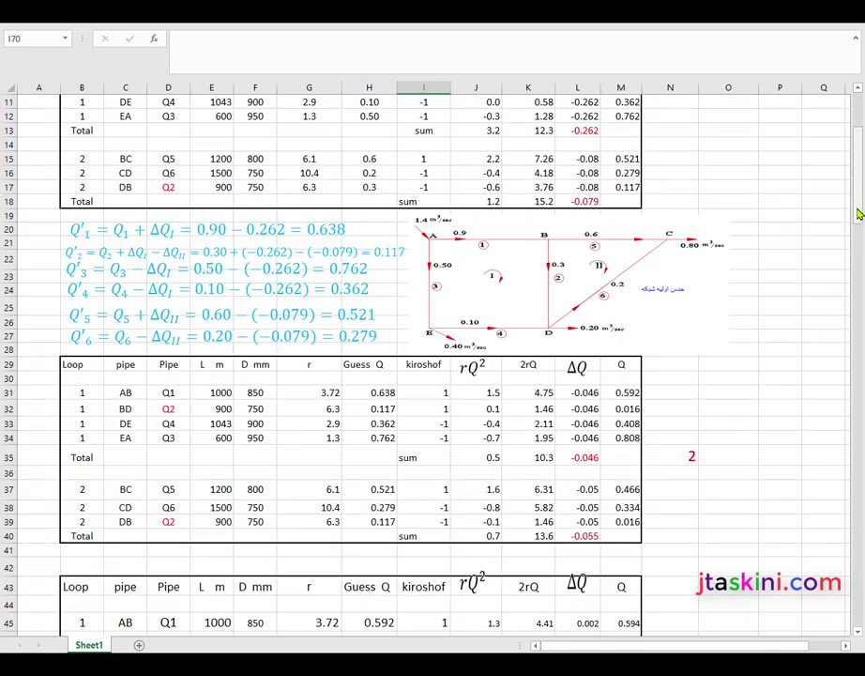
drag(857, 214, 859, 247)
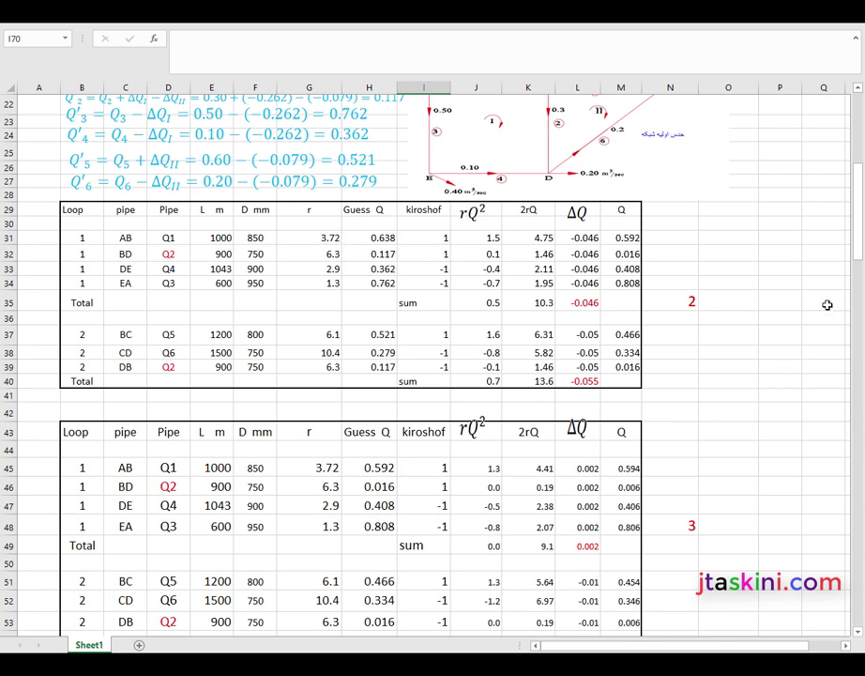
drag(858, 250, 859, 303)
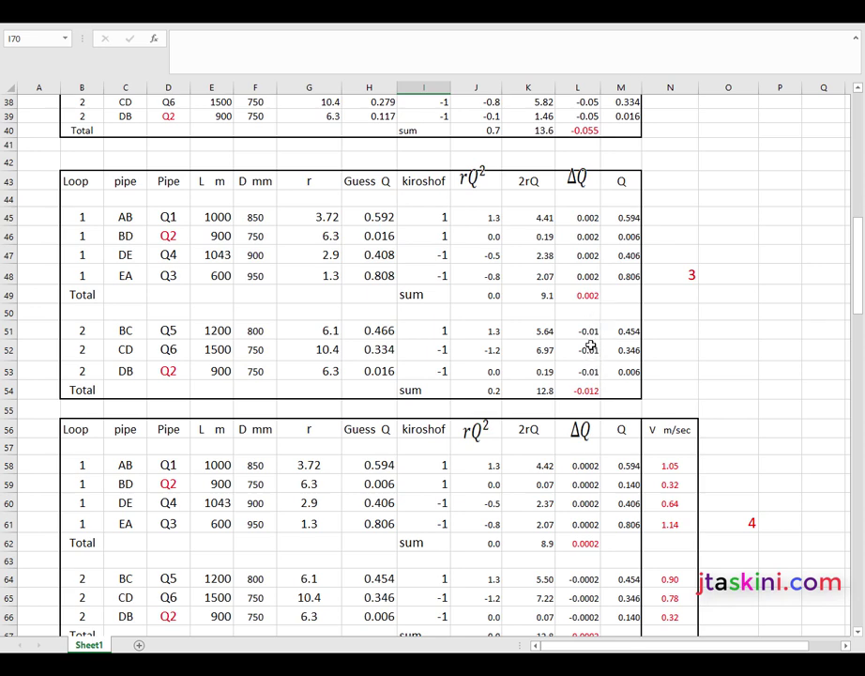
Scroll down to the network diagram showing converged flows 0.594, 0.454, 0.806, 0.14, 0.406, 0.346
drag(859, 262, 860, 291)
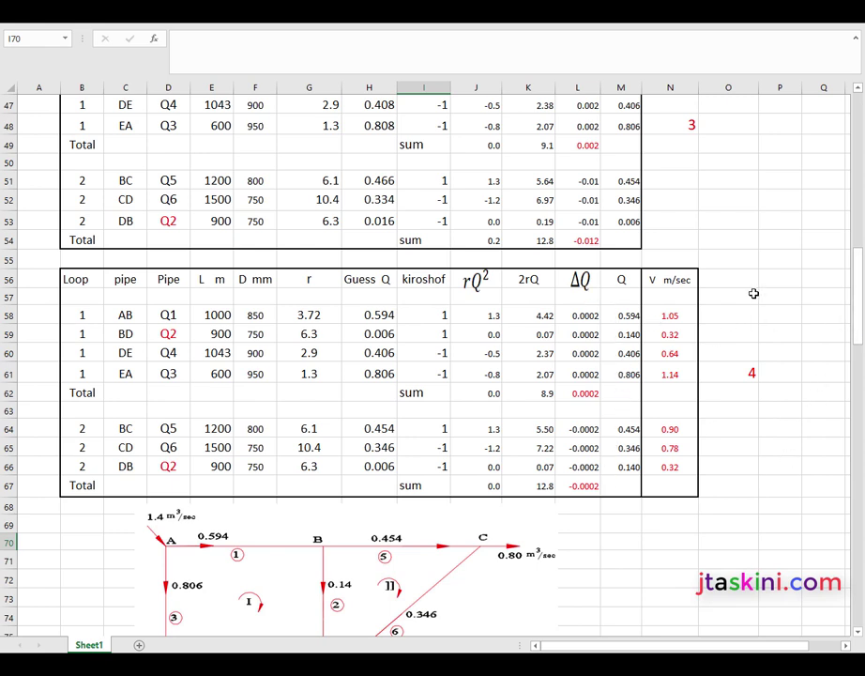
drag(859, 287, 860, 318)
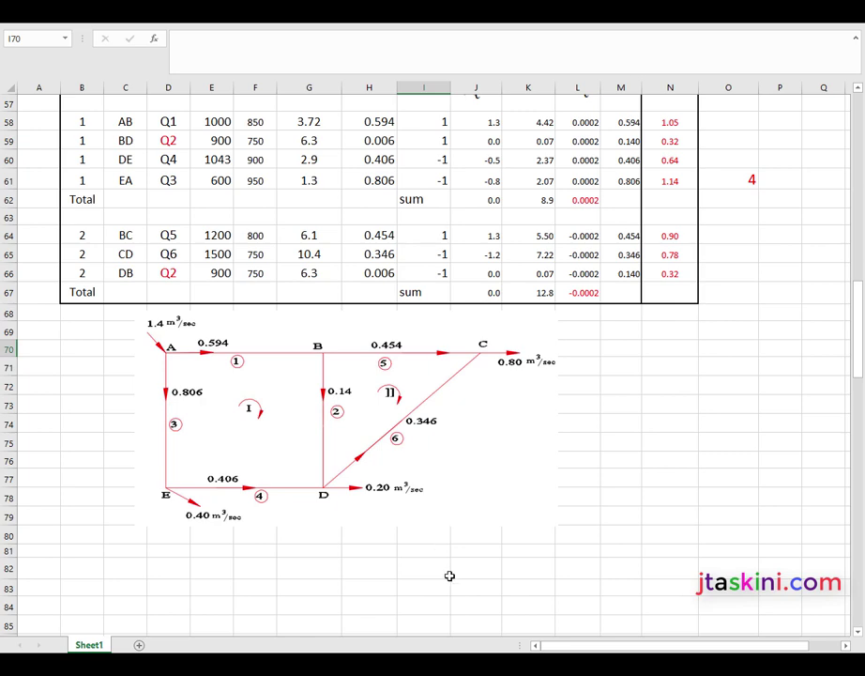
Switch to PowerPoint and present up to slide 30, Example 2's network with initial flows 400, 450, 100, 300, 350 m³/hr
key(alt+Tab)
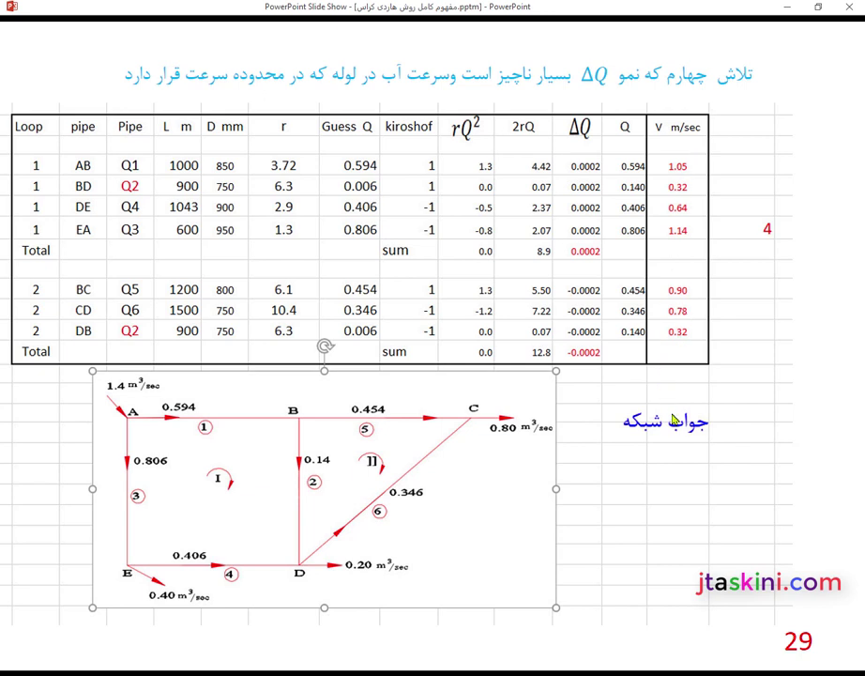
click(684, 466)
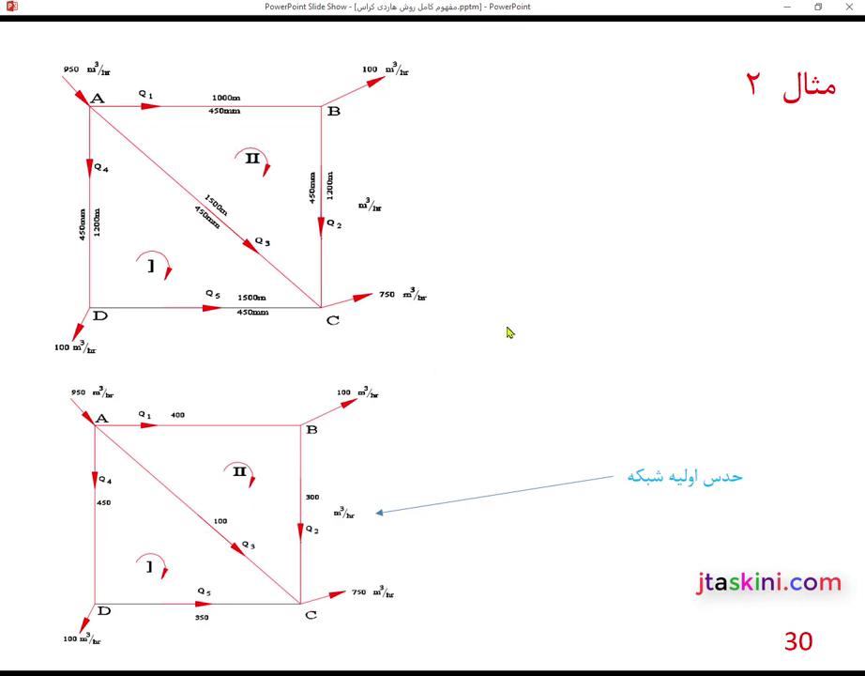
Step through Example 2's first iteration slide to slide 32, the second iteration with ΔQ -69.686 and 70.40
click(508, 332)
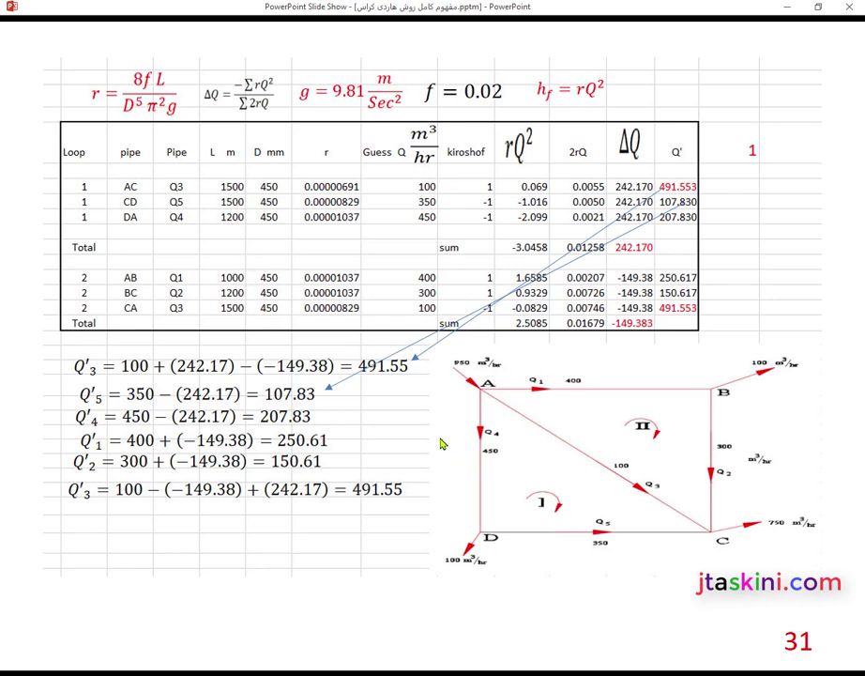
key(Left)
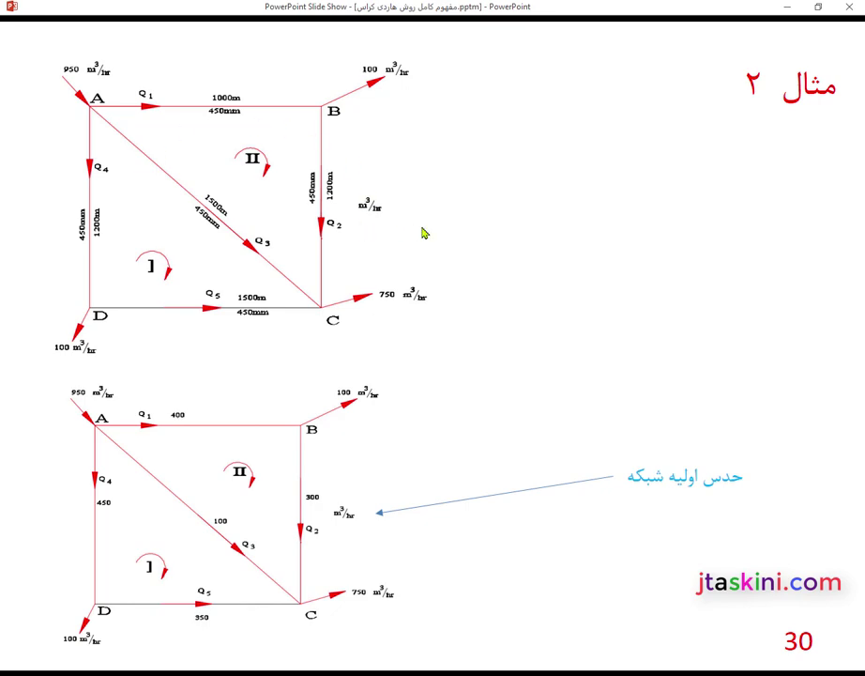
click(424, 233)
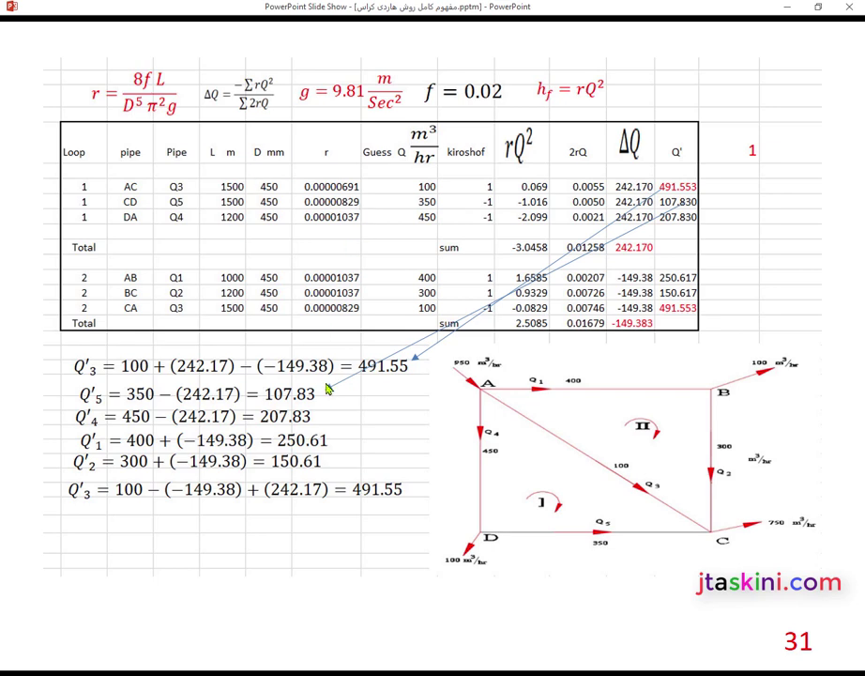
click(744, 270)
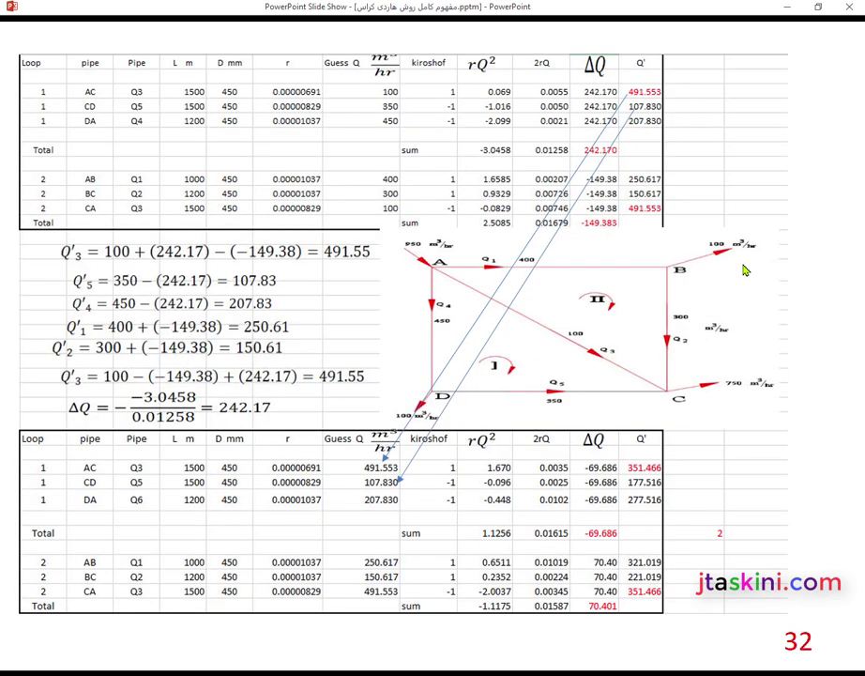
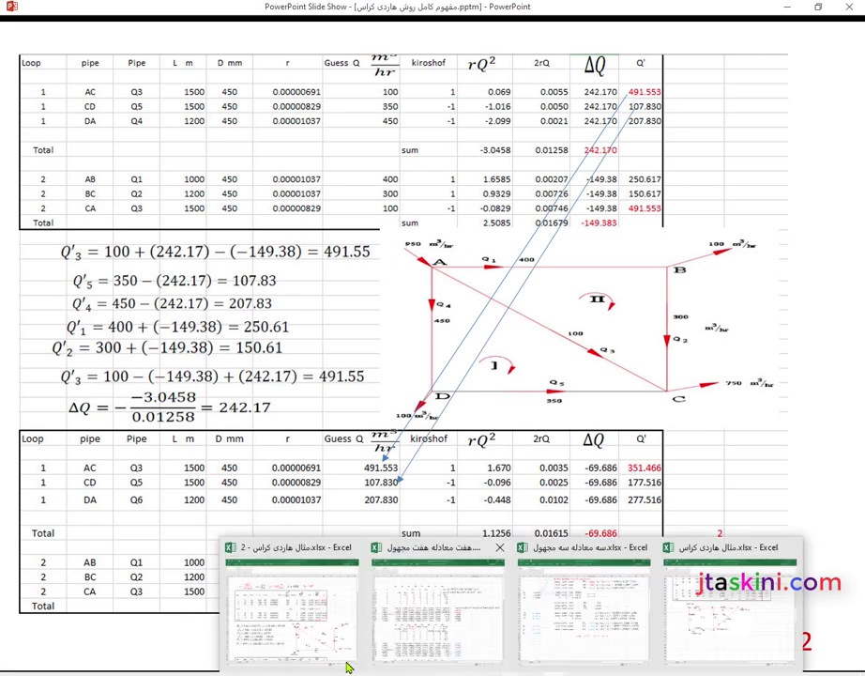
Inspect the rQ² formula in J10, then select the second-iteration Guess Q cells H37:H45
click(297, 635)
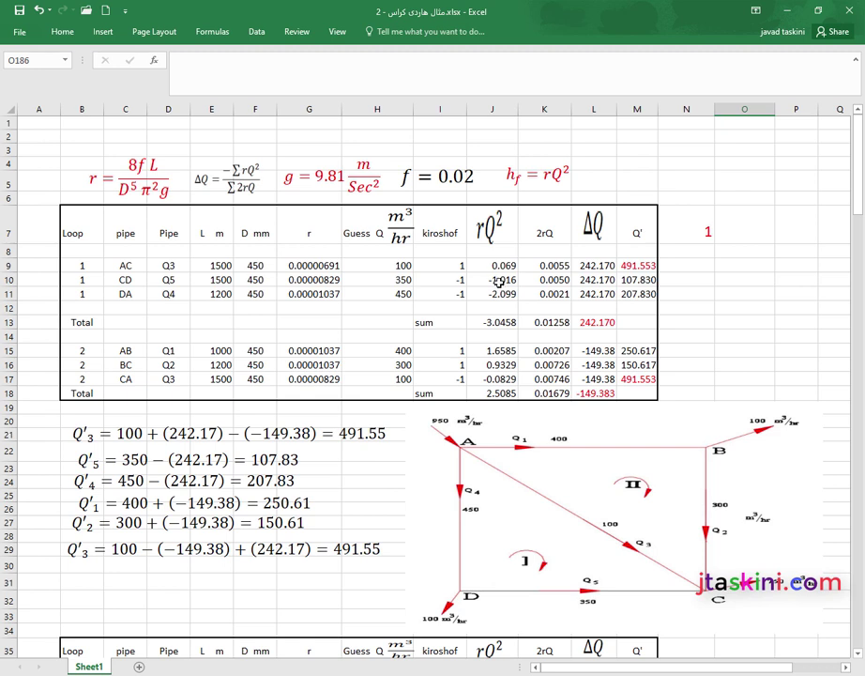
click(499, 282)
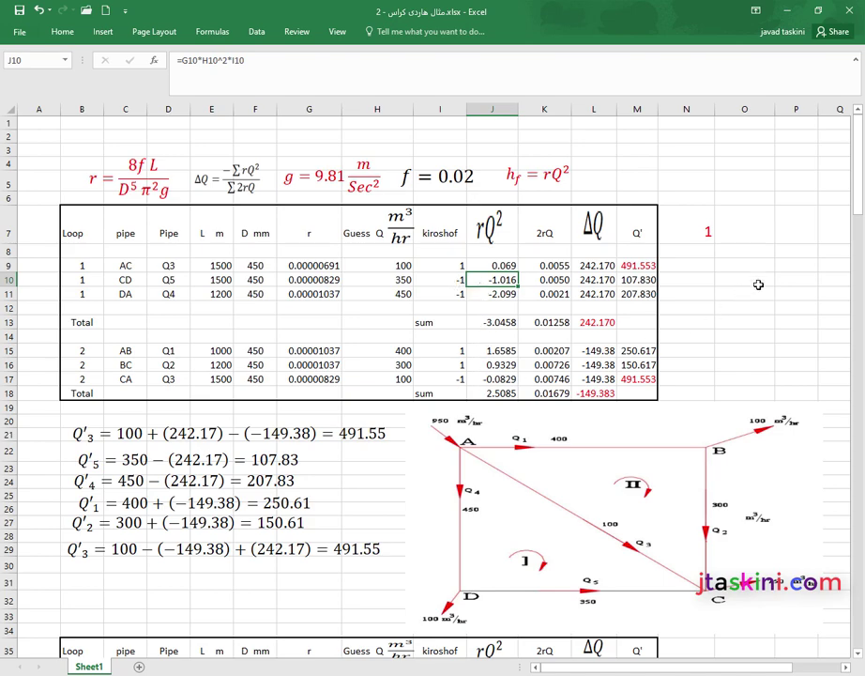
mouse_move(858, 211)
mouse_down()
mouse_move(860, 258)
mouse_move(857, 224)
mouse_up()
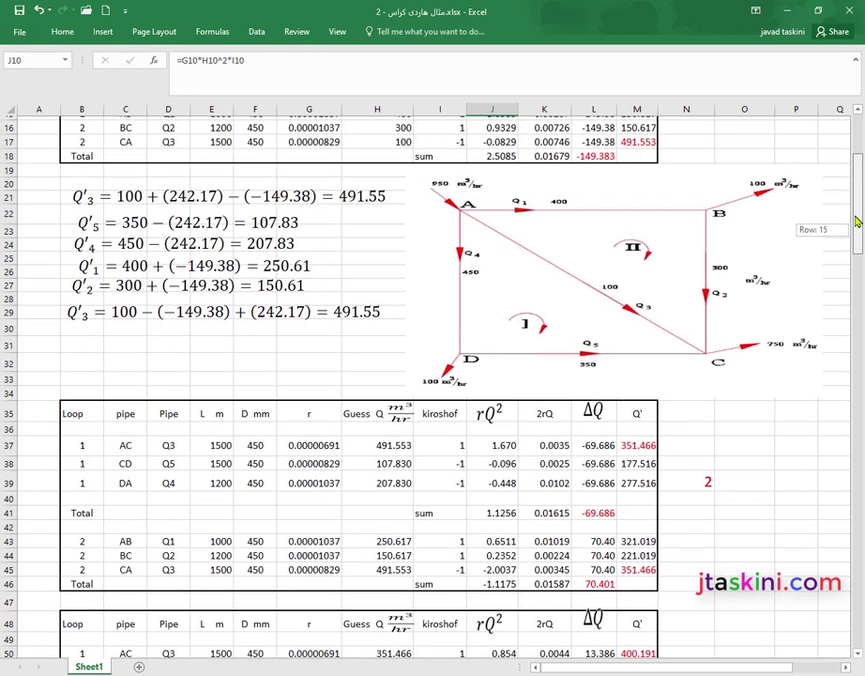
drag(857, 222, 857, 217)
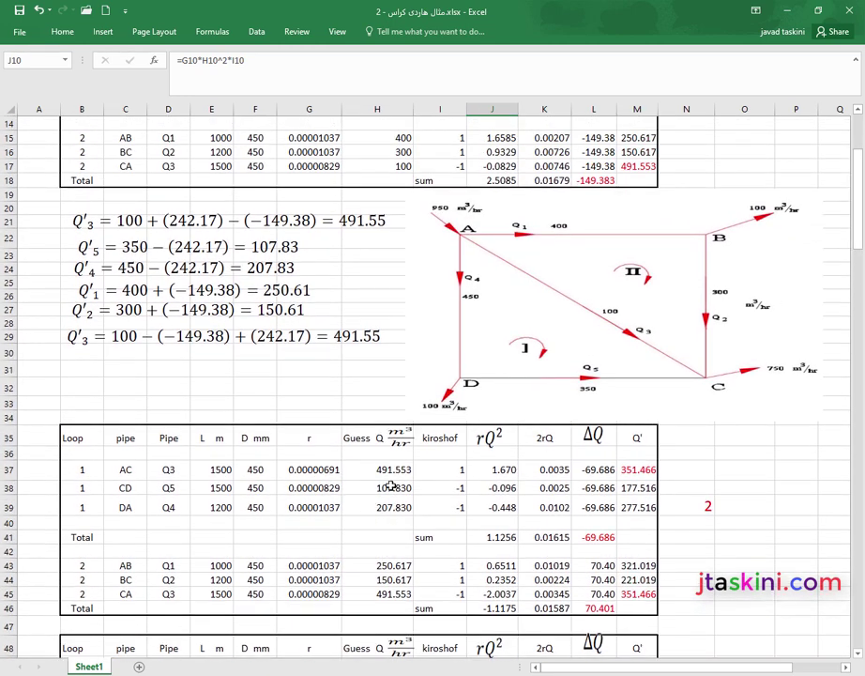
drag(857, 221, 857, 210)
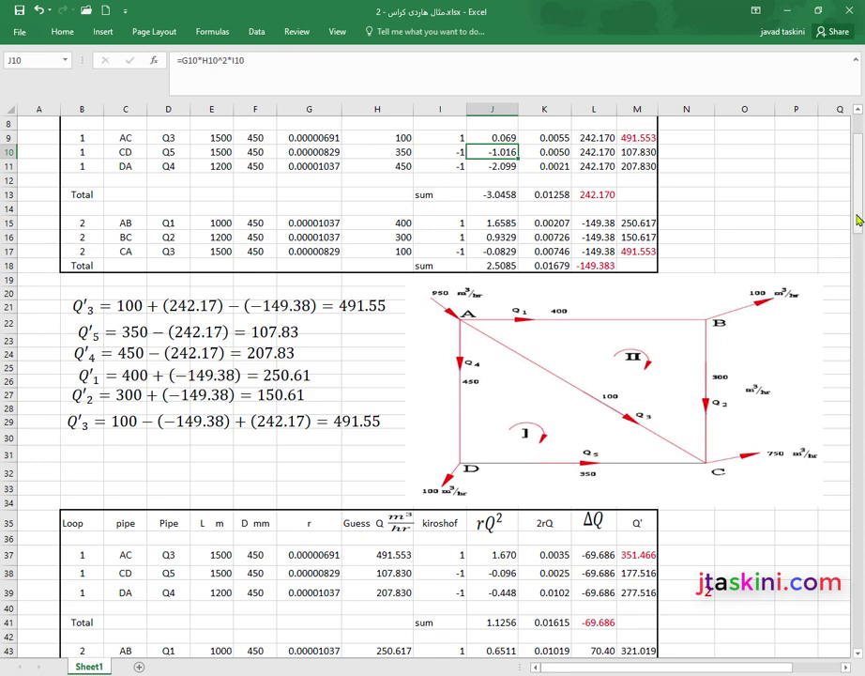
drag(857, 219, 860, 242)
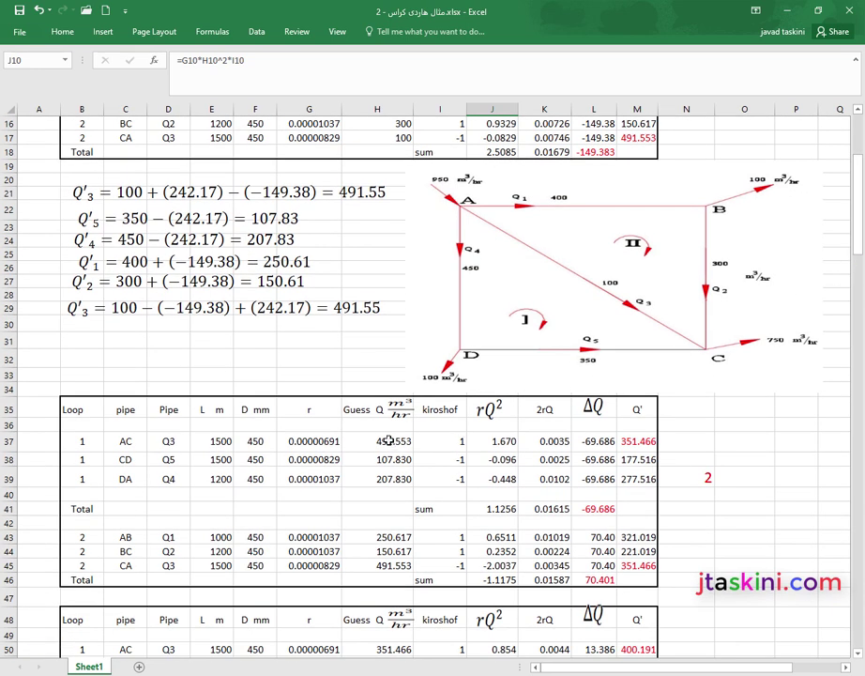
drag(388, 440, 392, 562)
Clear H37:H45 and link H37 to the first-iteration Q' value with =M9
key(Delete)
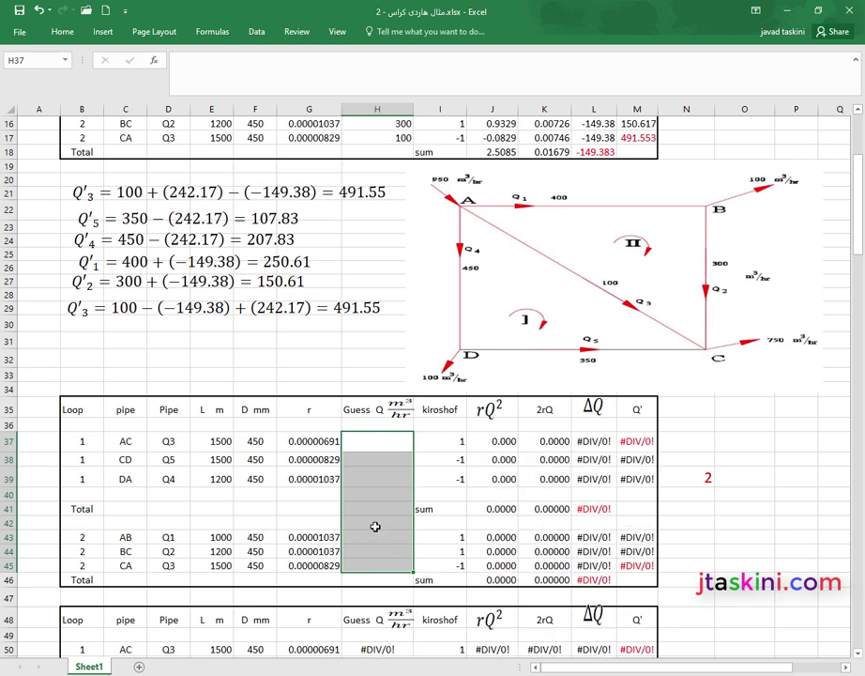
click(386, 447)
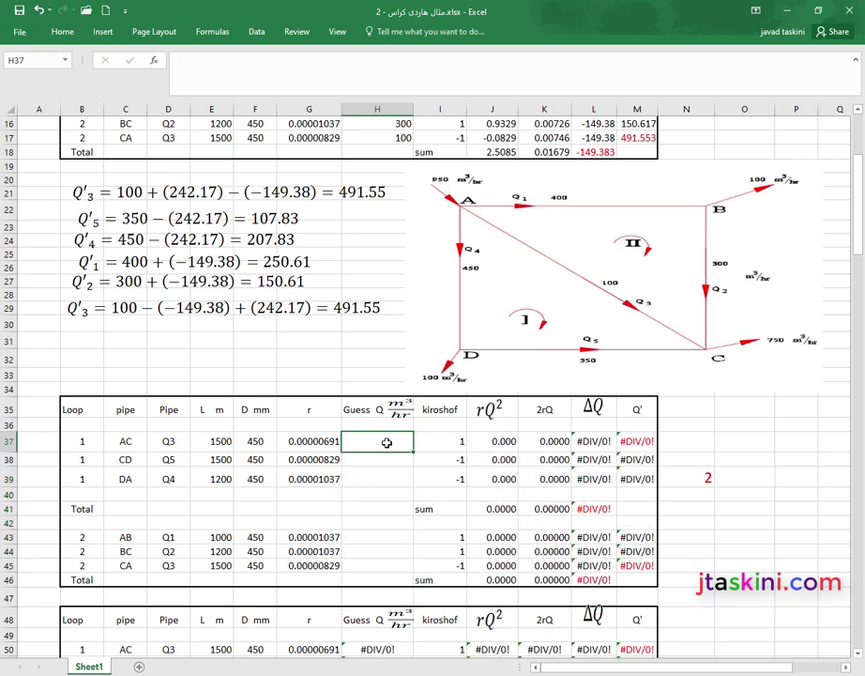
text(=)
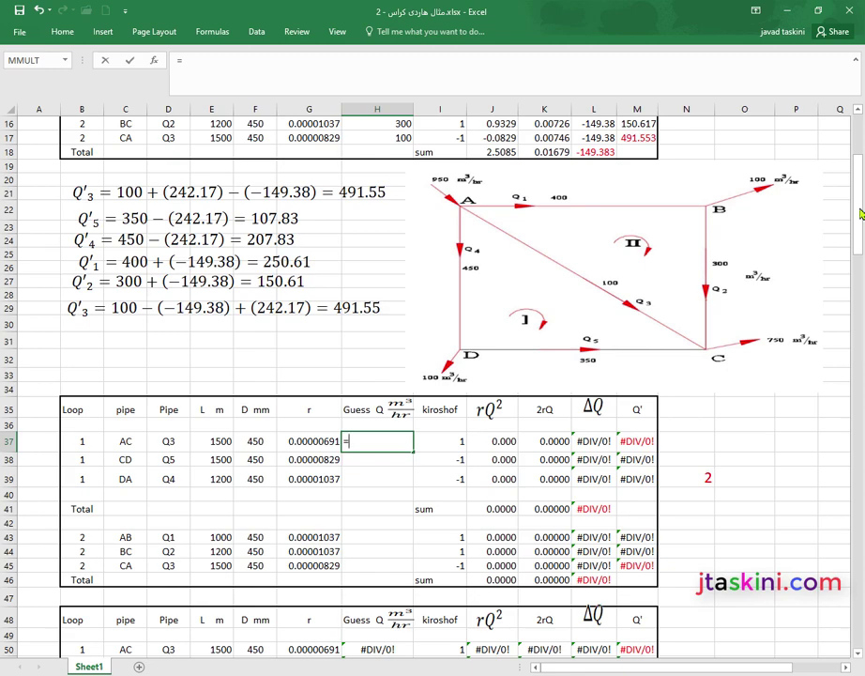
drag(861, 213, 859, 183)
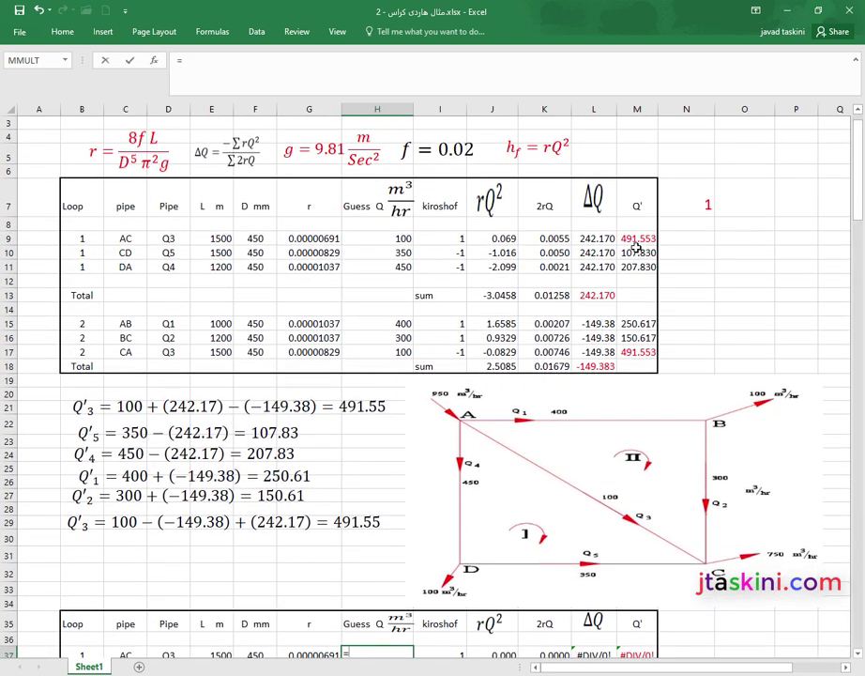
click(636, 241)
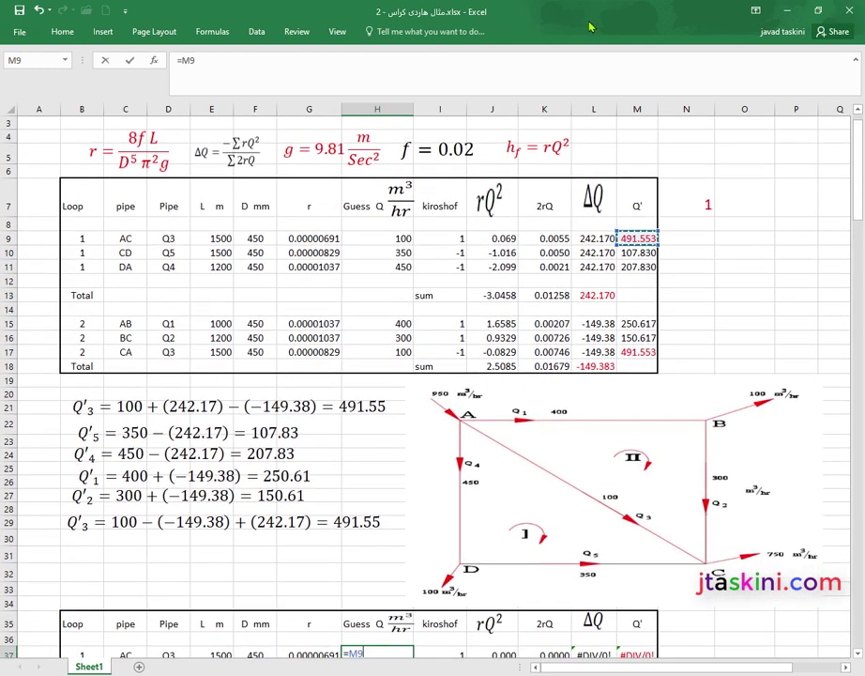
key(Return)
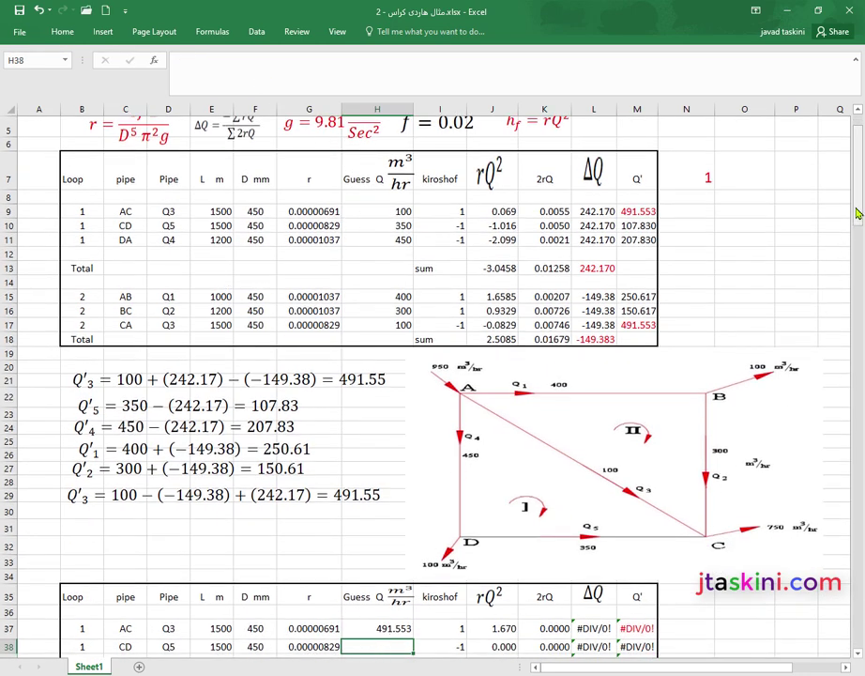
Fill the H37 link down to H45, then delete the stray 0.000 values in H40, H41 and H42
drag(855, 229, 856, 246)
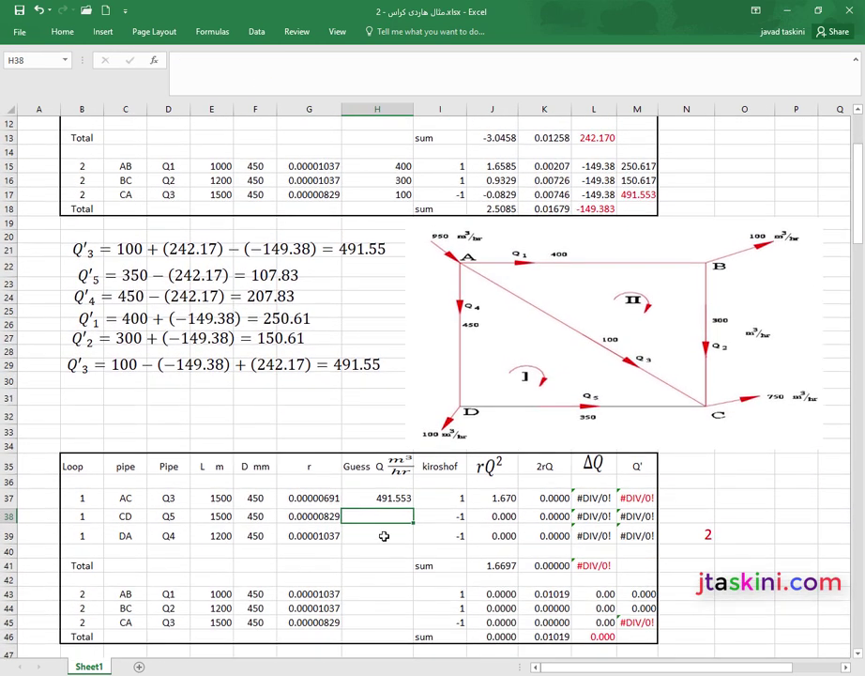
click(381, 499)
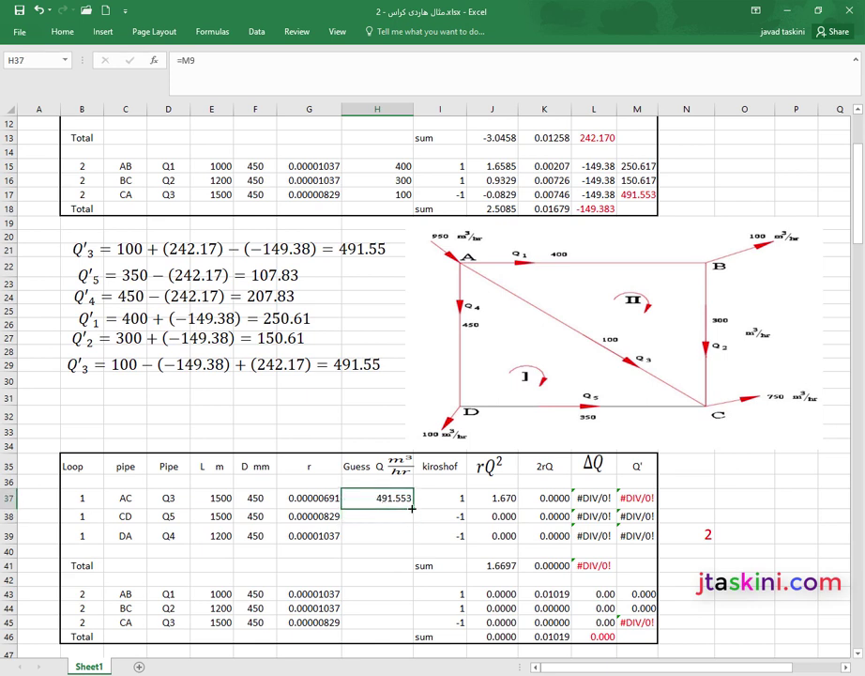
drag(414, 507, 419, 625)
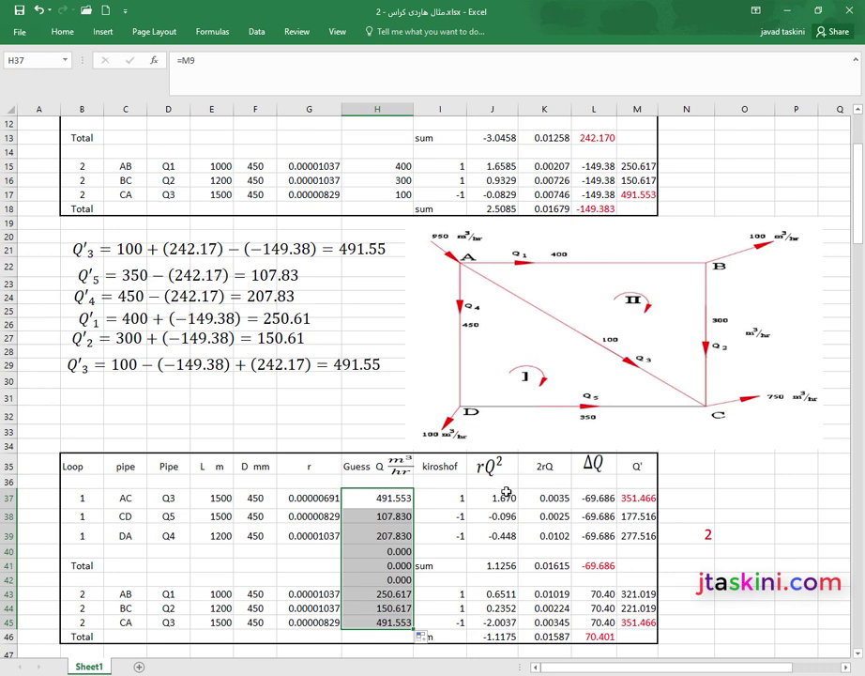
click(400, 551)
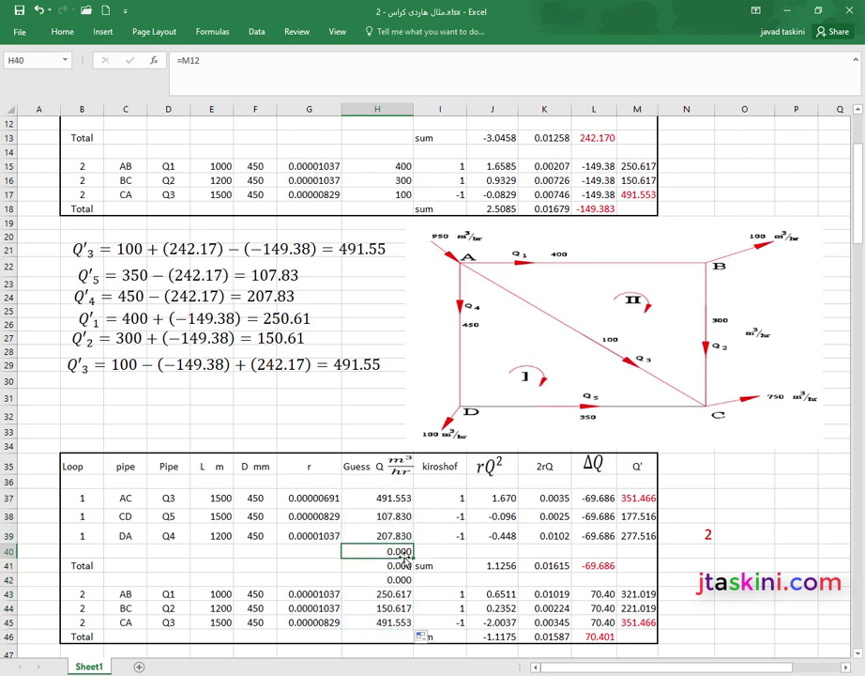
key(Delete)
click(400, 567)
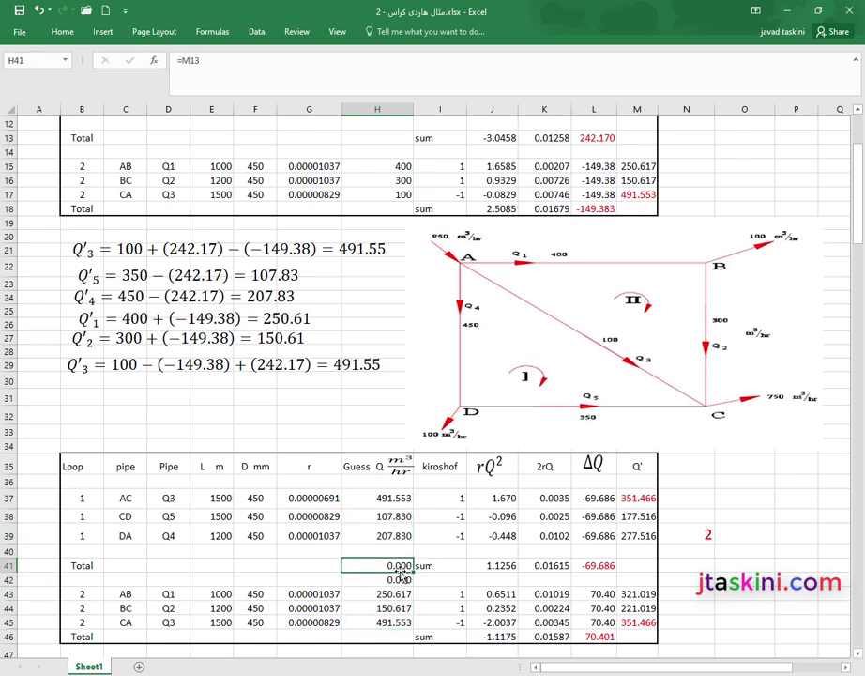
key(Delete)
click(399, 578)
key(Delete)
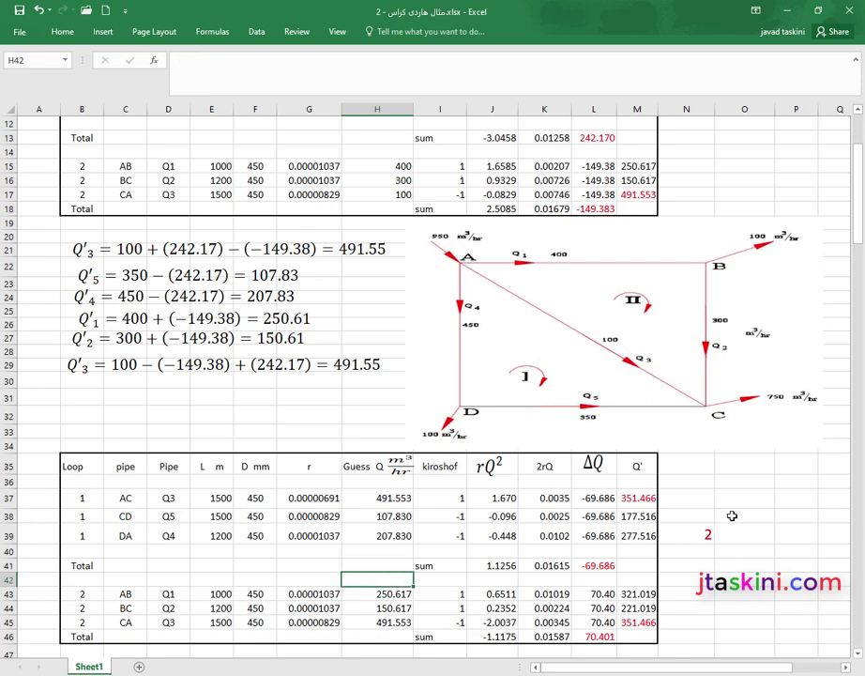
drag(858, 235, 857, 282)
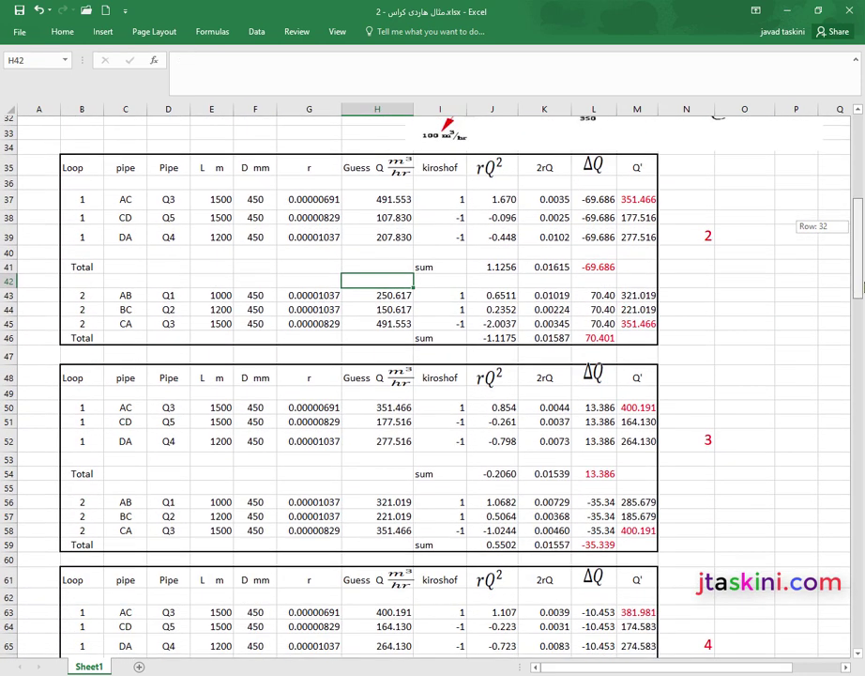
drag(858, 282, 857, 292)
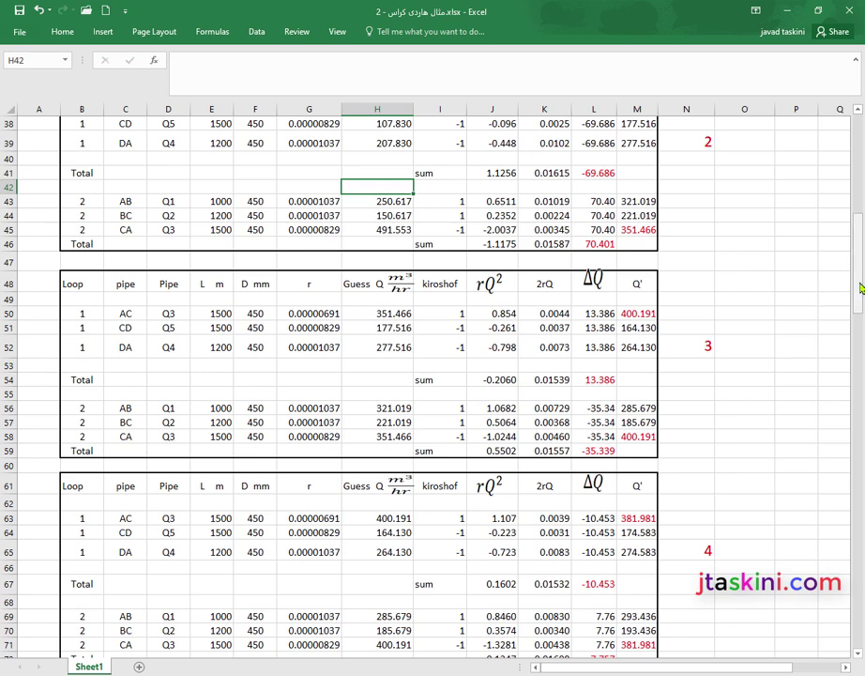
drag(858, 272, 858, 252)
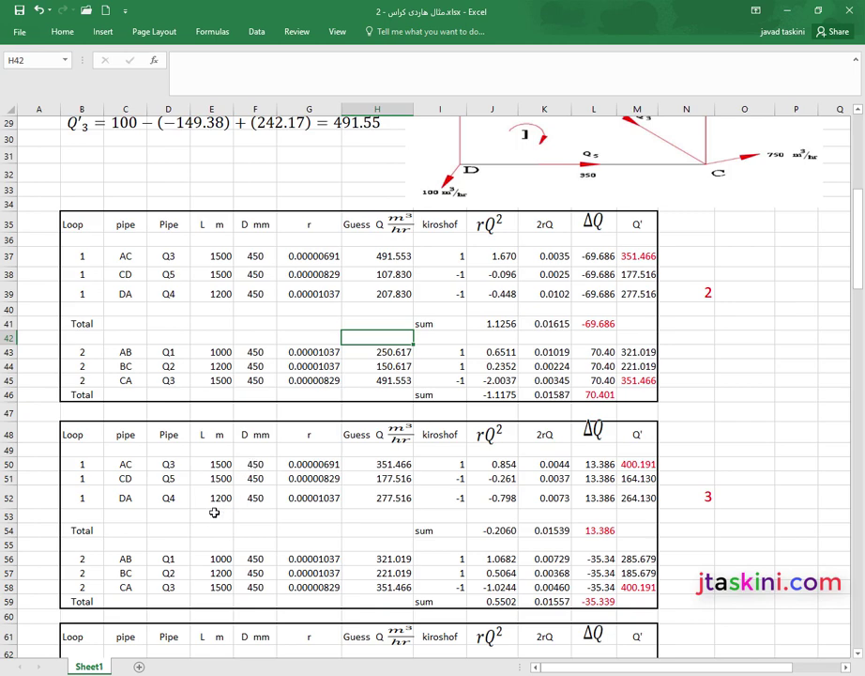
scroll(202, 474, down, 2)
scroll(188, 507, down, 1)
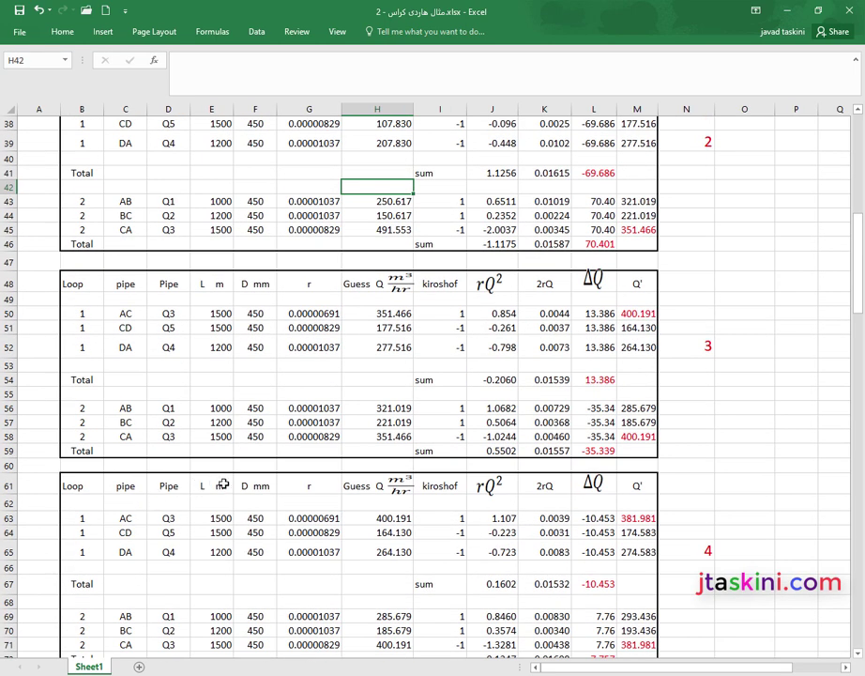
scroll(308, 418, up, 3)
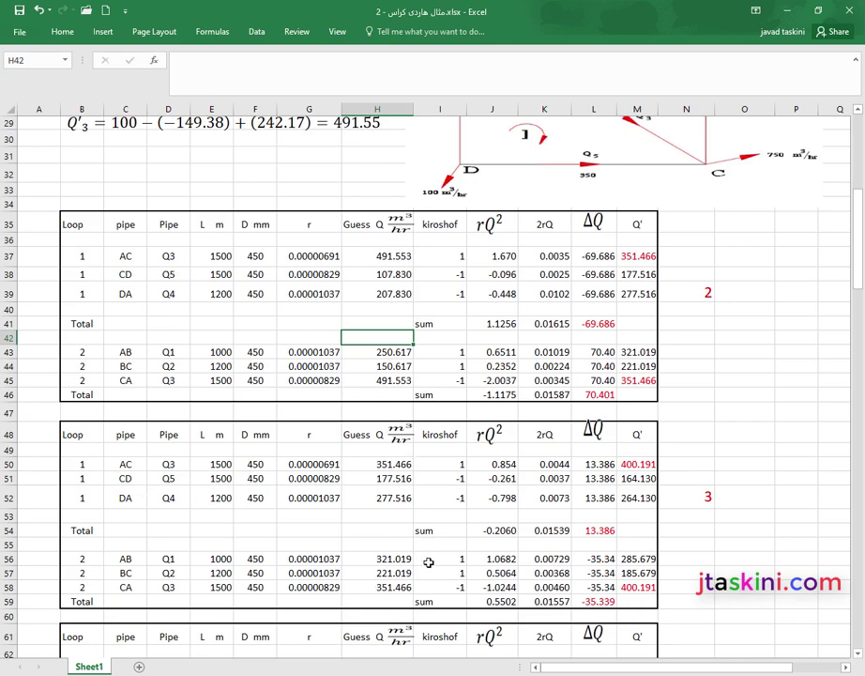
scroll(428, 561, down, 2)
scroll(398, 554, down, 1)
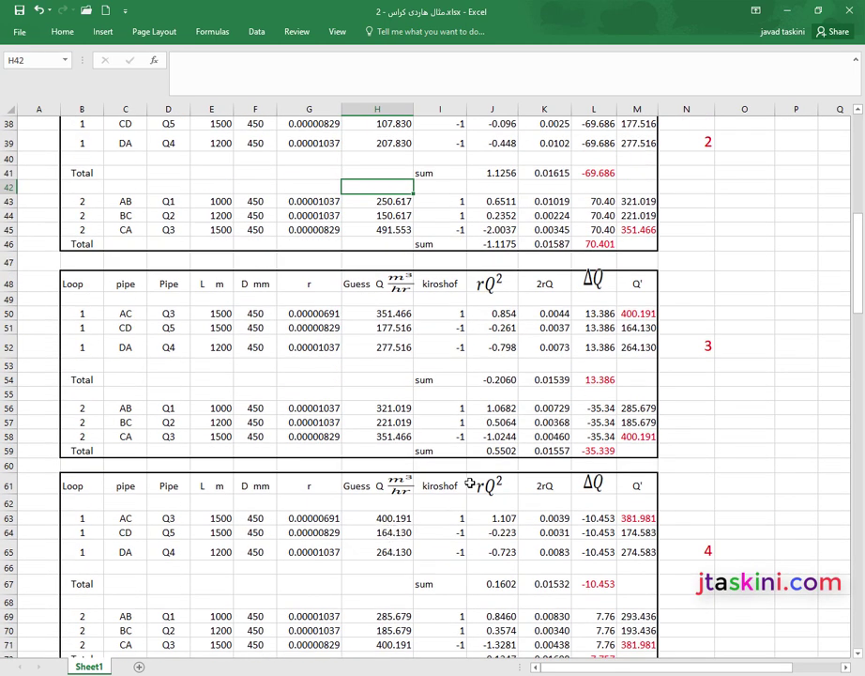
scroll(400, 534, down, 1)
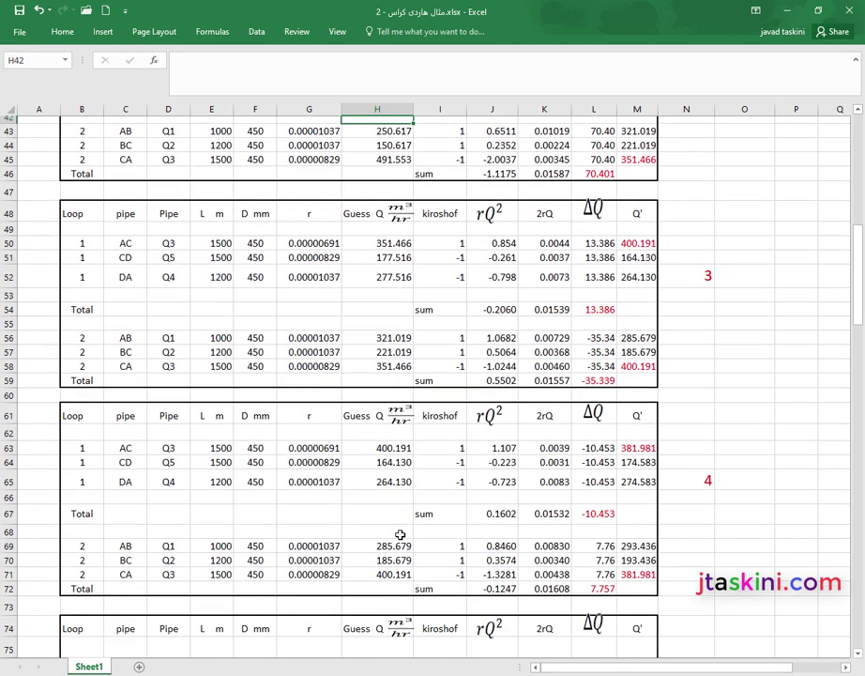
scroll(399, 534, down, 1)
scroll(402, 529, down, 2)
scroll(403, 527, down, 3)
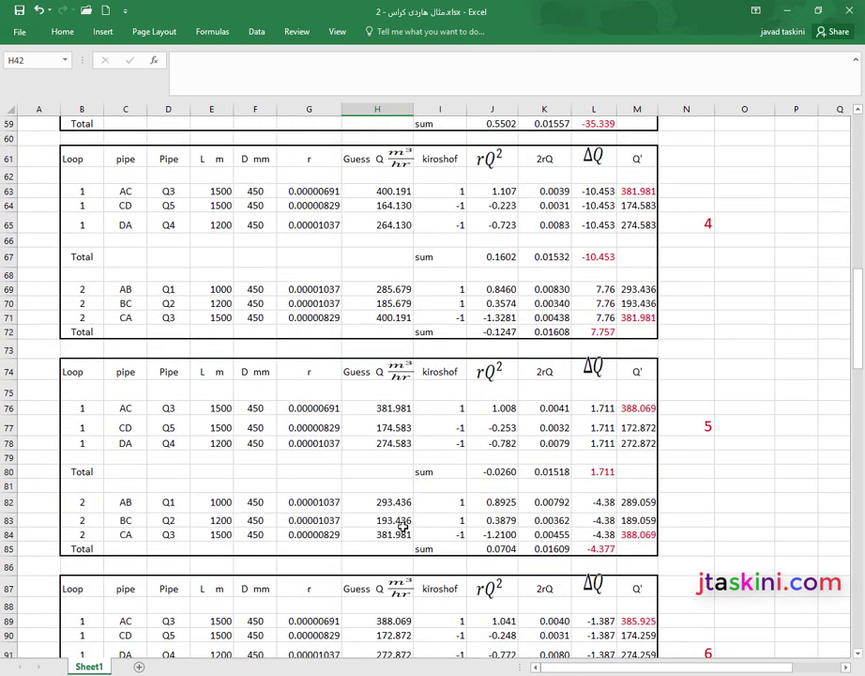
scroll(404, 527, down, 2)
scroll(403, 526, down, 1)
scroll(403, 521, down, 1)
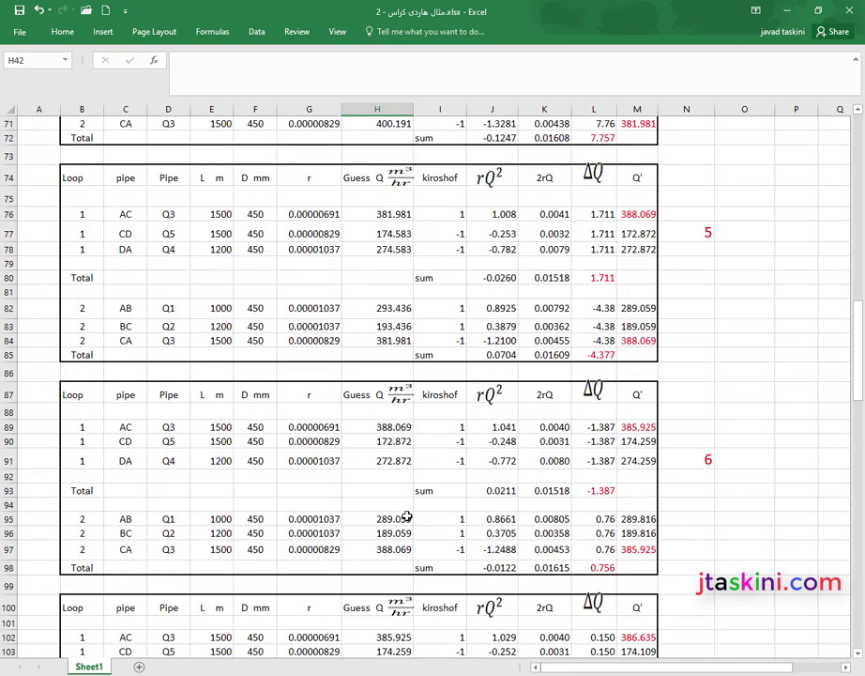
scroll(406, 515, down, 2)
scroll(406, 515, down, 3)
scroll(406, 517, down, 3)
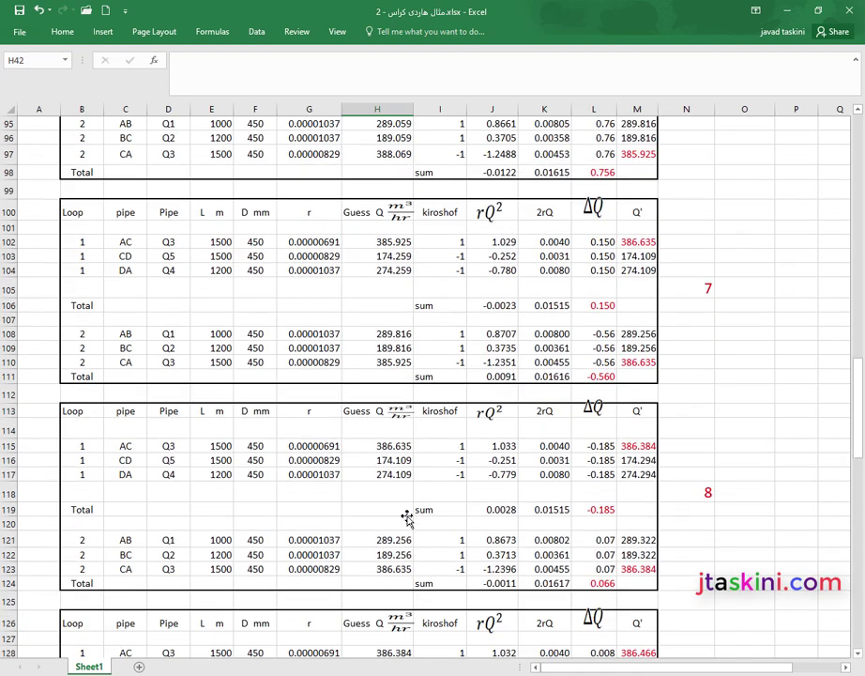
scroll(406, 517, down, 3)
scroll(406, 516, down, 1)
scroll(407, 515, down, 2)
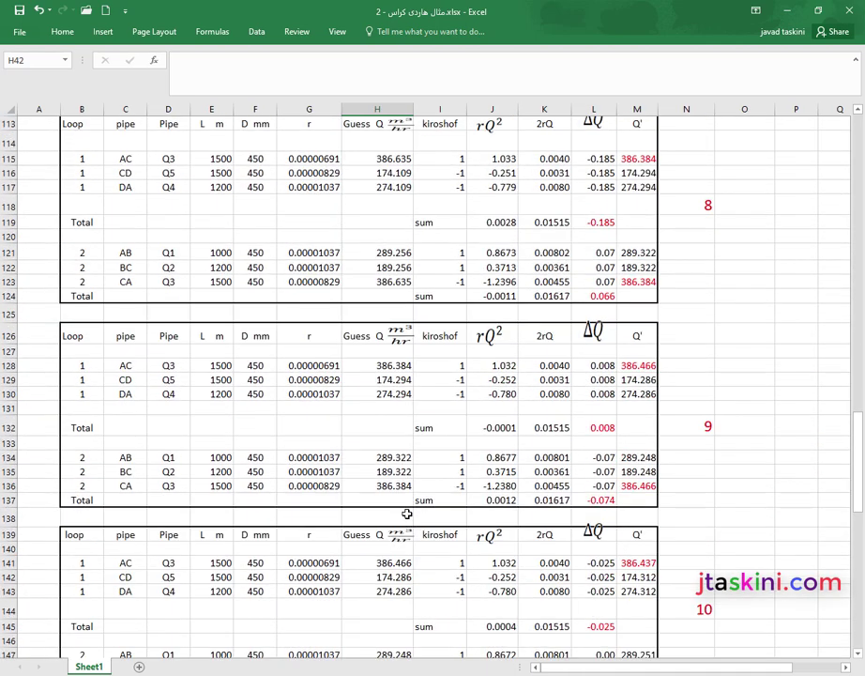
scroll(407, 513, down, 2)
scroll(407, 514, down, 3)
scroll(406, 514, down, 3)
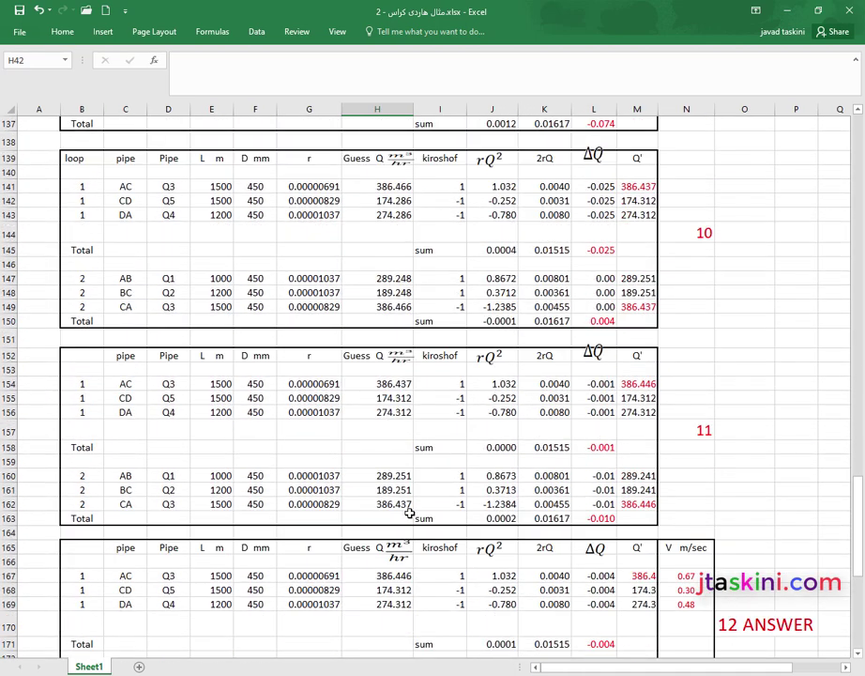
scroll(410, 515, down, 3)
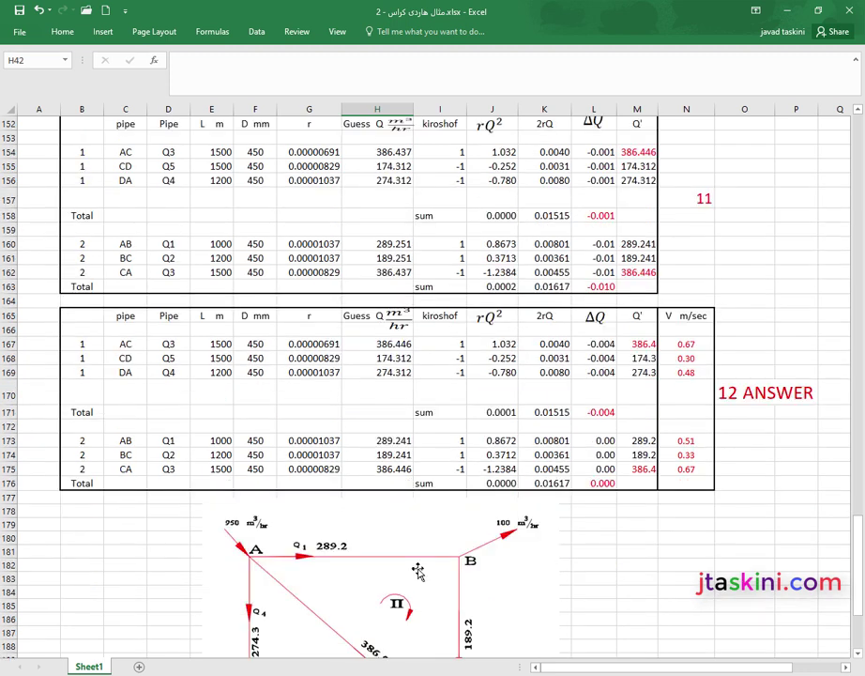
scroll(418, 572, down, 2)
drag(856, 546, 849, 127)
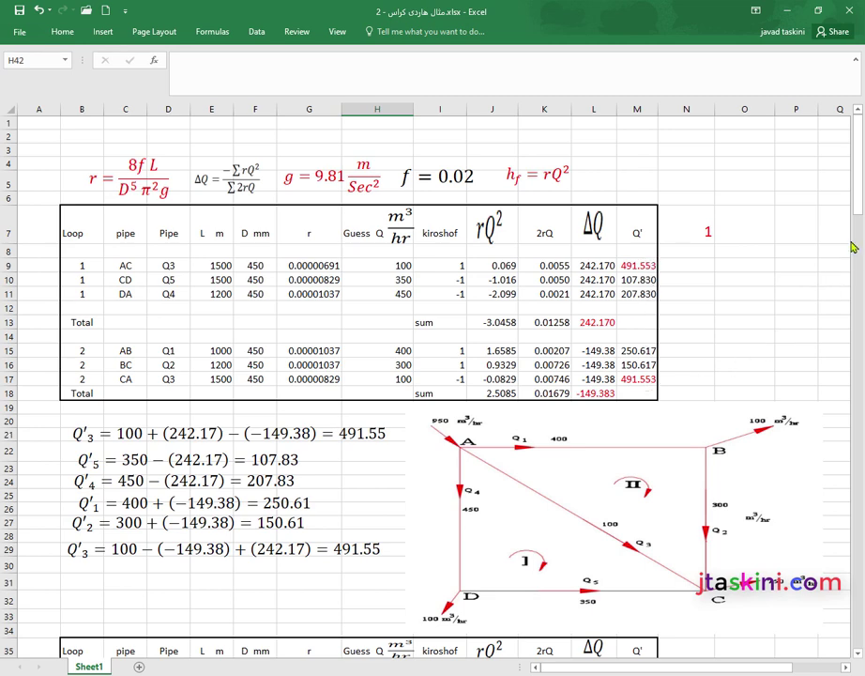
mouse_move(858, 222)
mouse_down()
mouse_move(856, 246)
mouse_move(856, 199)
mouse_up()
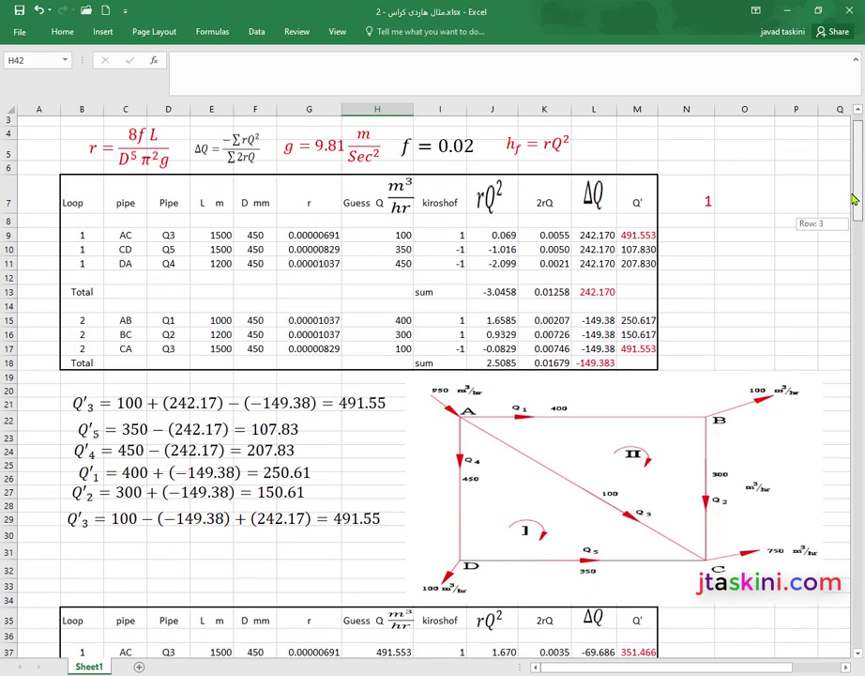
mouse_move(64, 232)
mouse_down()
mouse_move(480, 368)
mouse_move(630, 391)
mouse_up()
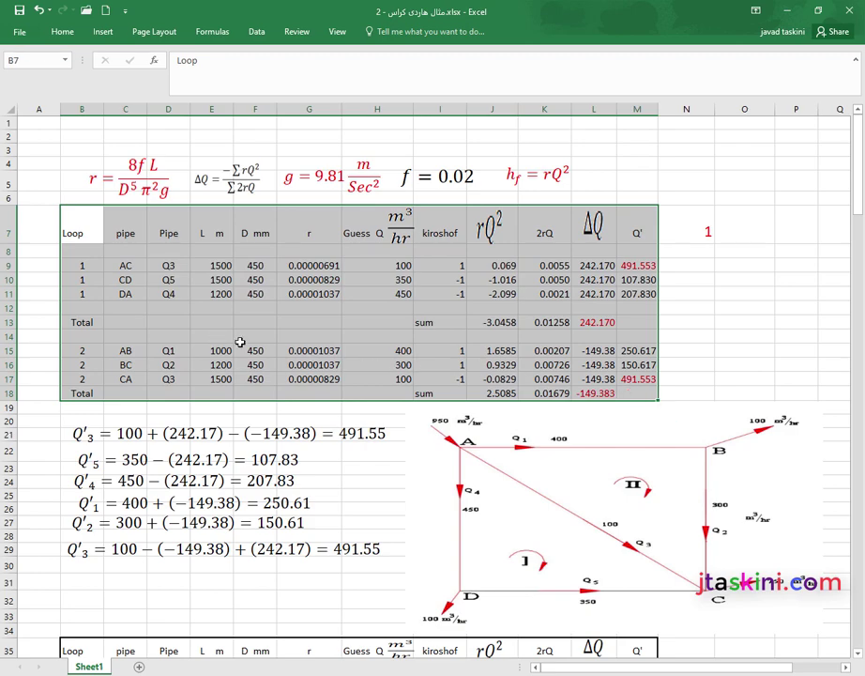
click(745, 267)
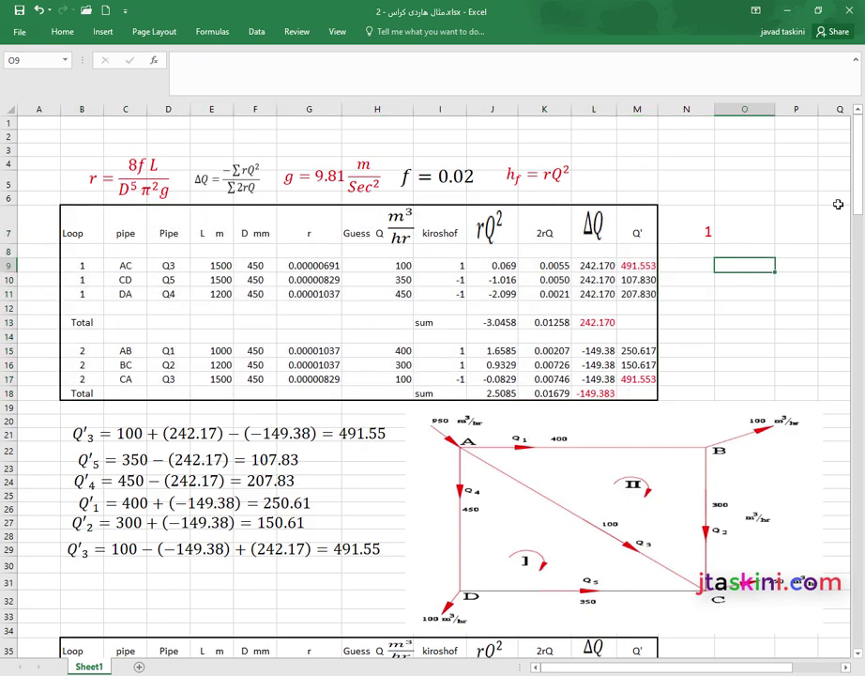
drag(857, 178, 852, 253)
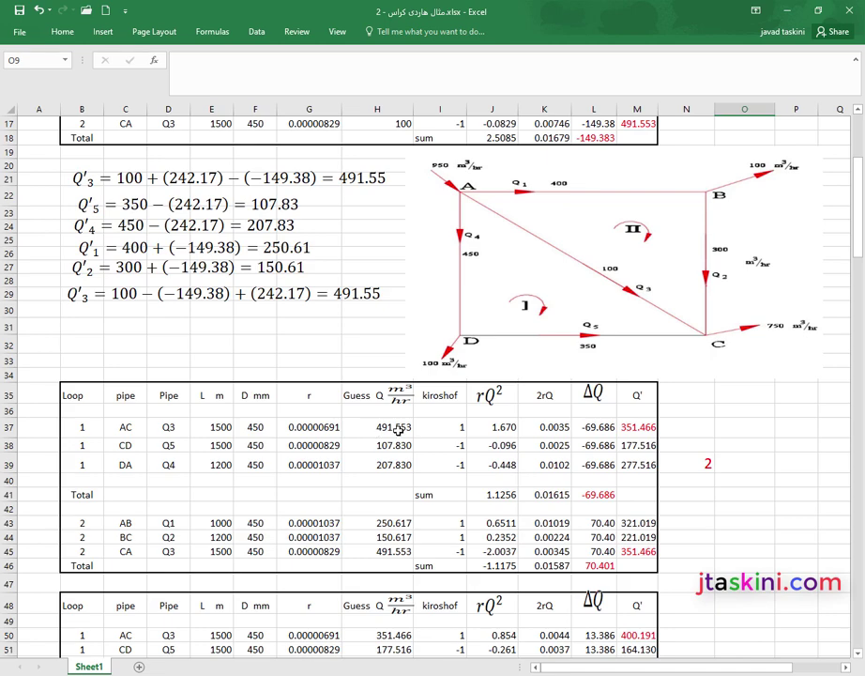
drag(857, 239, 857, 193)
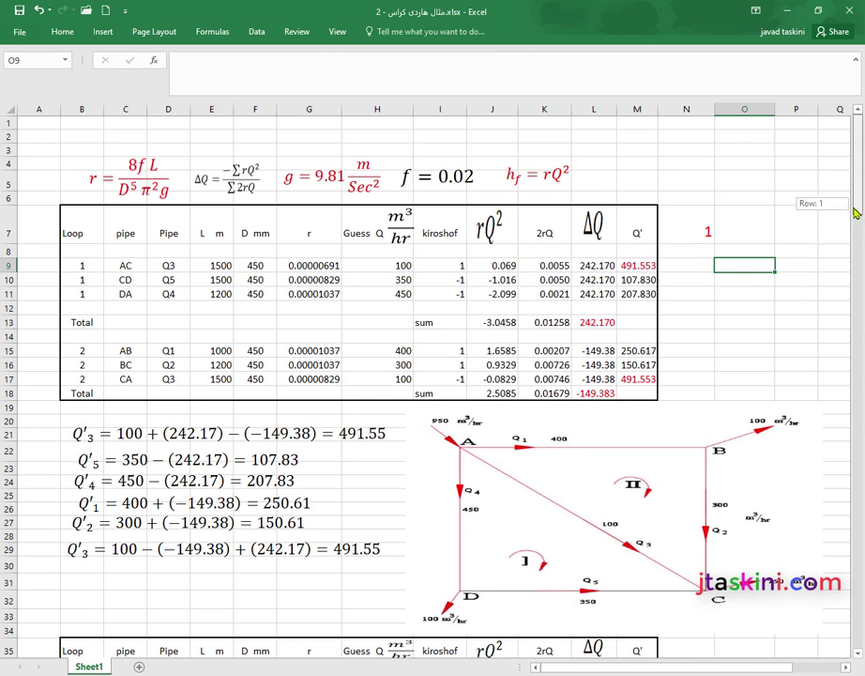
drag(858, 208, 857, 218)
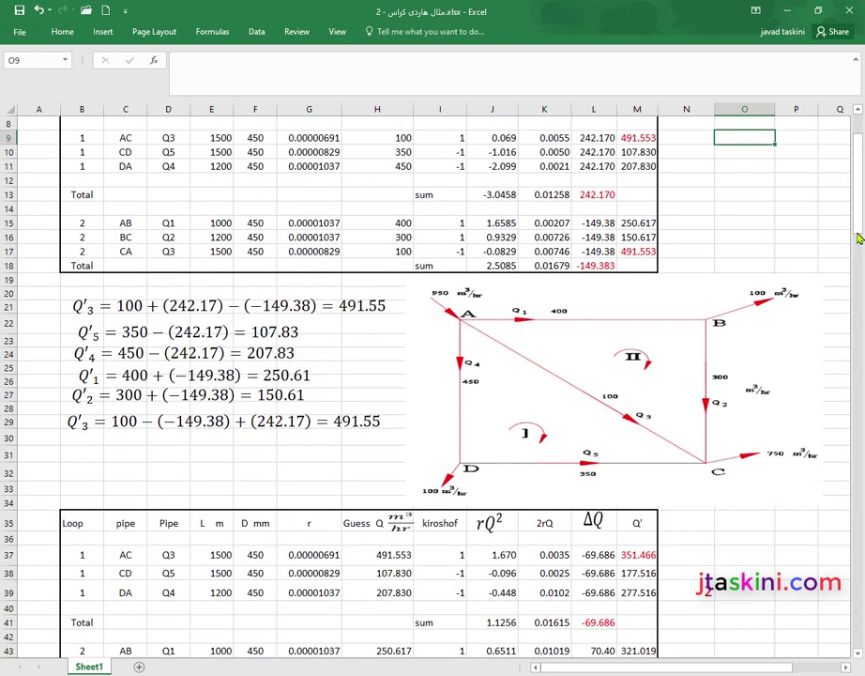
drag(858, 239, 859, 620)
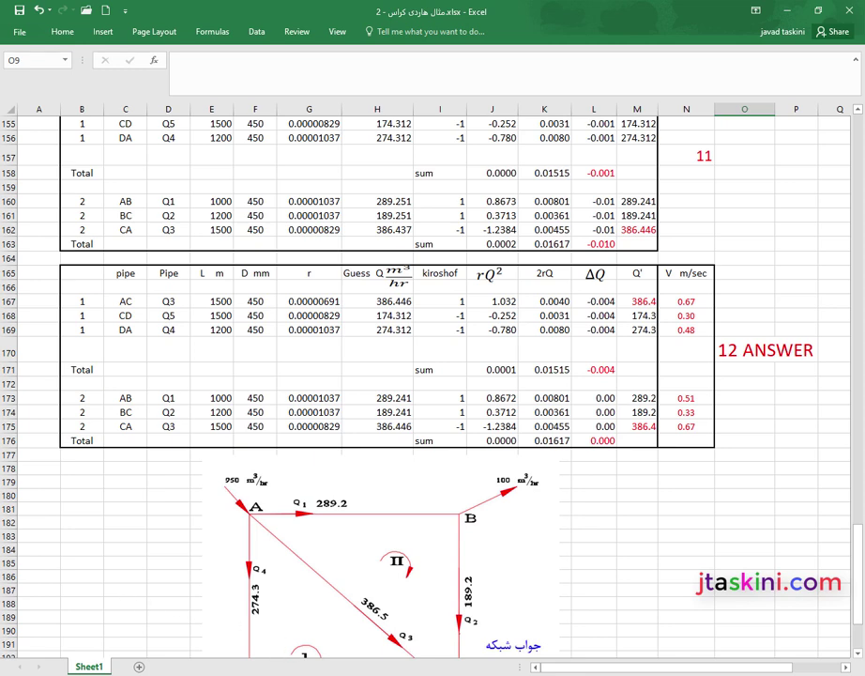
Bring the full answer diagram into view, select cell N183, and return to the PowerPoint slide show
drag(858, 584, 859, 593)
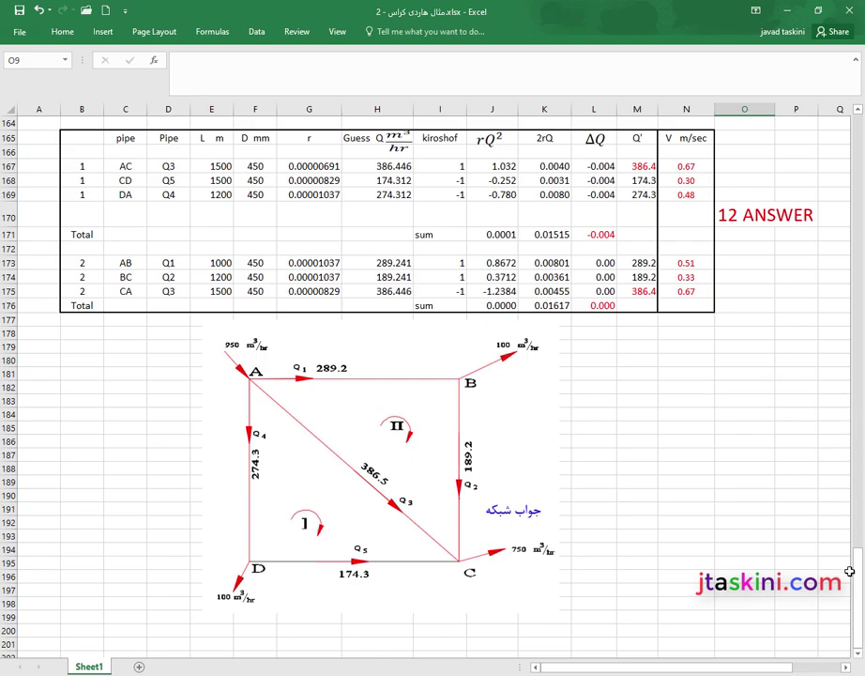
mouse_move(857, 563)
mouse_down()
mouse_move(859, 498)
mouse_move(855, 574)
mouse_up()
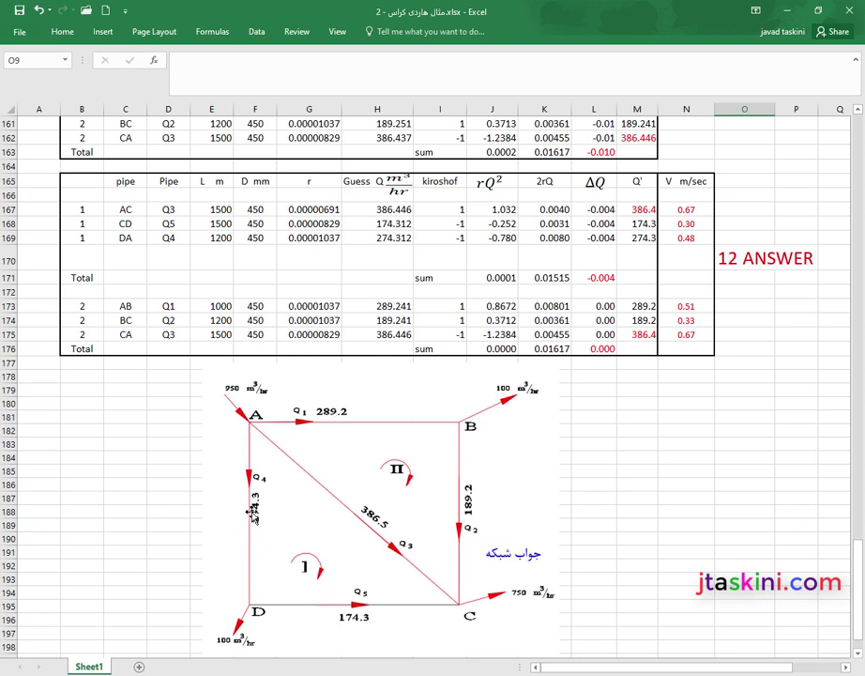
click(679, 445)
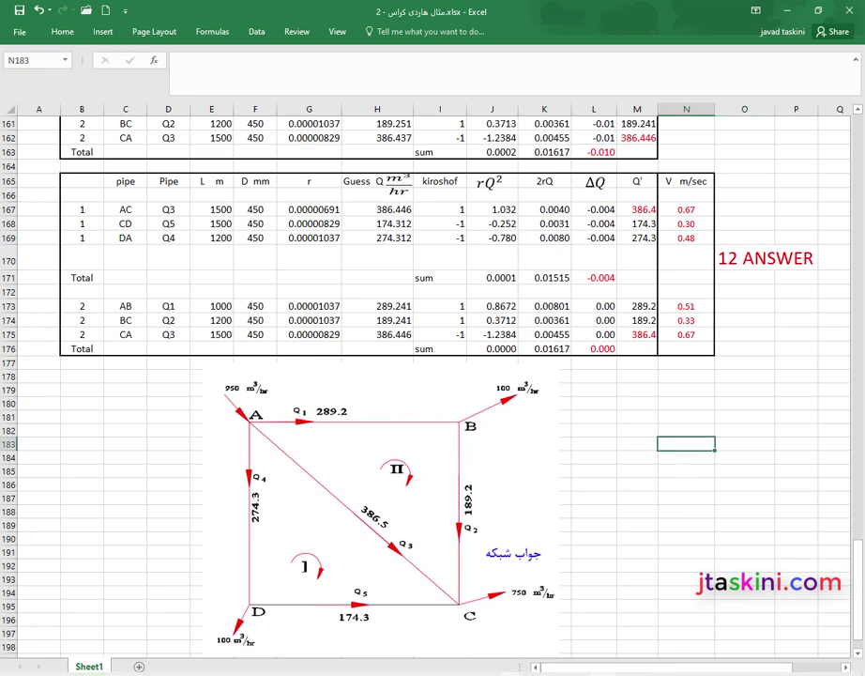
key(alt+Tab)
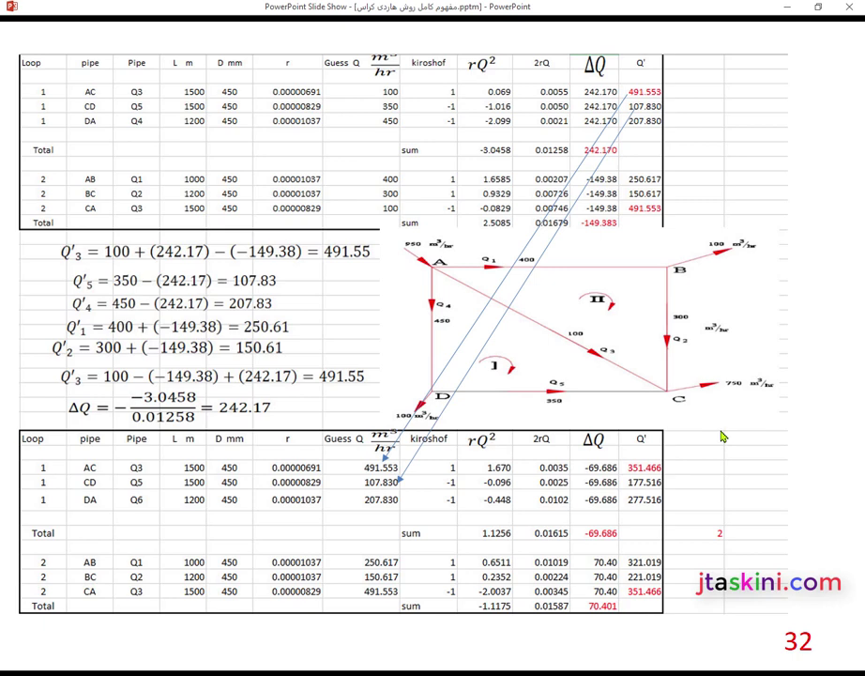
Advance the slide show from slide 32 past the final answer to the thank-you slide 34
key(Right)
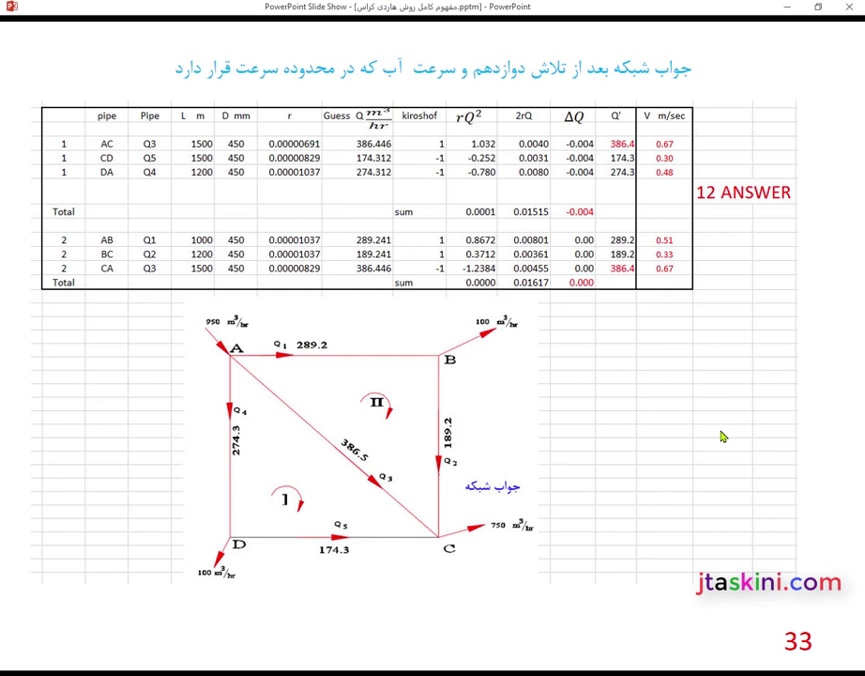
key(Right)
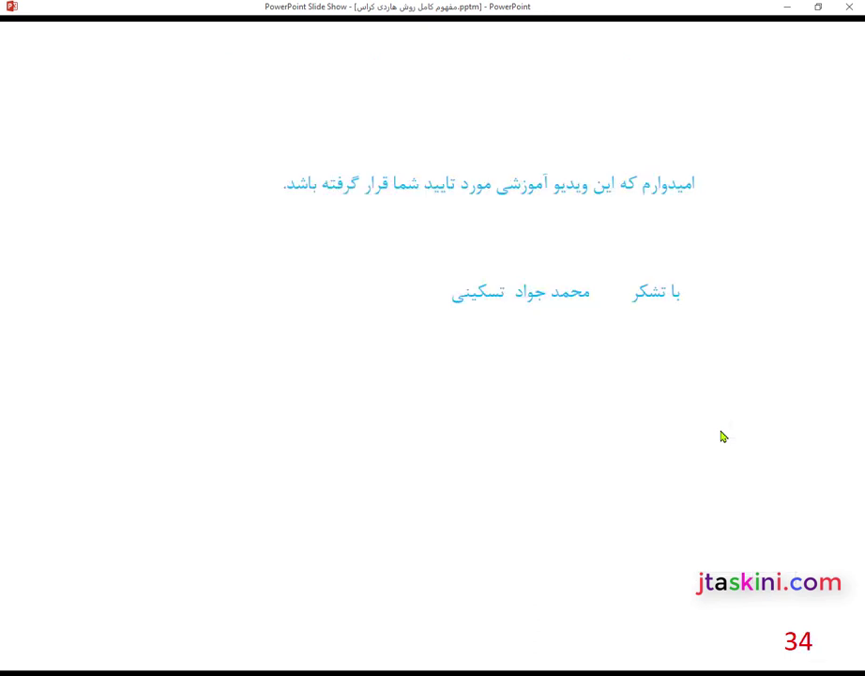